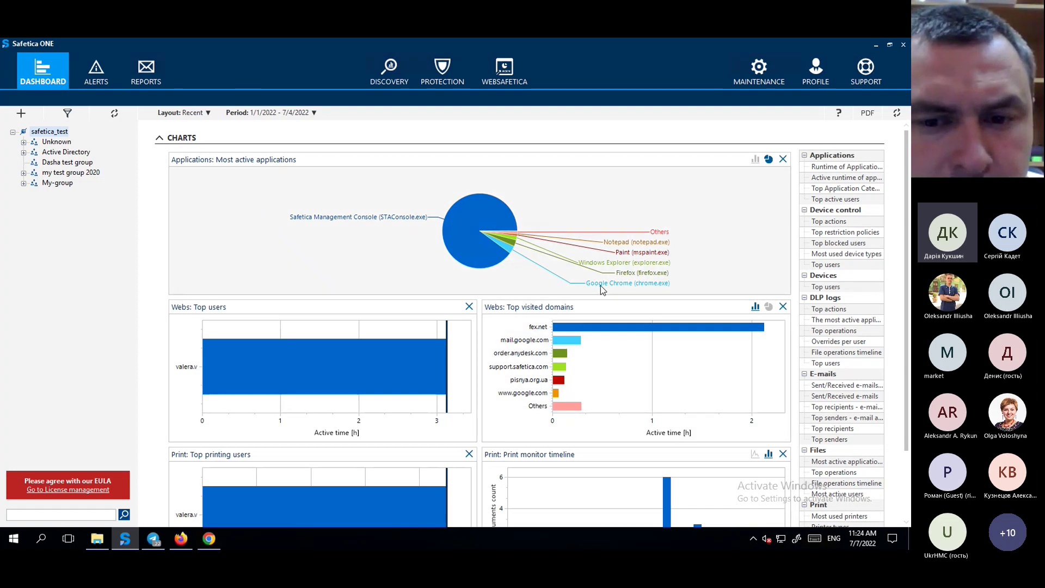
# Scroll down and back up through the dashboard charts.
pyautogui.moveTo(602, 289)
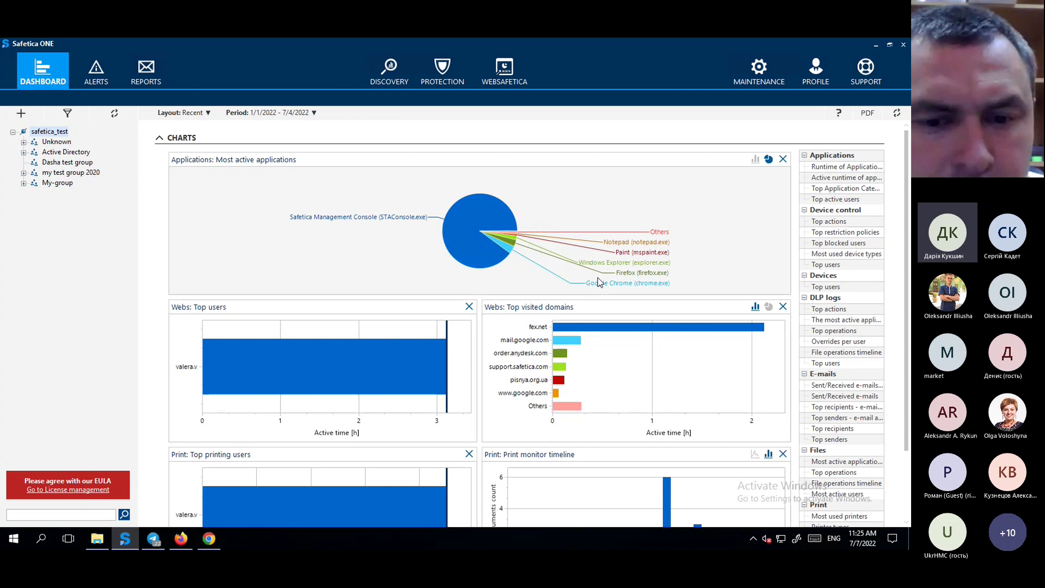
pyautogui.scroll(-3, 597, 278)
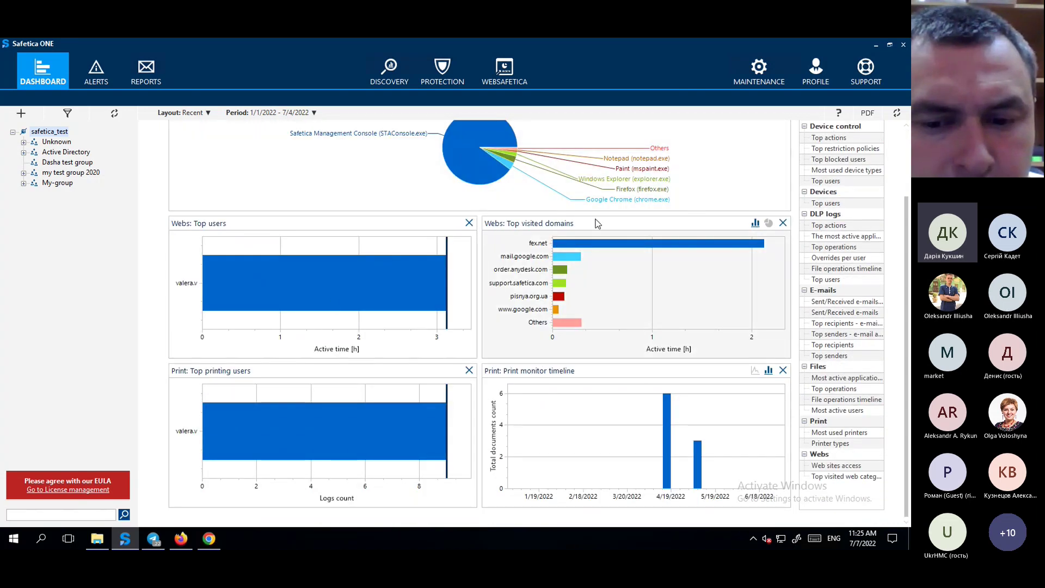
pyautogui.scroll(3, 598, 223)
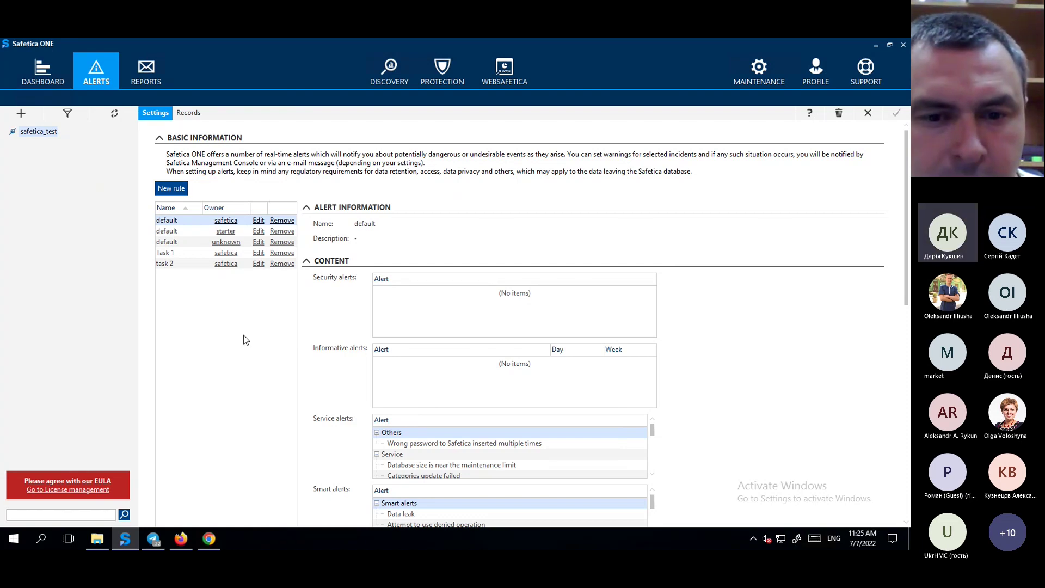
# Check the alert Records, then the Reports section, and move to Discovery.
pyautogui.click(193, 112)
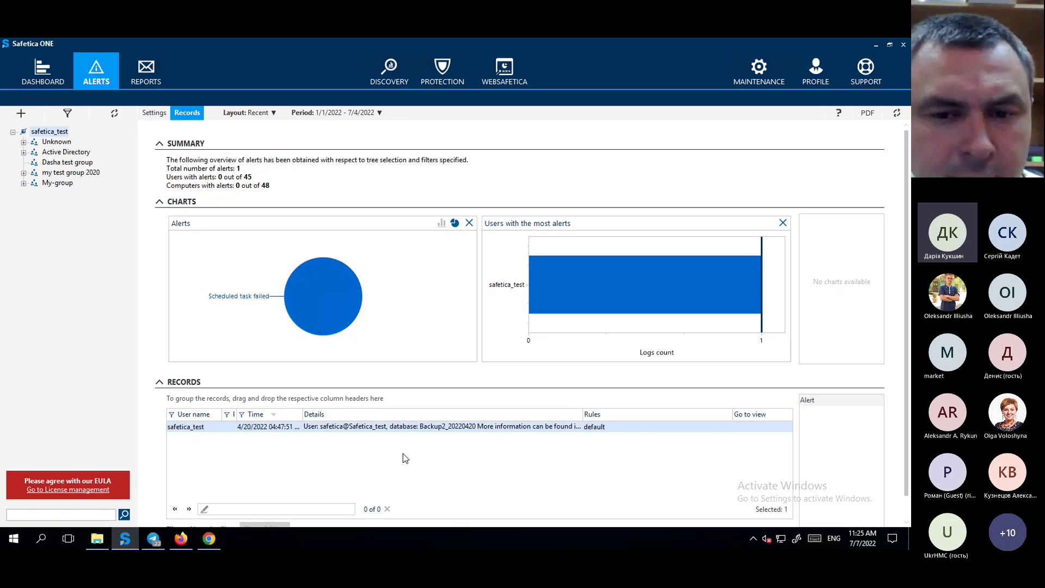
pyautogui.click(154, 72)
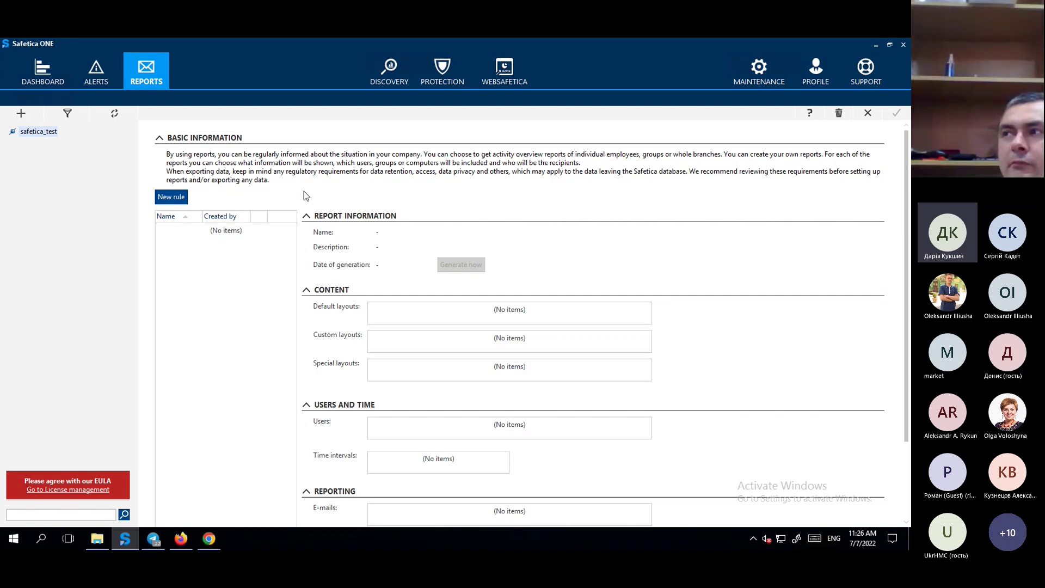
pyautogui.click(387, 80)
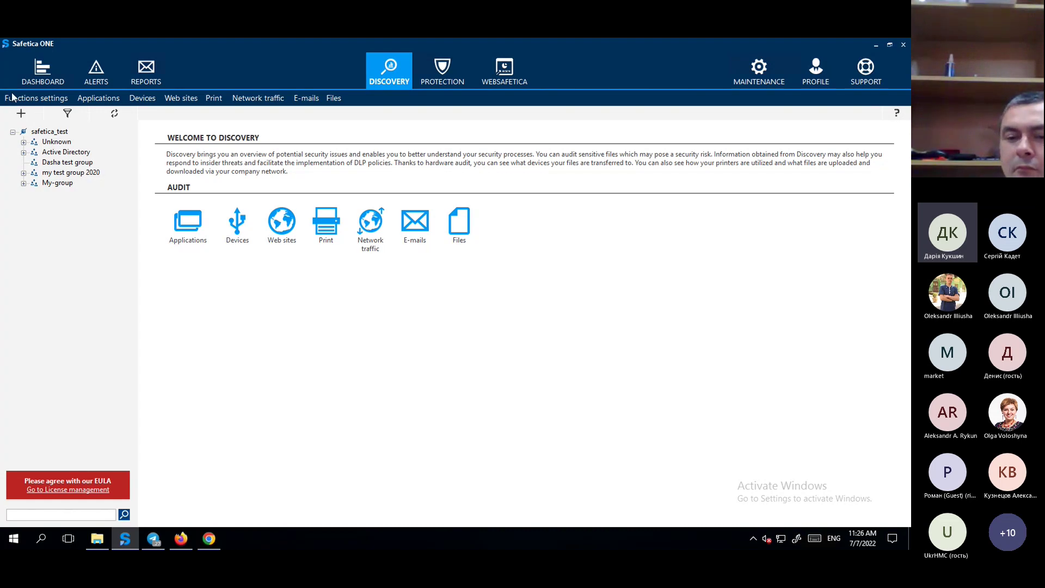
# Browse the Applications, Devices, Web sites and Print audit areas.
pyautogui.click(96, 99)
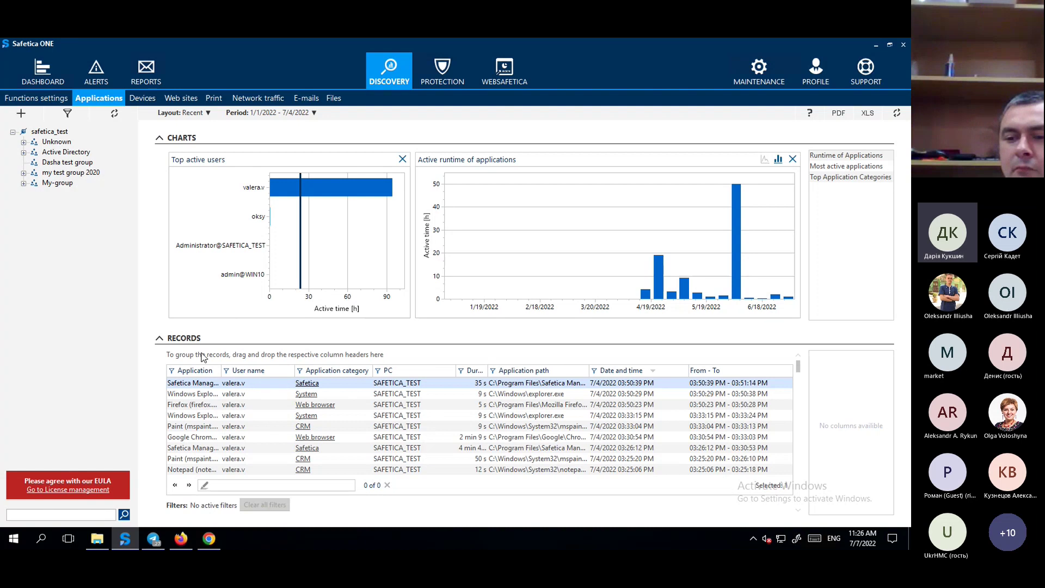
pyautogui.click(145, 101)
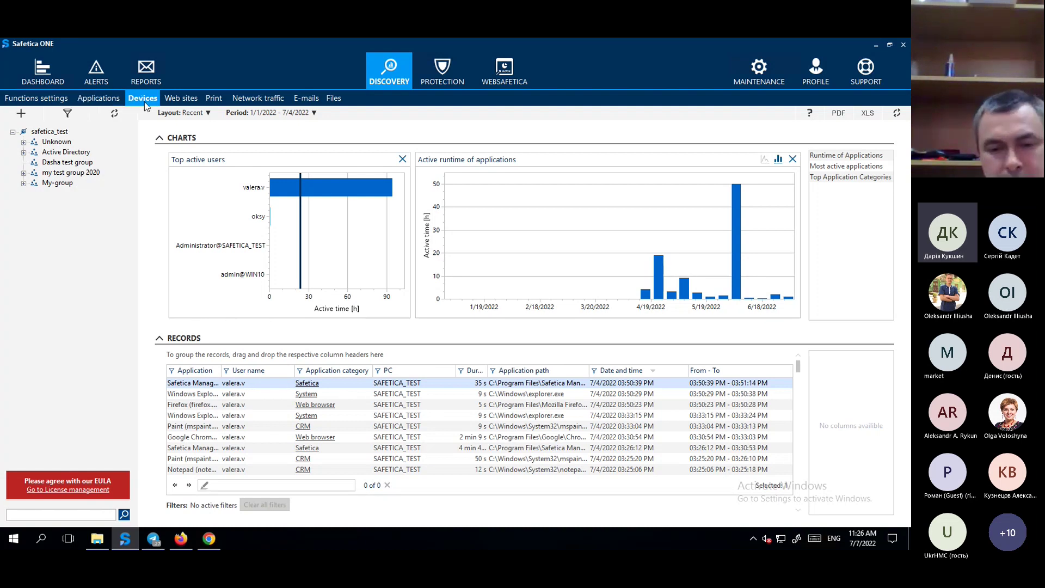
pyautogui.click(181, 98)
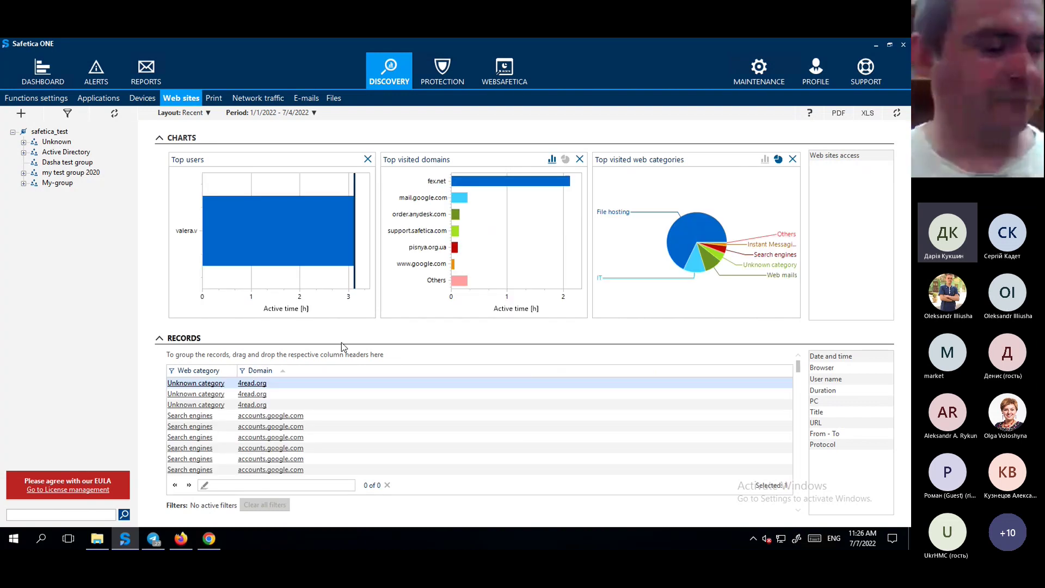
pyautogui.click(212, 99)
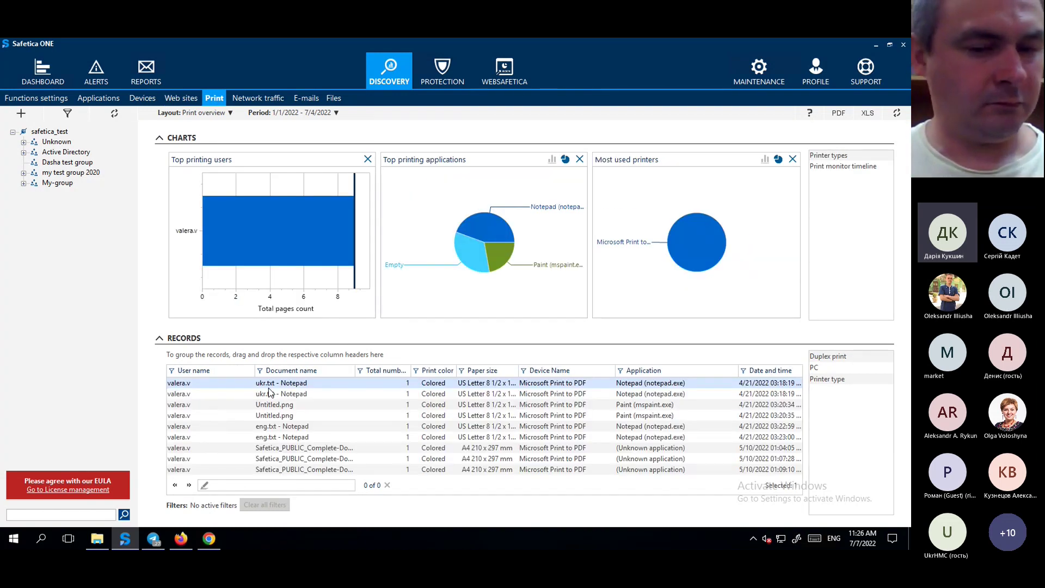
# Browse the Network traffic, E-mails and Files records, then go to Protection.
pyautogui.click(246, 99)
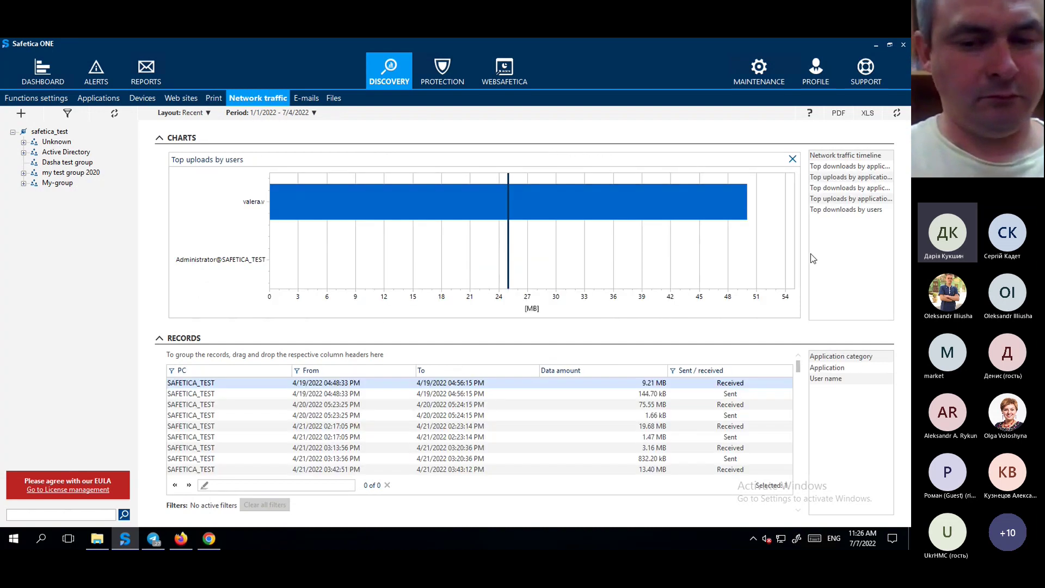
pyautogui.click(308, 99)
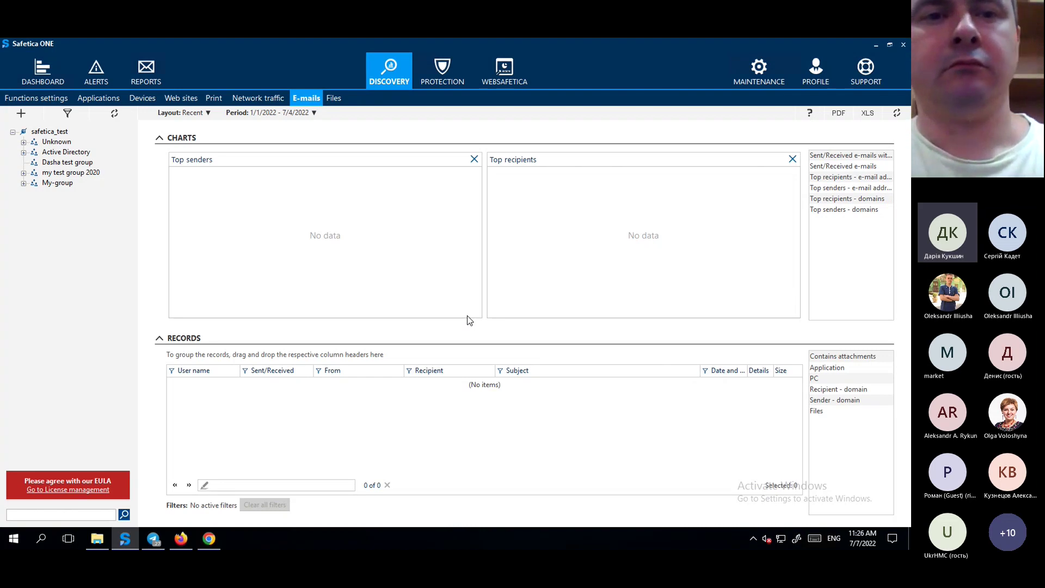
pyautogui.click(334, 100)
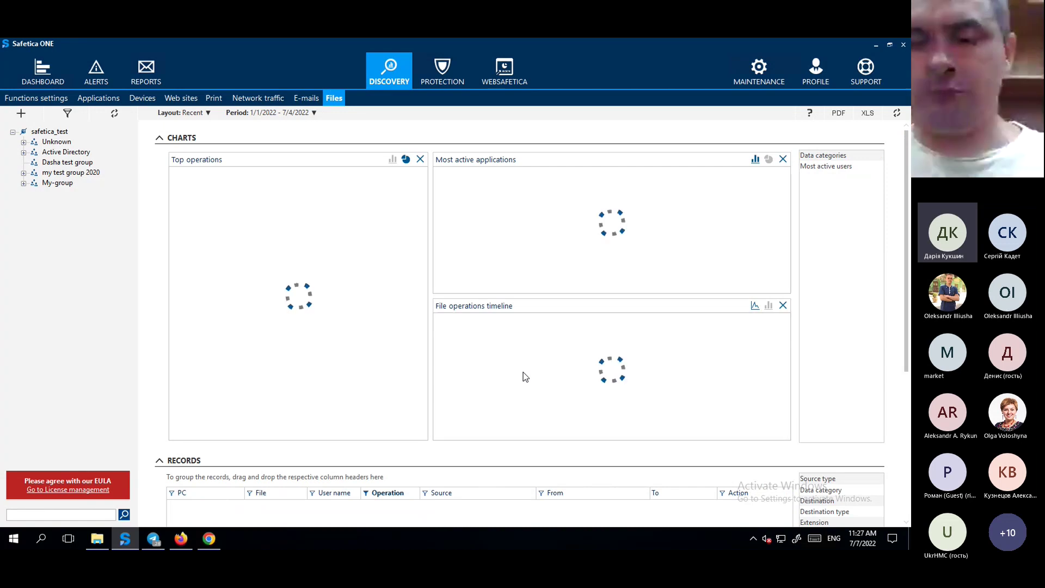
pyautogui.scroll(-1, 519, 374)
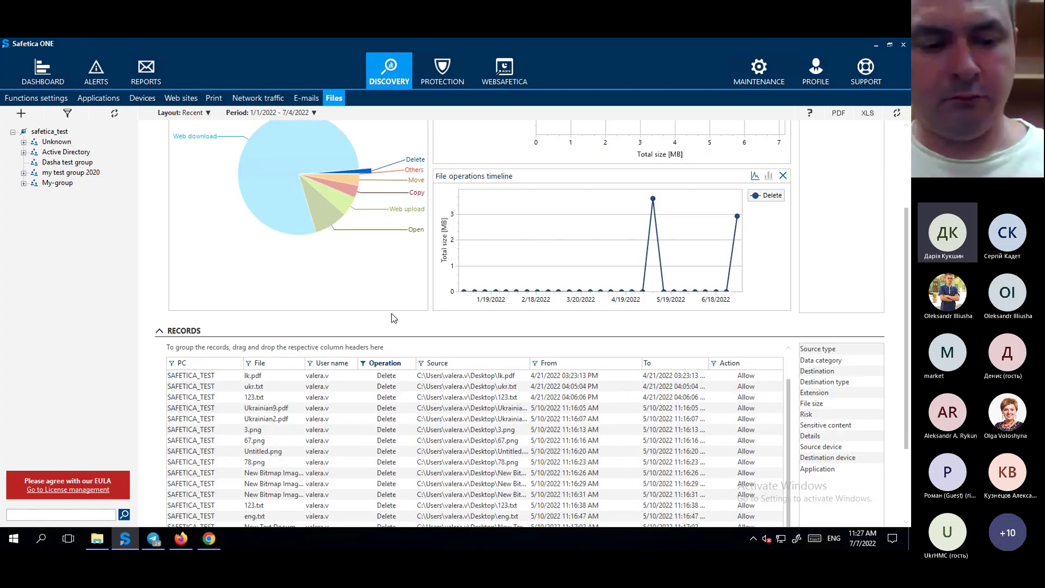
pyautogui.scroll(3, 391, 318)
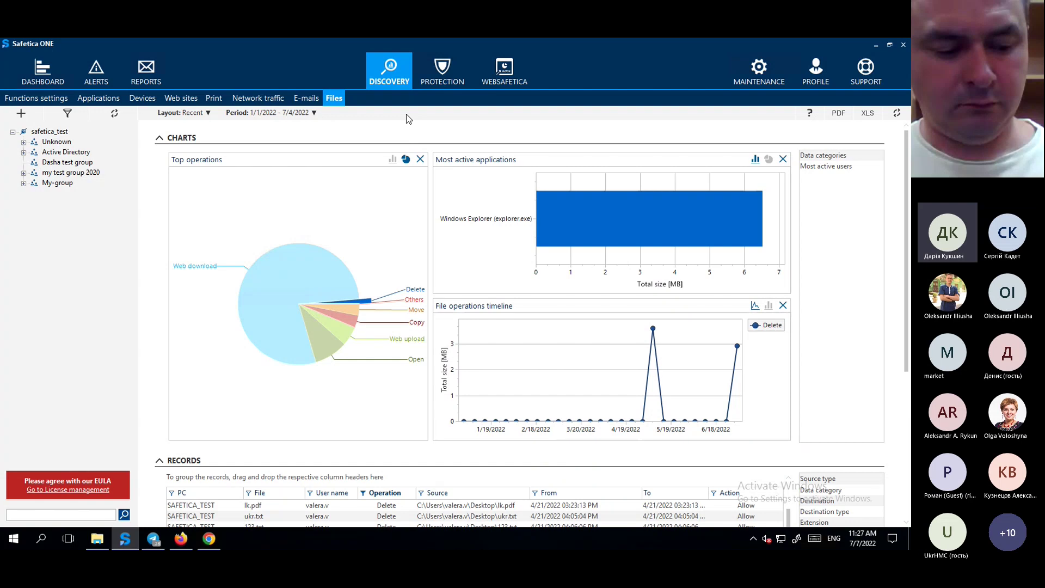
pyautogui.click(440, 71)
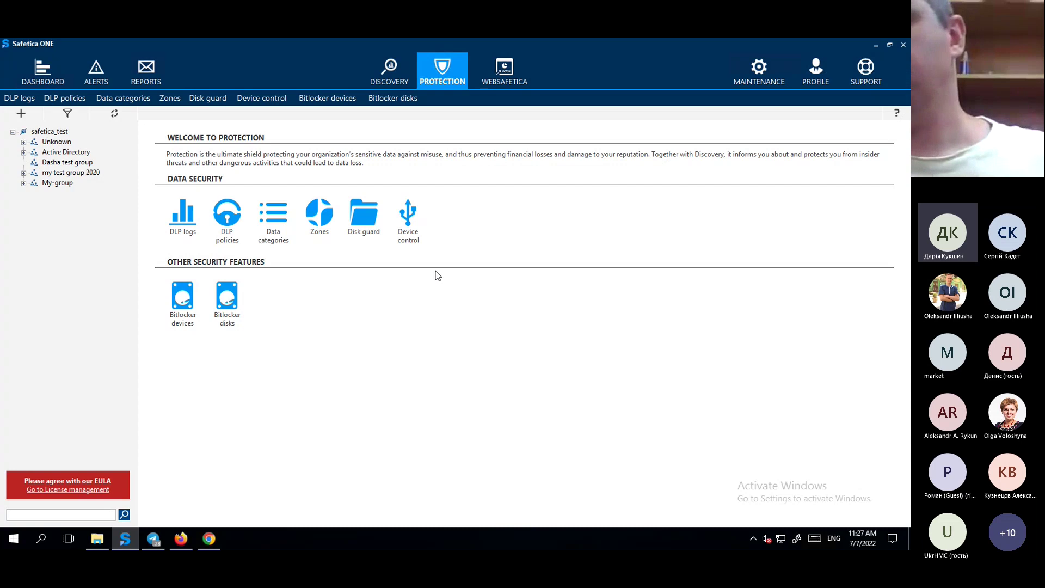
# Review the DLP log charts and records, then switch to Data categories.
pyautogui.click(20, 98)
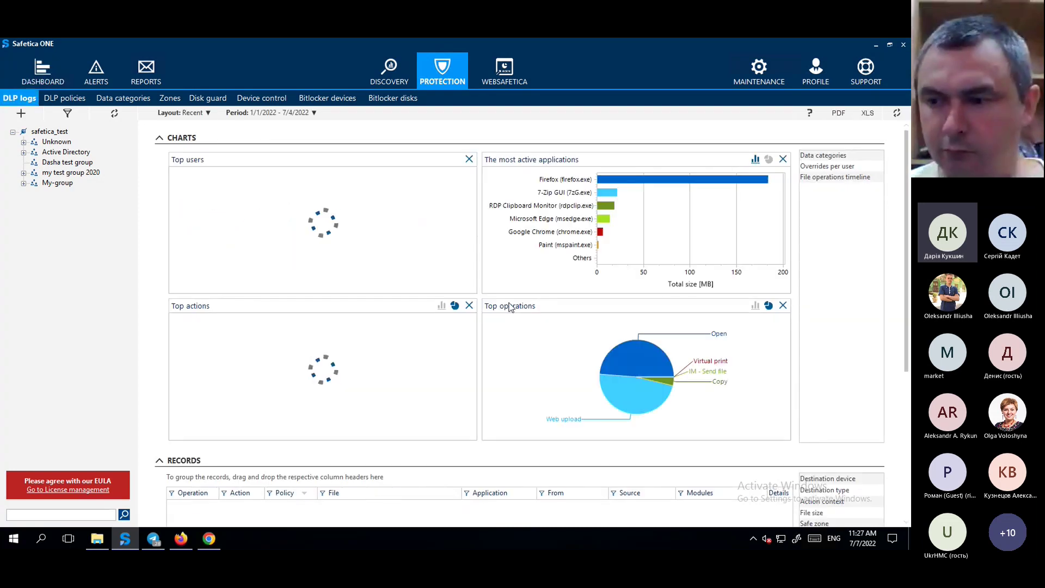
pyautogui.scroll(-5, 443, 294)
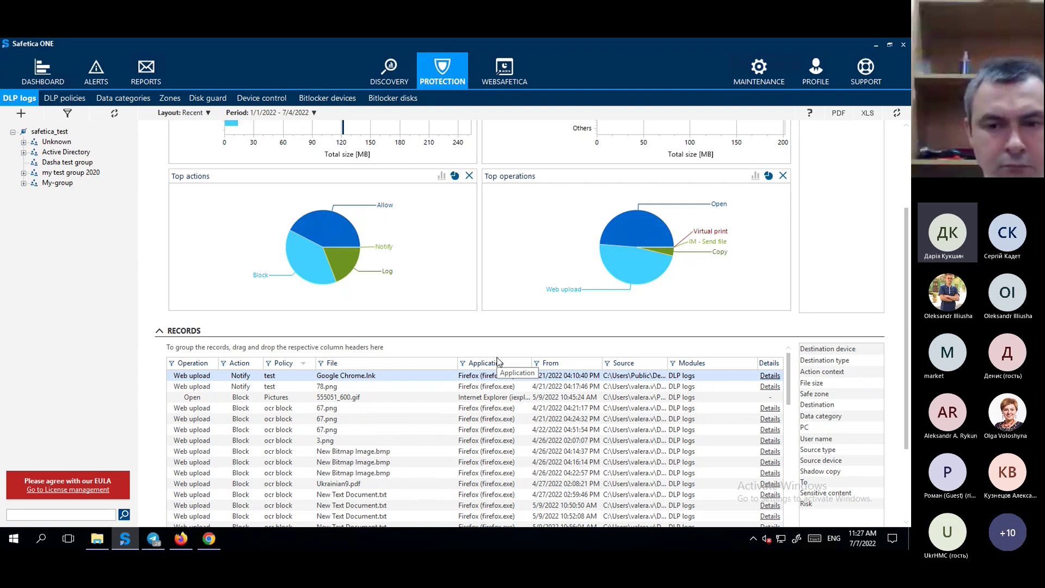
pyautogui.scroll(5, 497, 361)
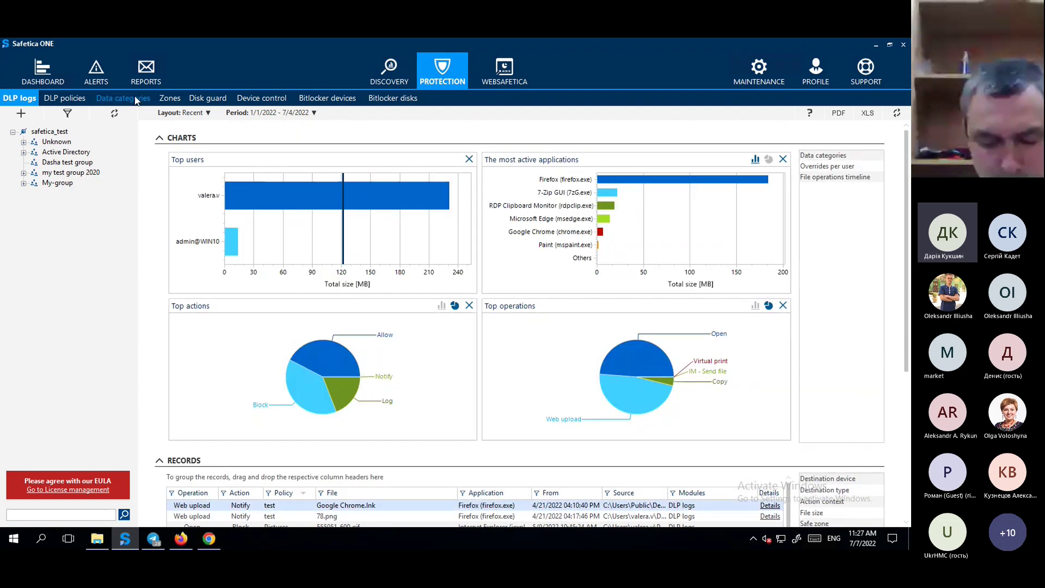
pyautogui.click(135, 98)
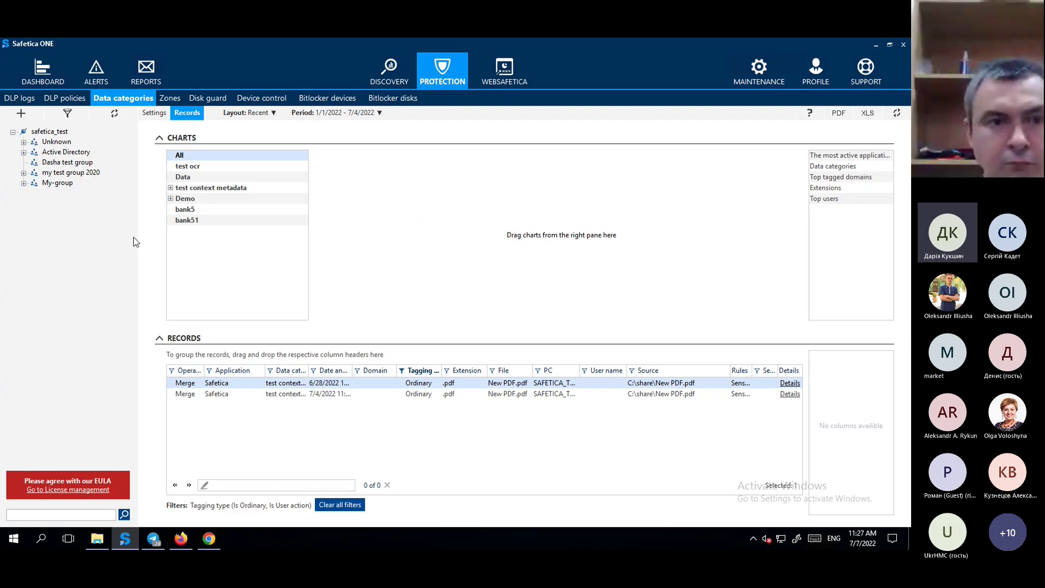
# In the Data categories settings, start a new data category.
pyautogui.click(154, 114)
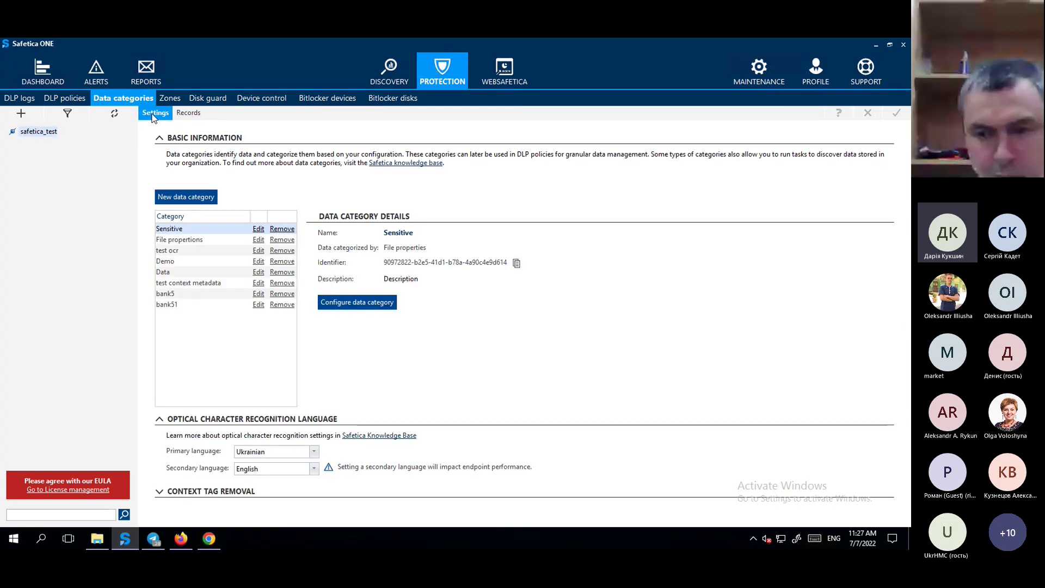
pyautogui.click(190, 197)
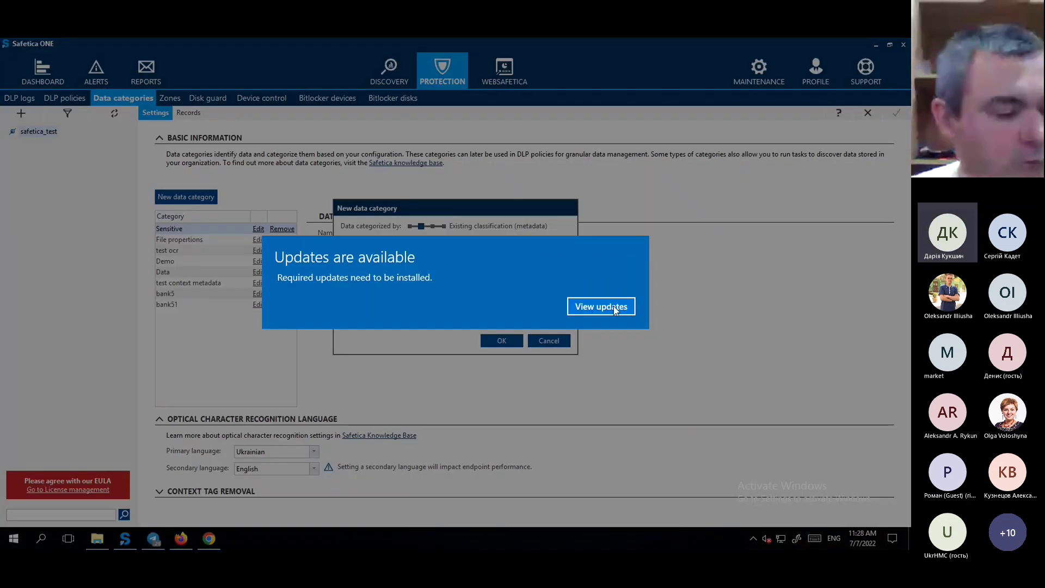
# Dismiss the Windows Update notice and choose Sensitive content as the categorization method.
pyautogui.click(585, 312)
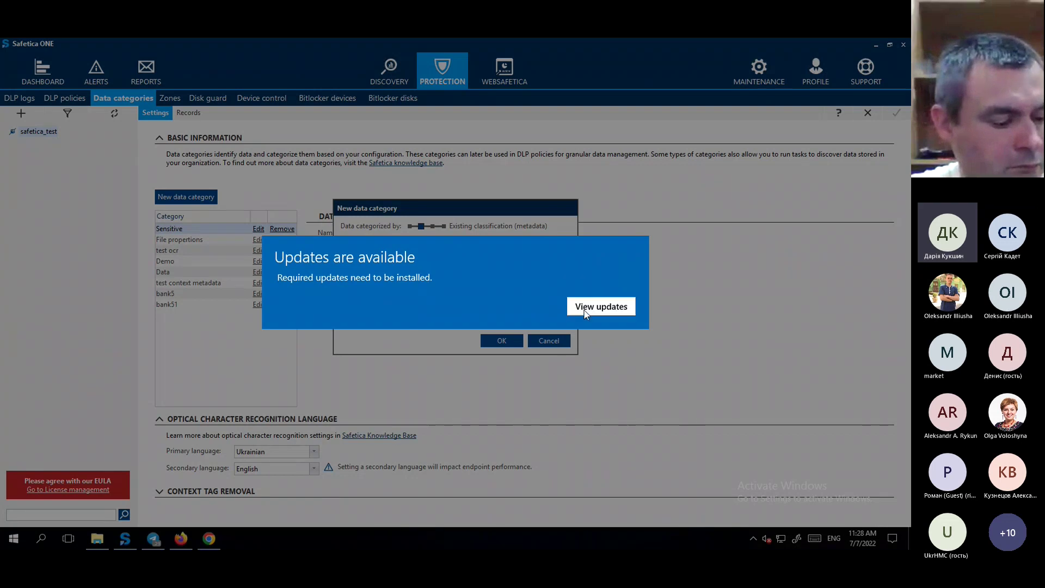
pyautogui.click(844, 47)
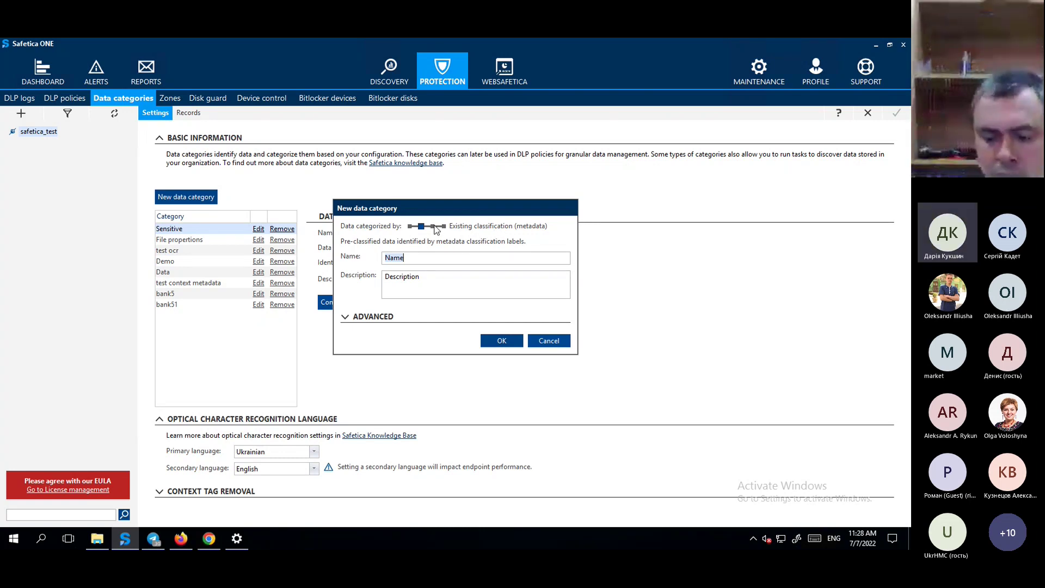
pyautogui.click(432, 226)
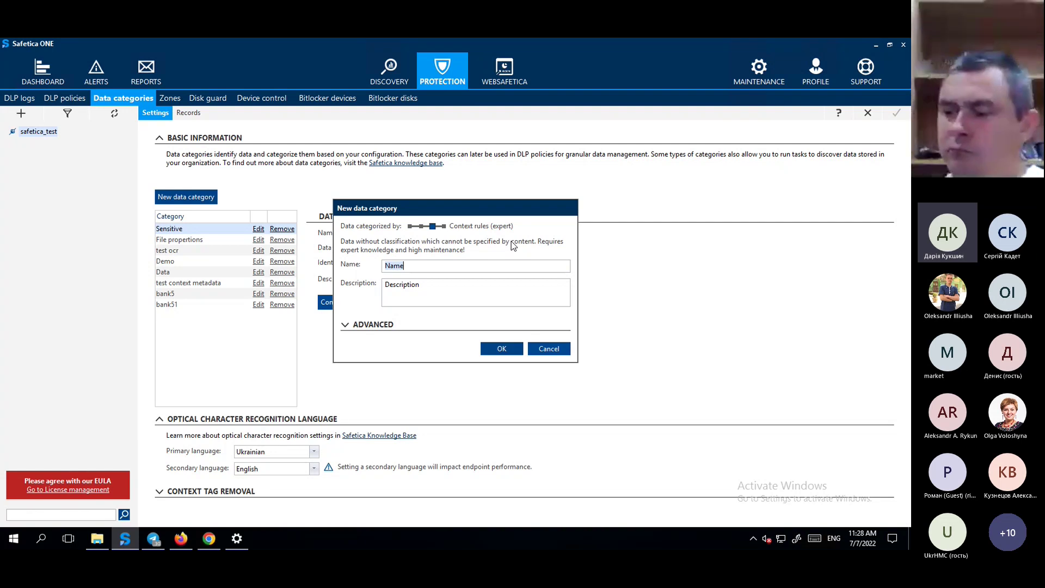
pyautogui.click(468, 225)
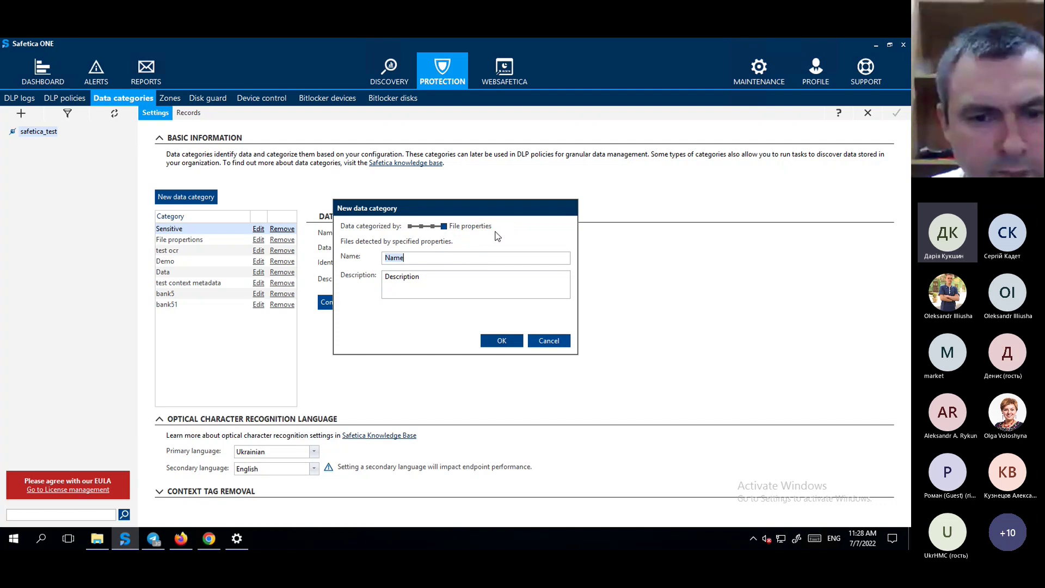
pyautogui.click(411, 226)
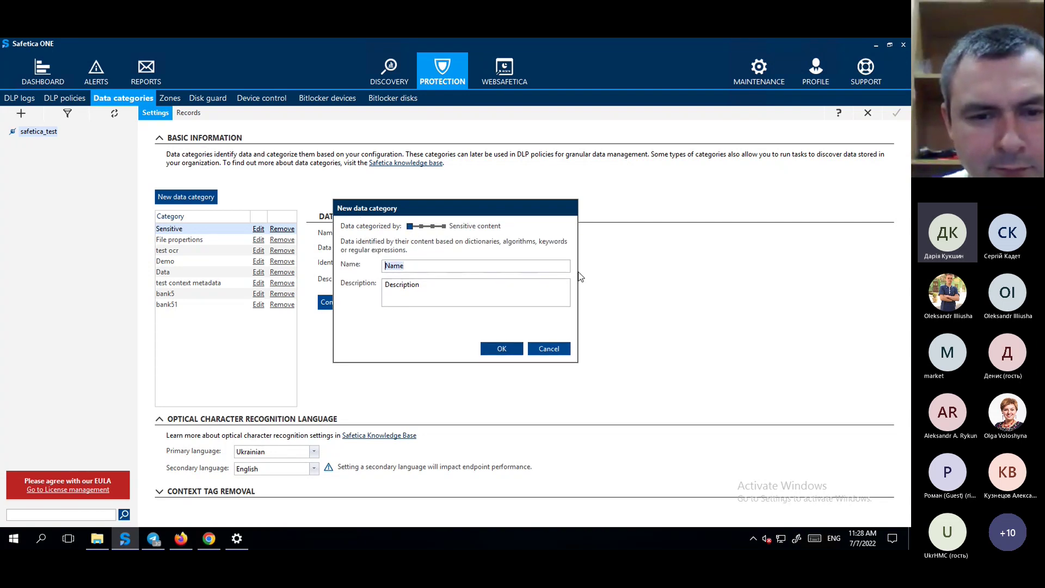
# Name the category 'policy', create it, and open its detection configuration.
pyautogui.press('BackSpace')
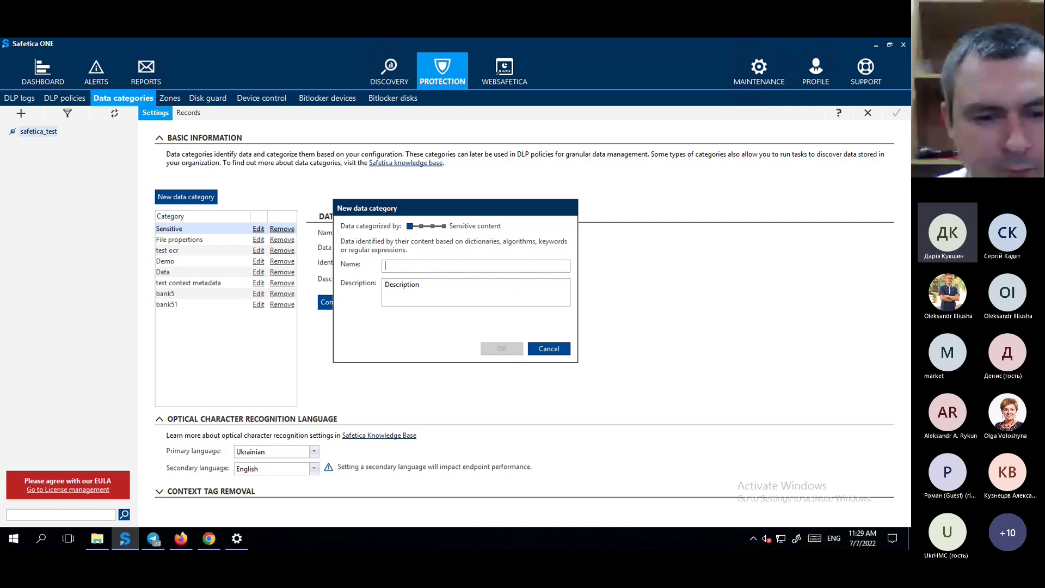
pyautogui.write('policy')
pyautogui.click(508, 351)
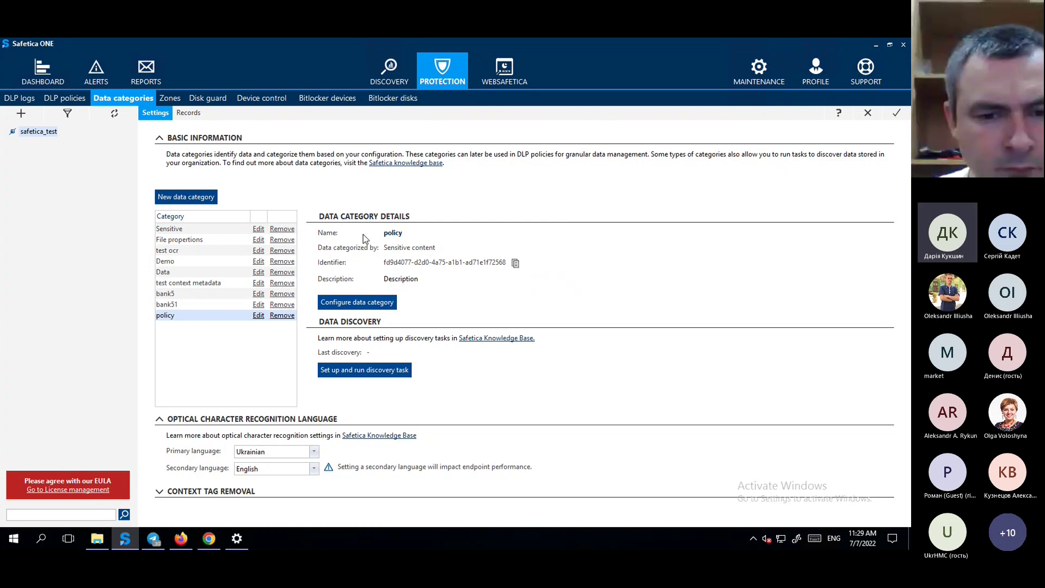
pyautogui.click(390, 306)
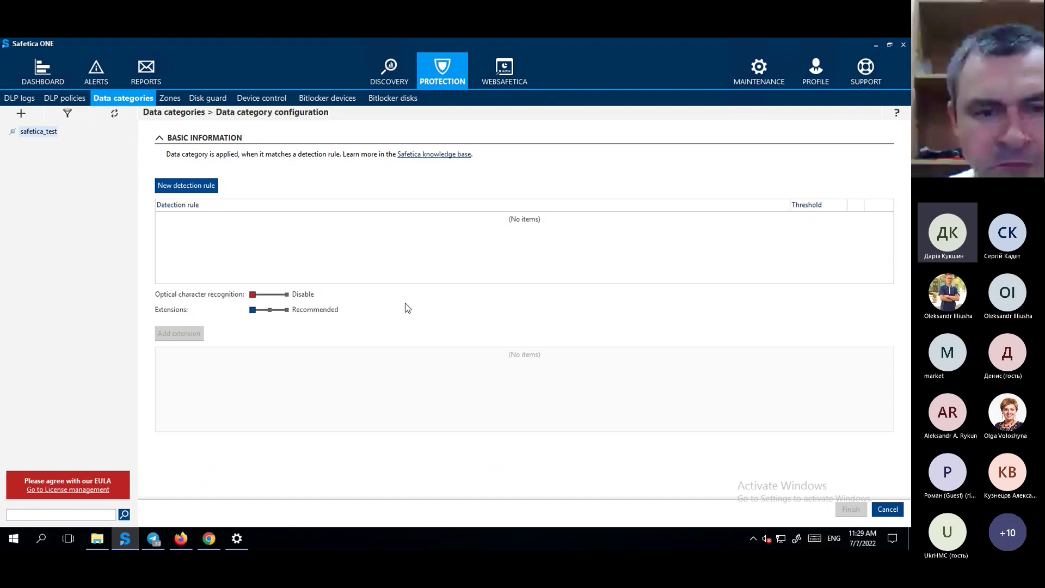
# Draft a detection rule with threshold 1, adding then removing an empty custom expression.
pyautogui.click(190, 188)
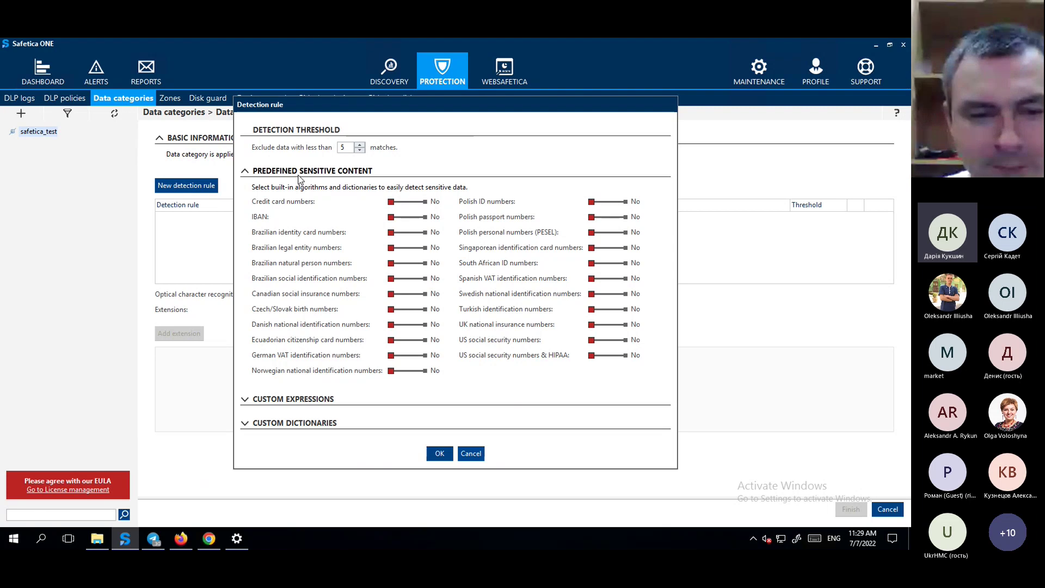
pyautogui.click(360, 150)
pyautogui.click(359, 150)
pyautogui.click(360, 151)
pyautogui.click(360, 150)
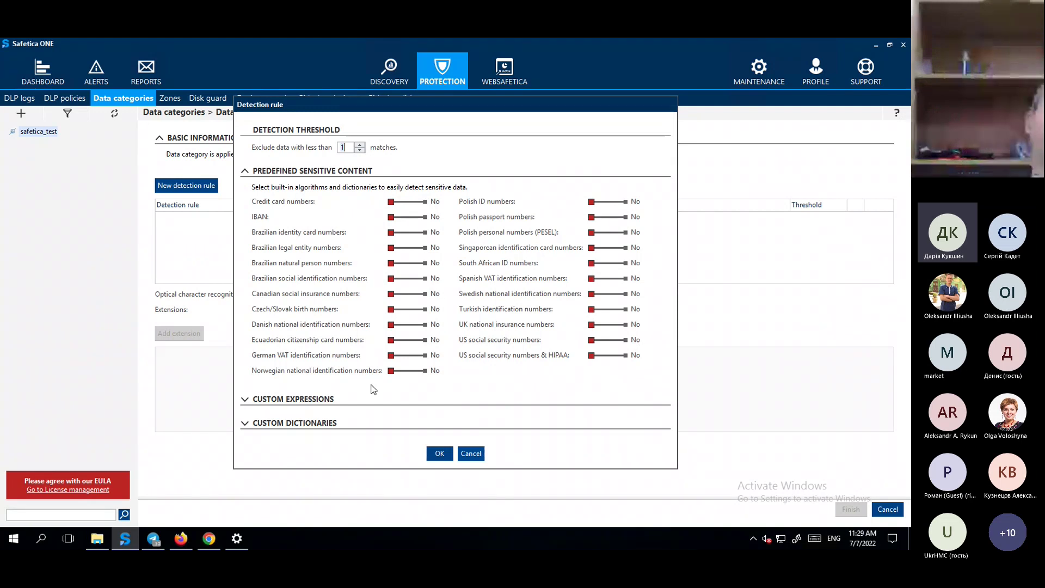
pyautogui.click(308, 399)
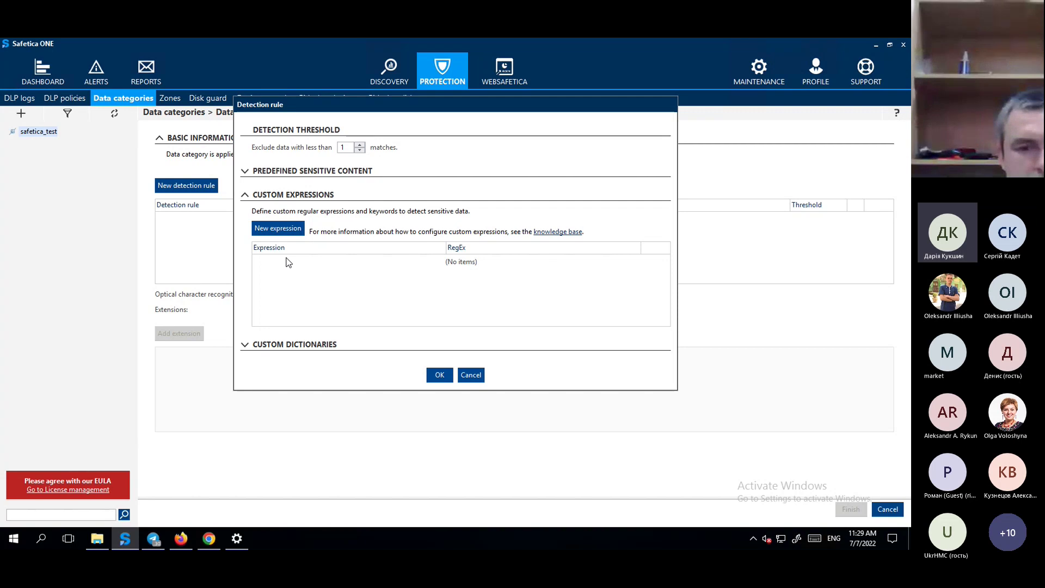
pyautogui.click(288, 229)
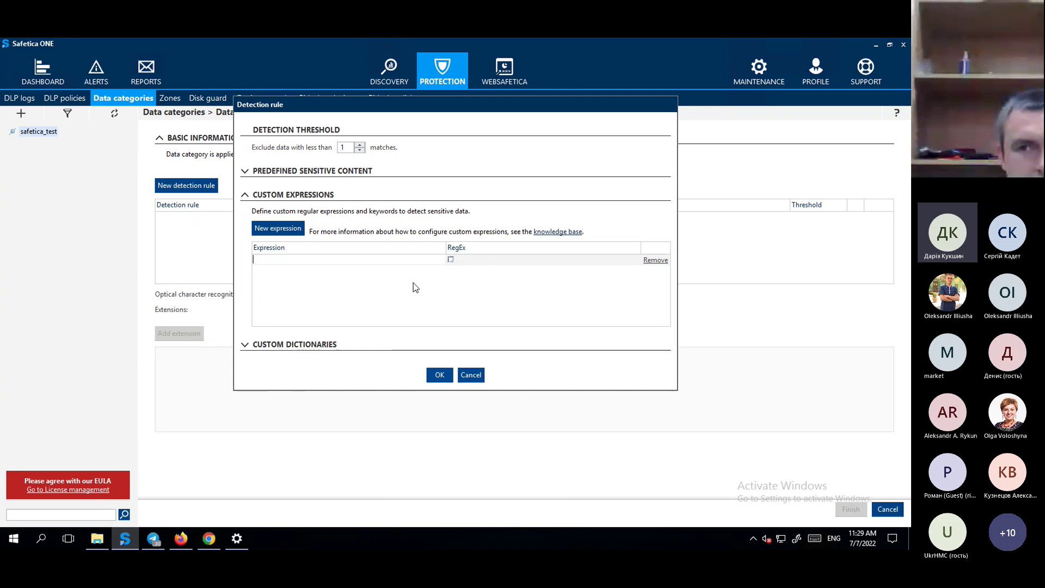
pyautogui.click(659, 262)
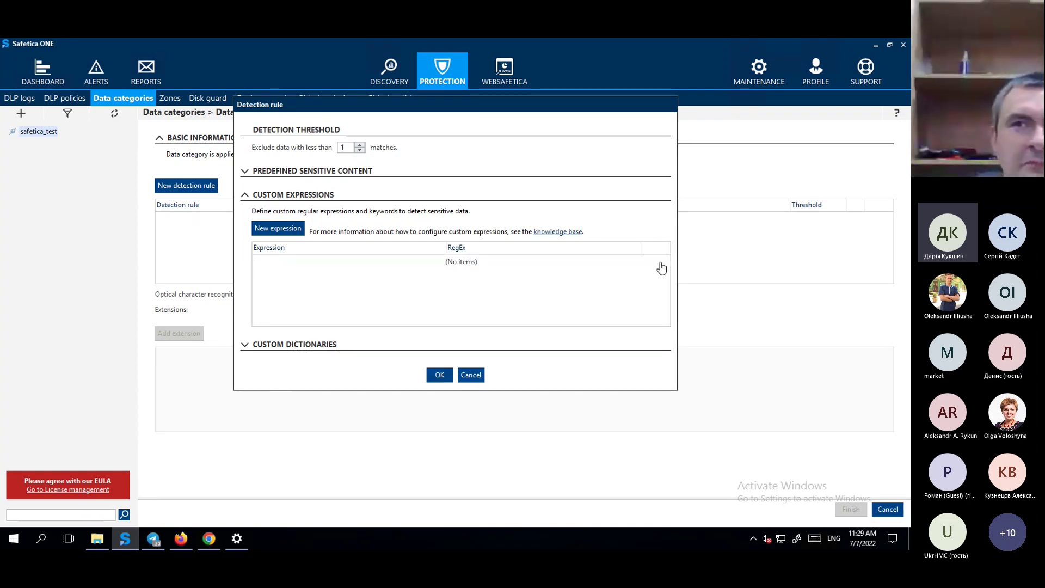
# Look at custom dictionaries, then cancel the rule and the category configuration.
pyautogui.click(294, 344)
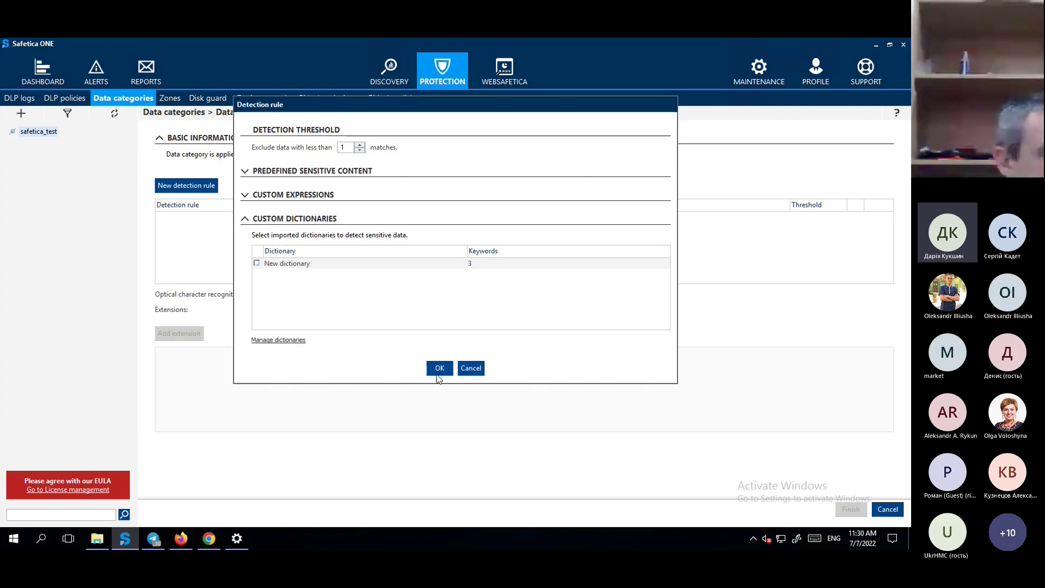
pyautogui.click(467, 370)
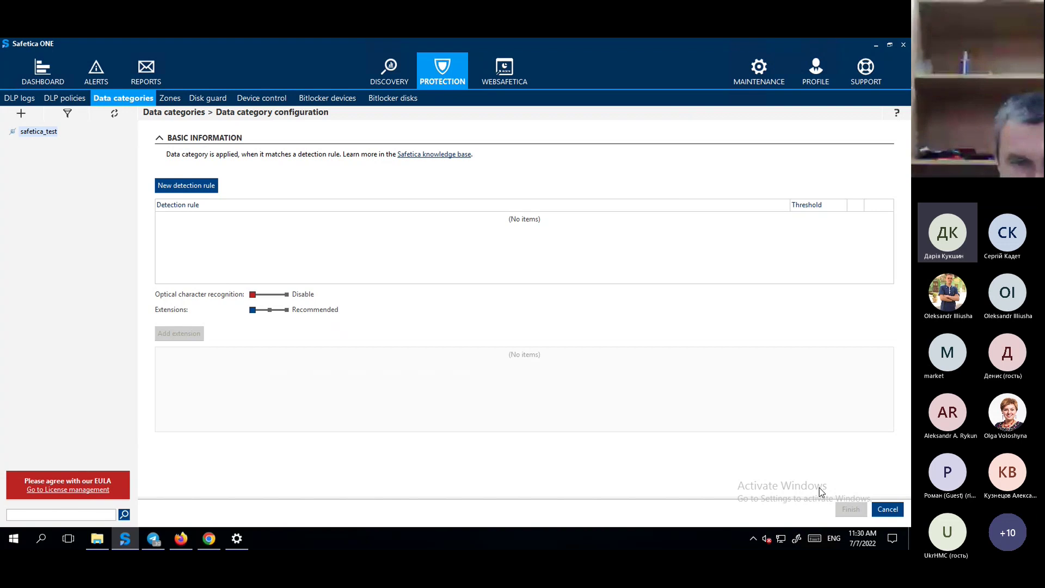
pyautogui.click(901, 510)
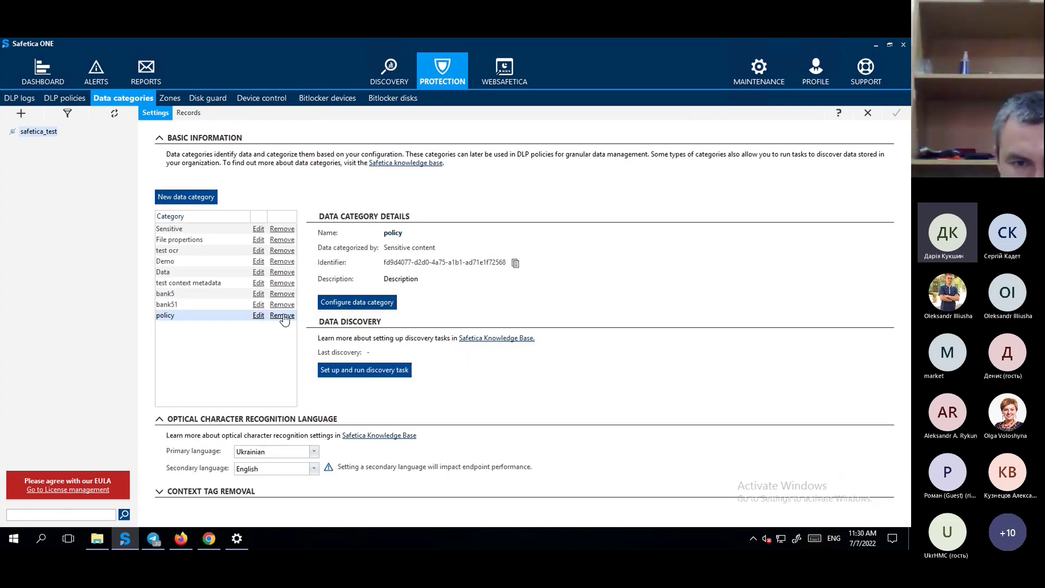
# Go to DLP policies, saving the changed settings, and start a new policy.
pyautogui.click(67, 99)
pyautogui.click(481, 313)
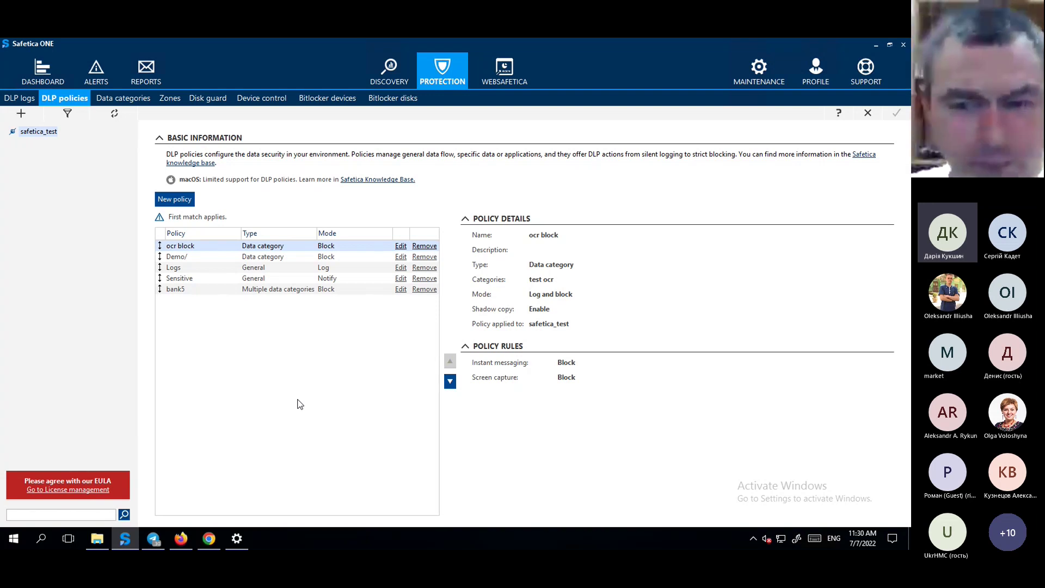
pyautogui.click(182, 202)
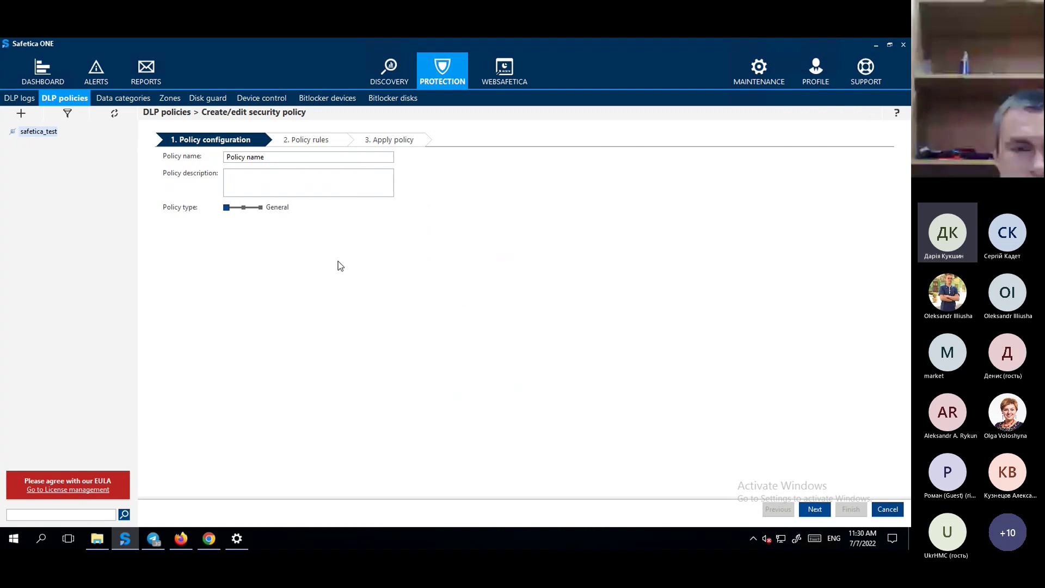
# Keep policy type General after trying Data and Application category, and continue.
pyautogui.click(248, 209)
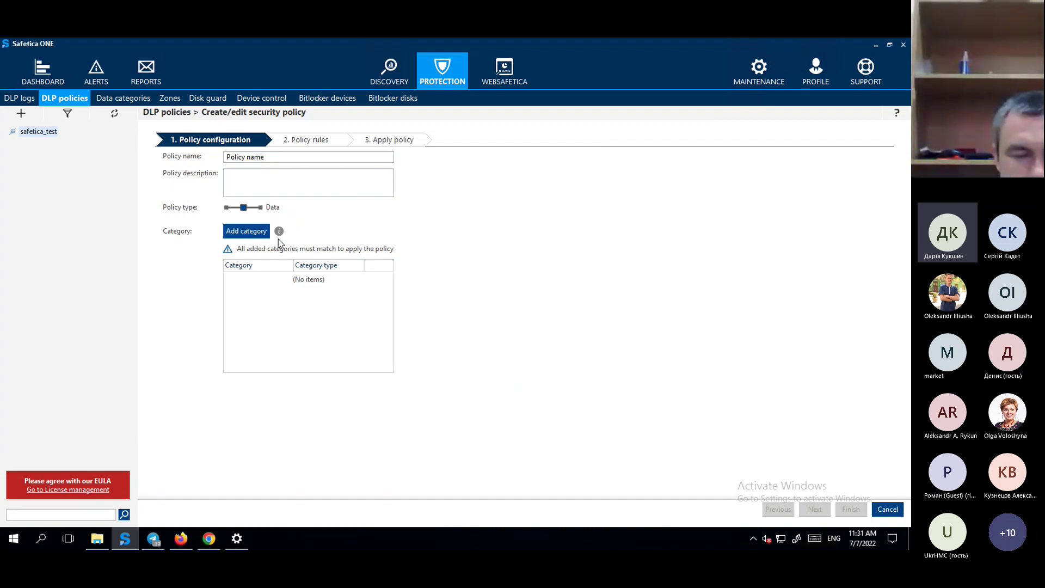
pyautogui.click(260, 208)
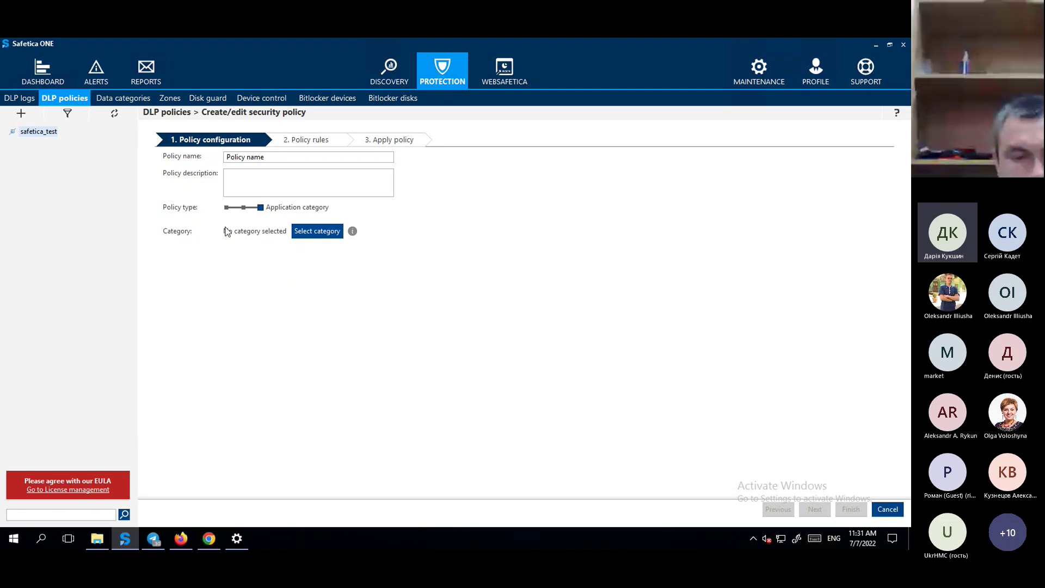
pyautogui.click(227, 209)
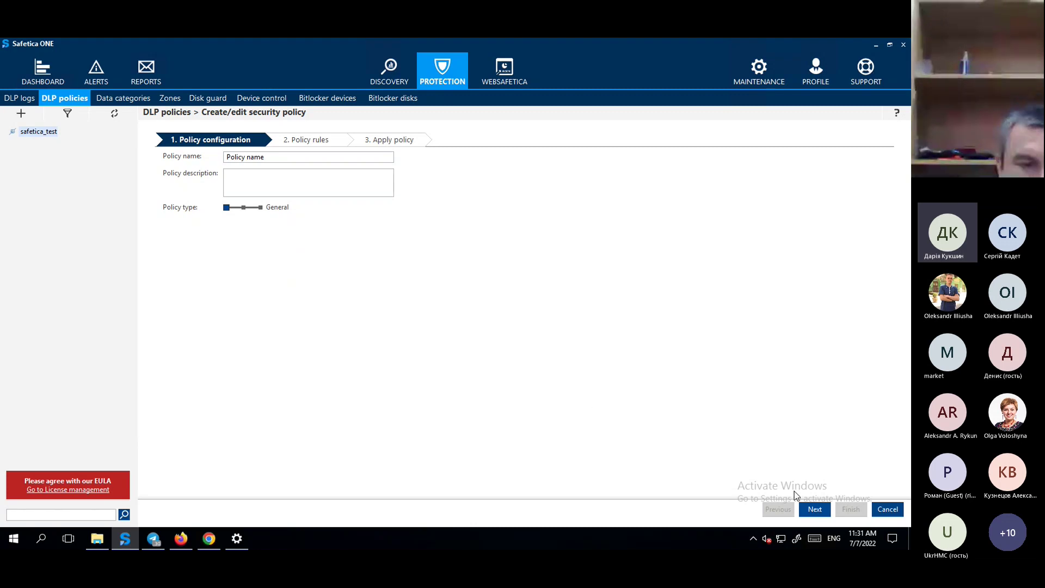
pyautogui.click(815, 509)
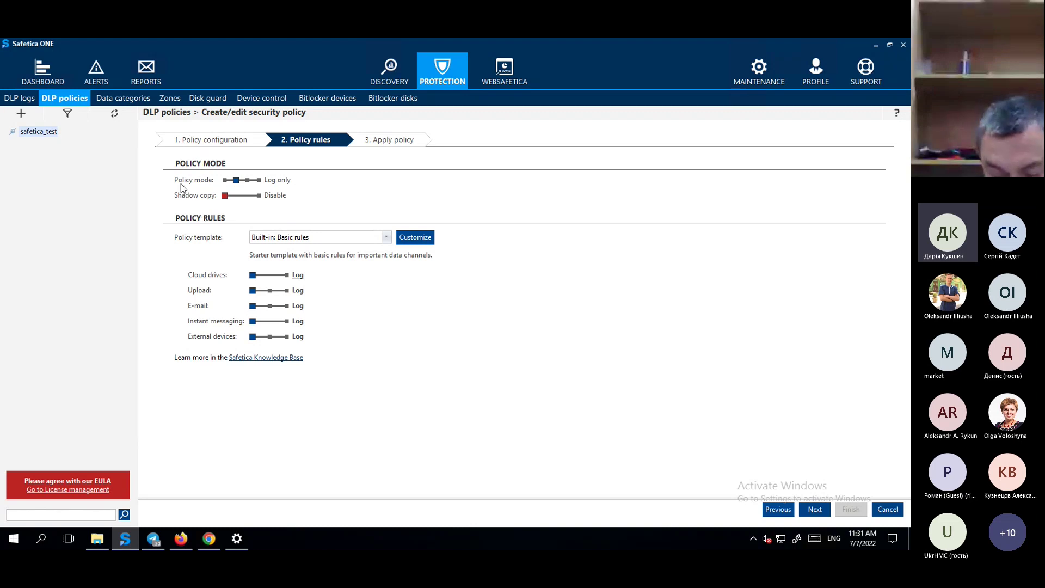
# Set the policy mode to Log and block with user override allowed.
pyautogui.click(226, 180)
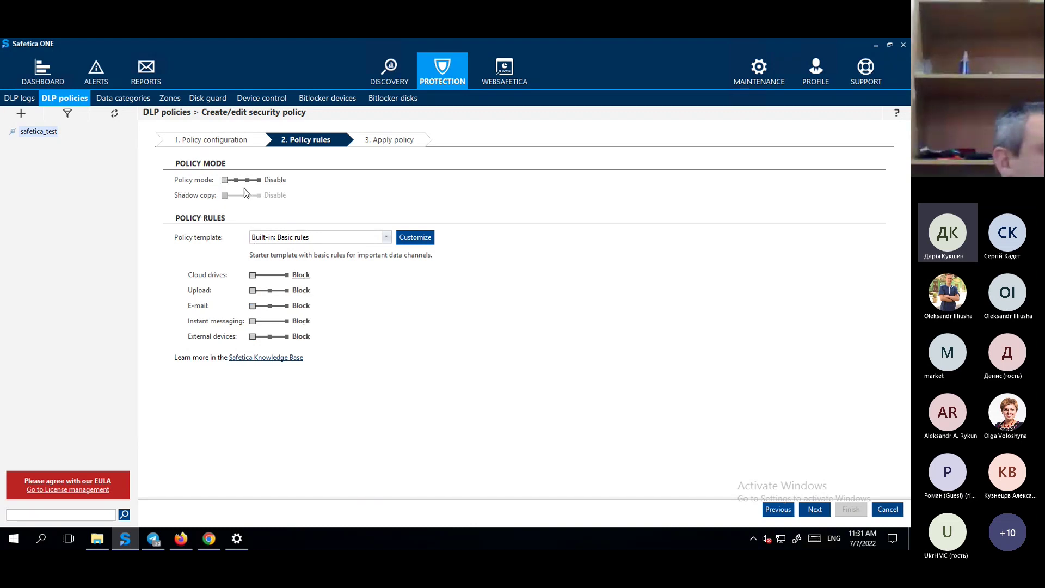
pyautogui.click(236, 180)
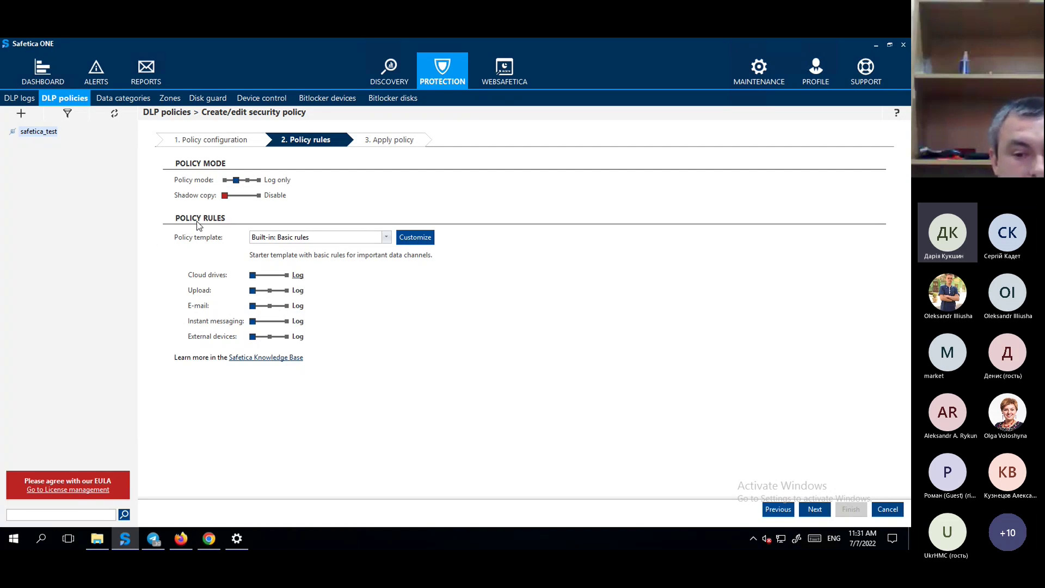
pyautogui.click(248, 180)
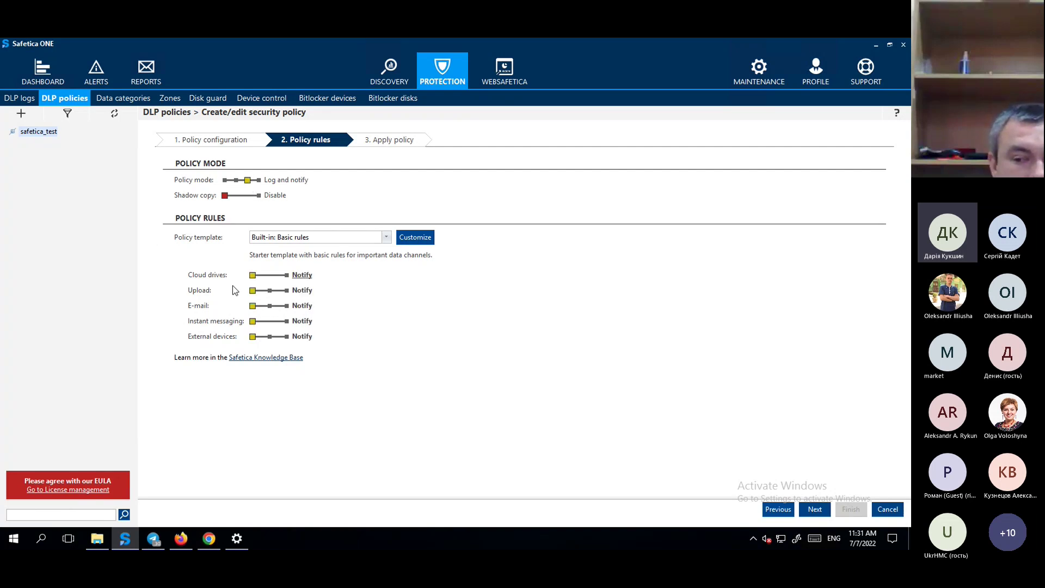
pyautogui.click(259, 181)
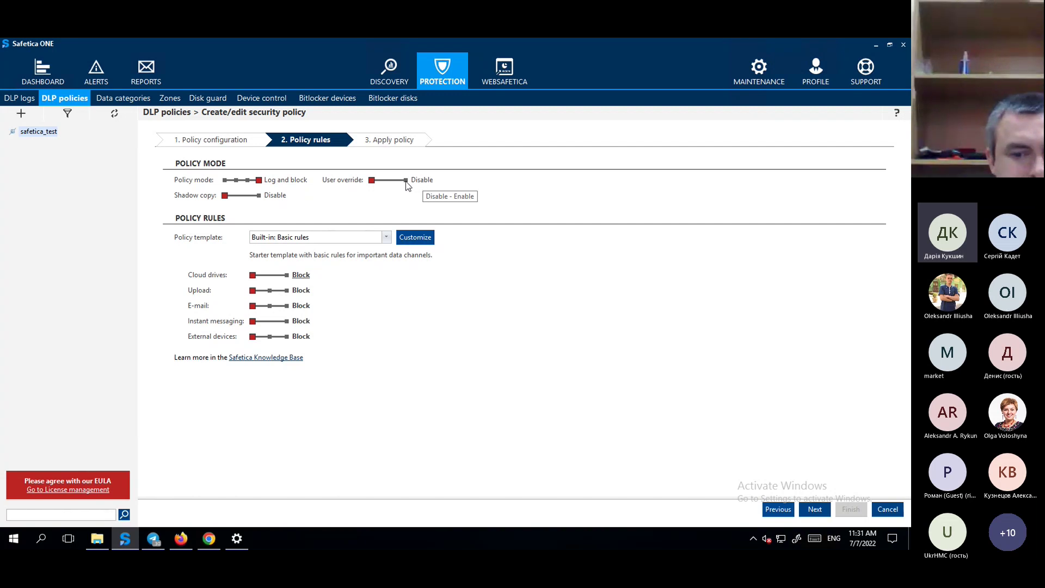
pyautogui.click(407, 179)
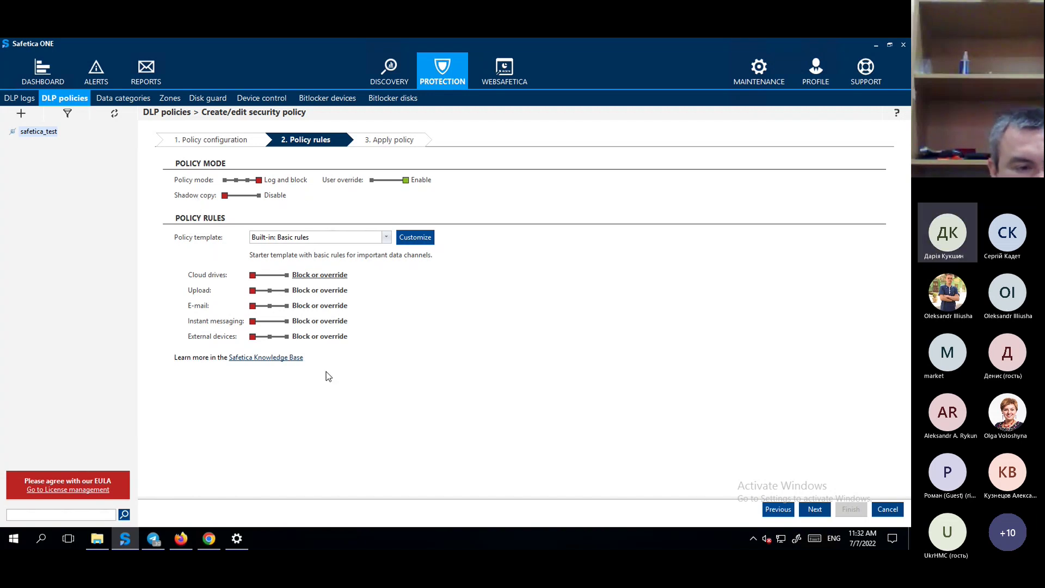
# Customize rules to exclude Box Sync, Dropbox, Google Drive, OneDrive Business/Personal and SharePoint.
pyautogui.click(422, 238)
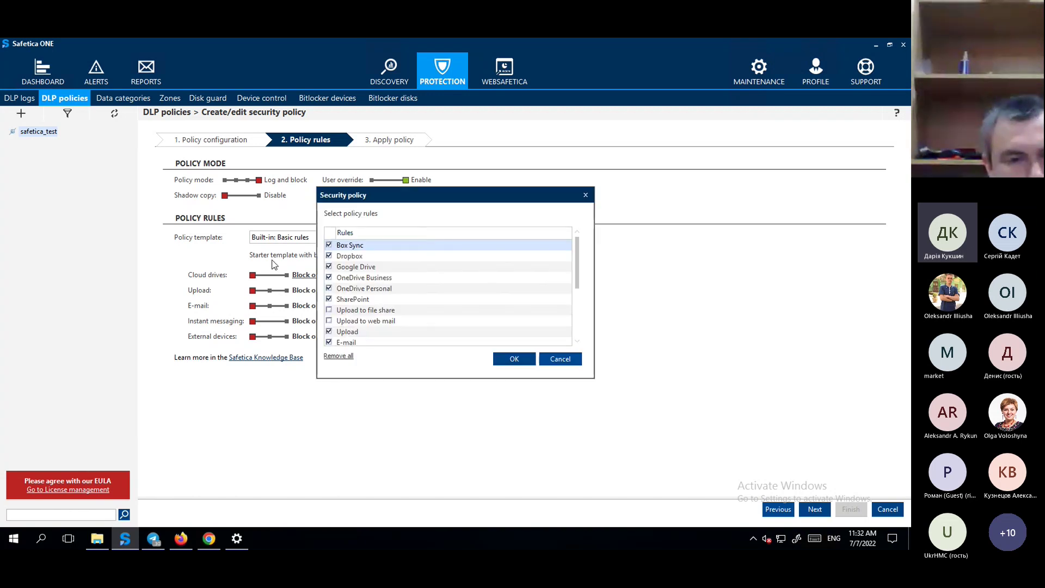
pyautogui.click(329, 245)
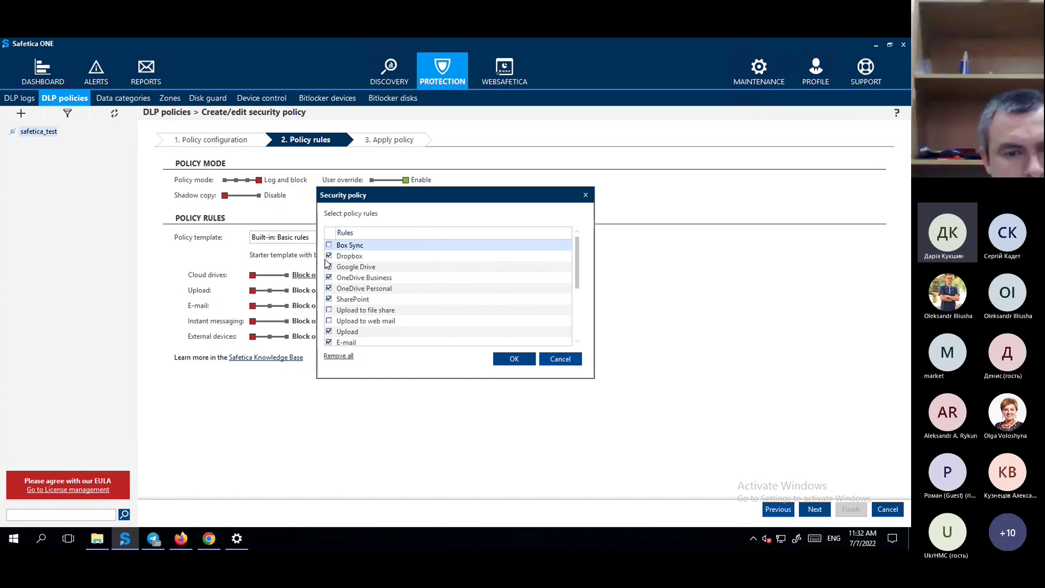
pyautogui.click(329, 256)
pyautogui.click(329, 267)
pyautogui.click(329, 278)
pyautogui.click(329, 288)
pyautogui.click(329, 300)
pyautogui.scroll(-3, 432, 303)
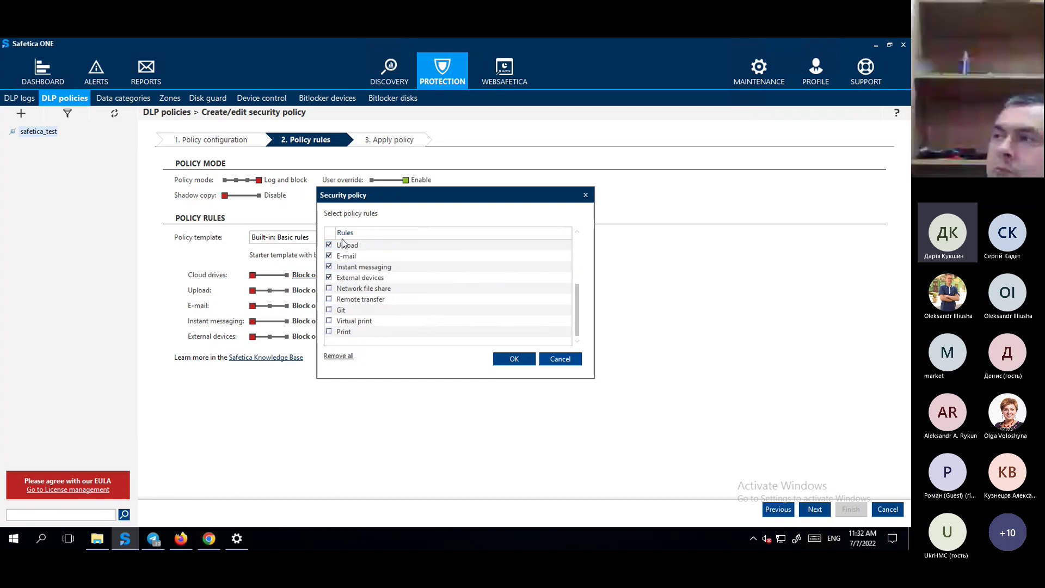
pyautogui.click(514, 359)
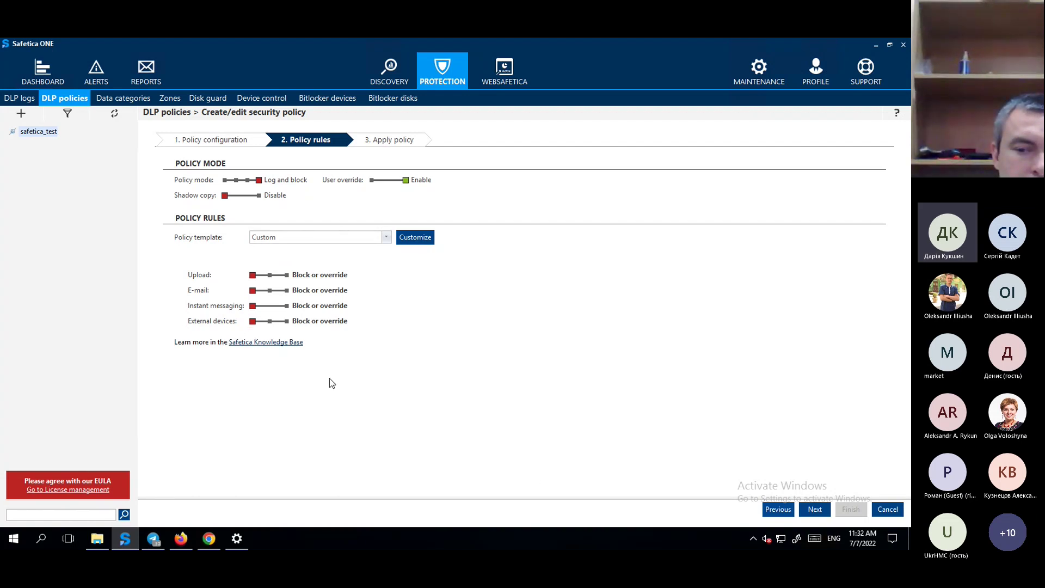
# Assign the listed user group to the policy, then cancel the wizard back to DLP policies.
pyautogui.click(815, 512)
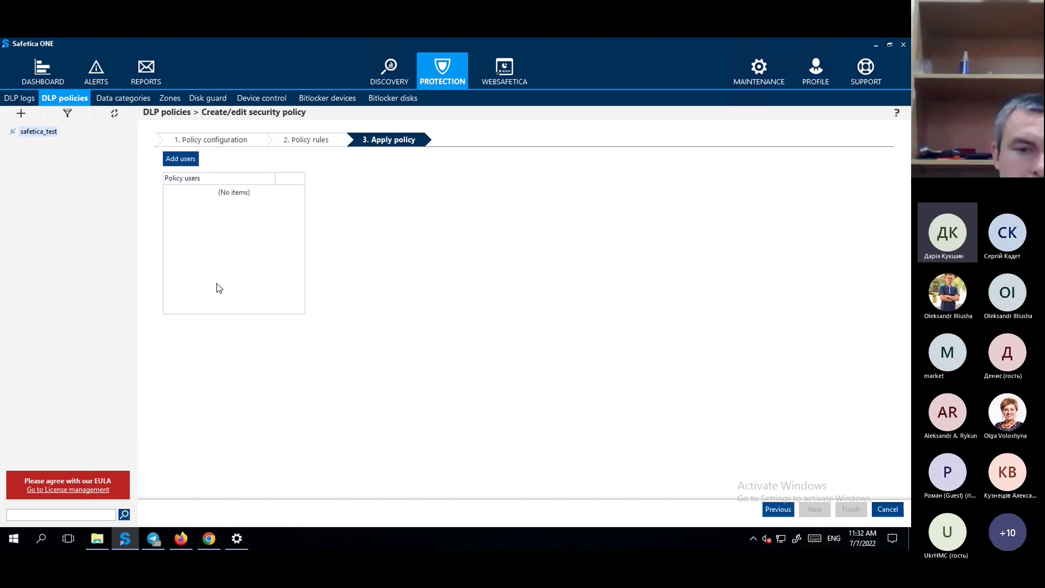
pyautogui.click(180, 159)
pyautogui.click(379, 136)
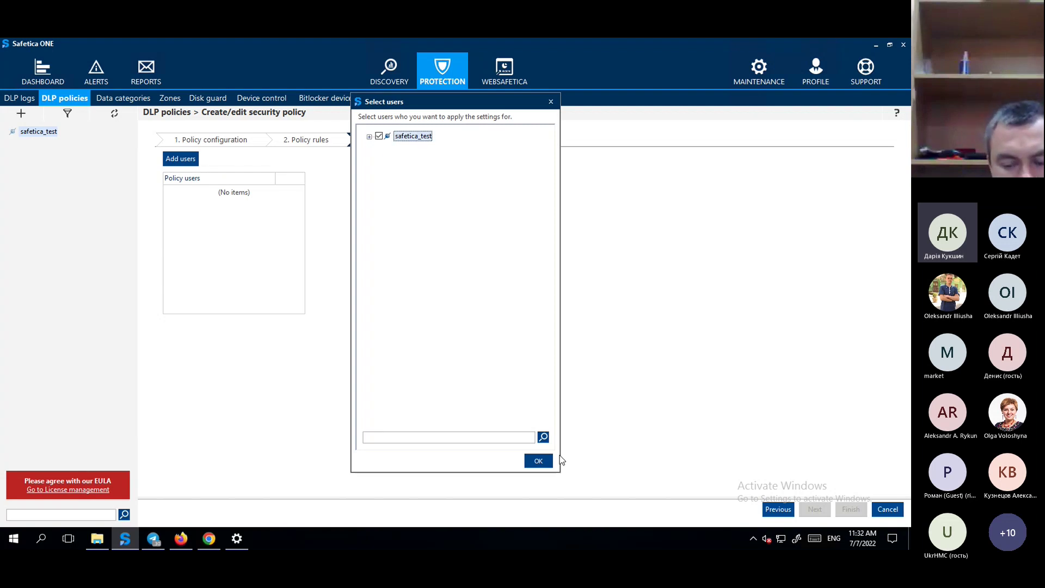
pyautogui.click(540, 466)
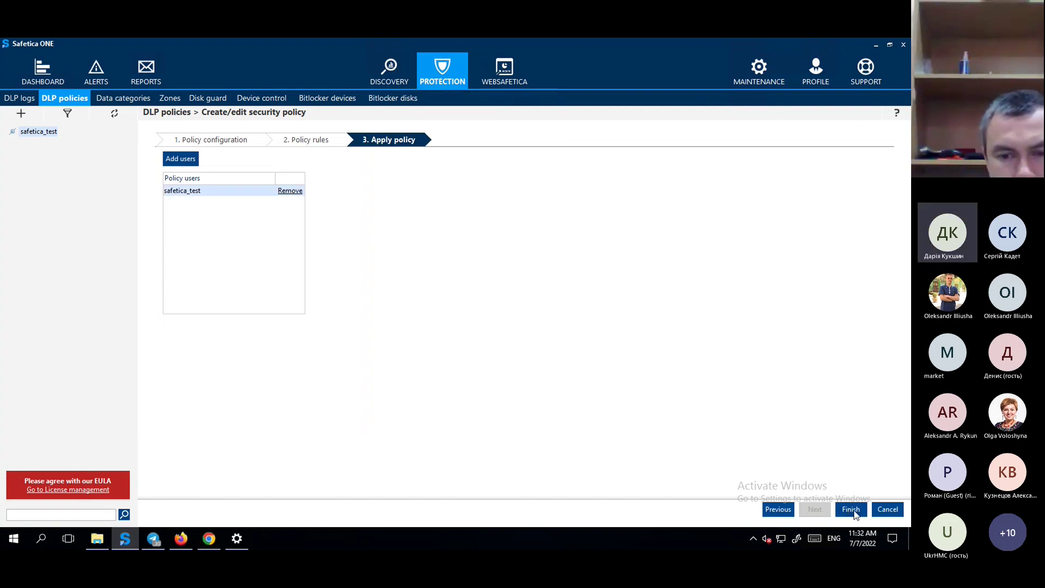
pyautogui.click(888, 510)
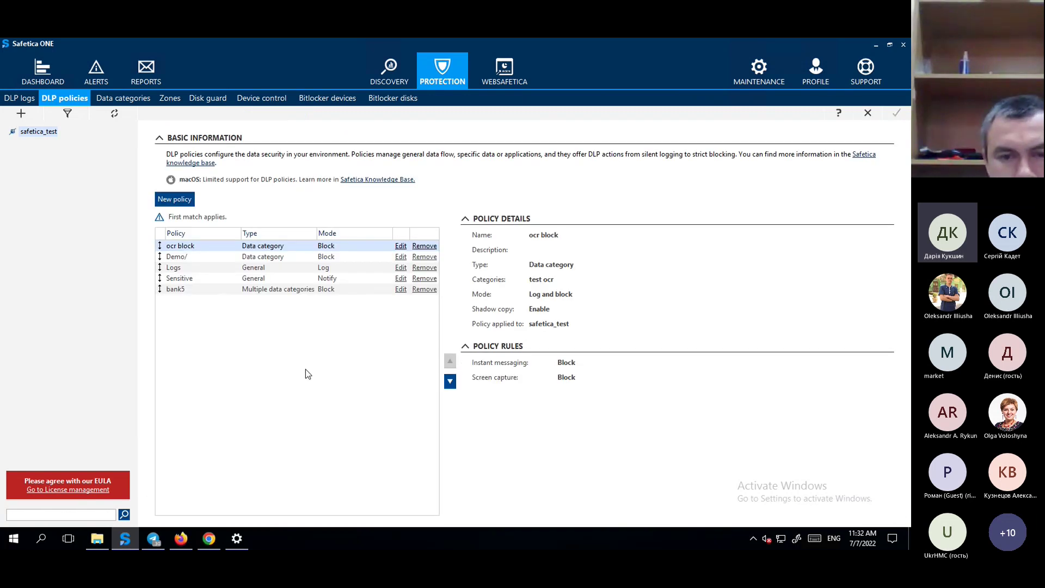
pyautogui.click(186, 100)
# Review the Zones, Disk guard and Device control advanced port settings, ending on Bitlocker devices.
pyautogui.click(168, 97)
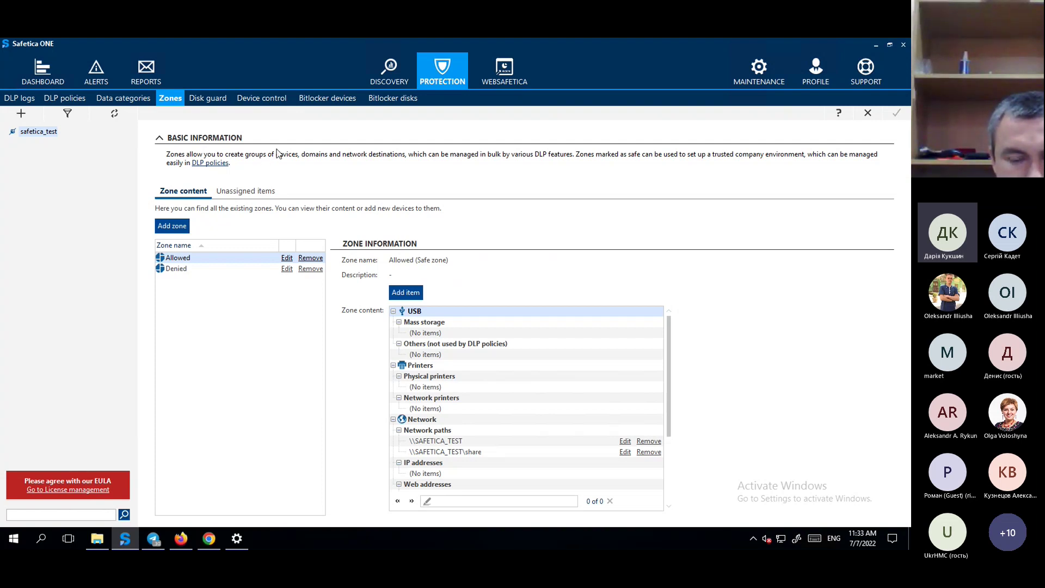
pyautogui.click(208, 98)
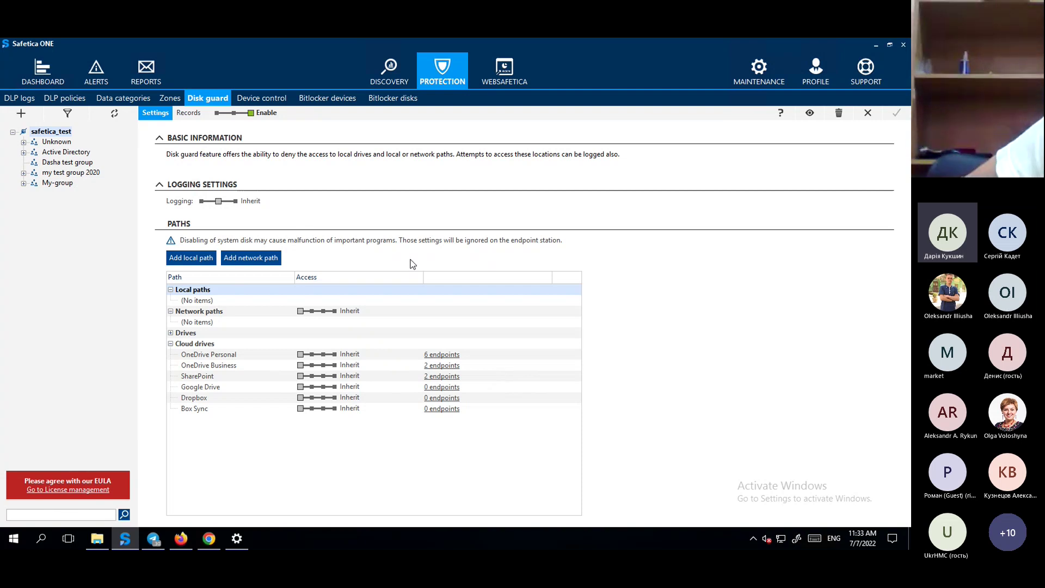
pyautogui.click(262, 99)
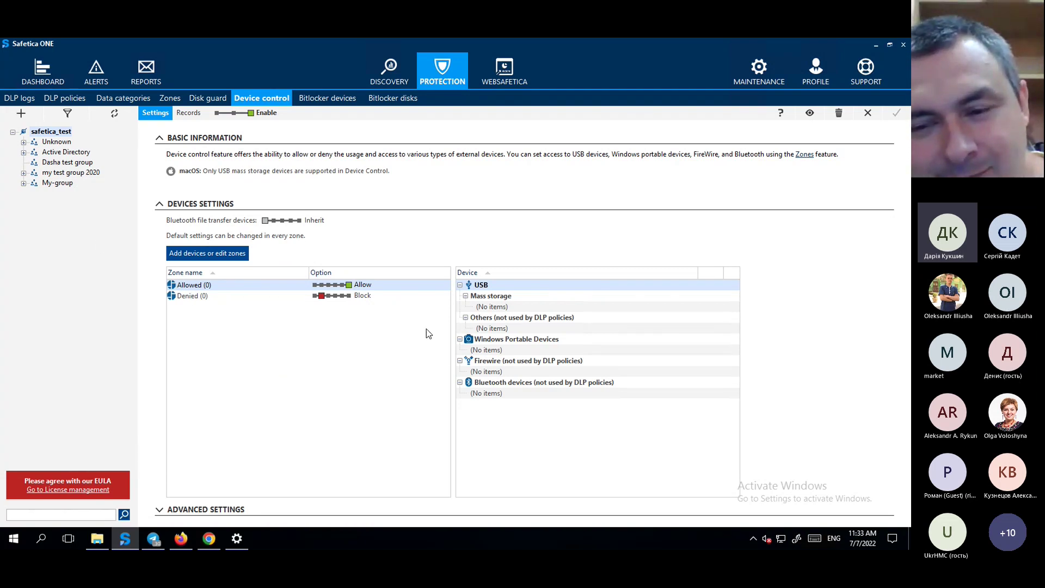
pyautogui.click(258, 510)
pyautogui.scroll(-2, 309, 434)
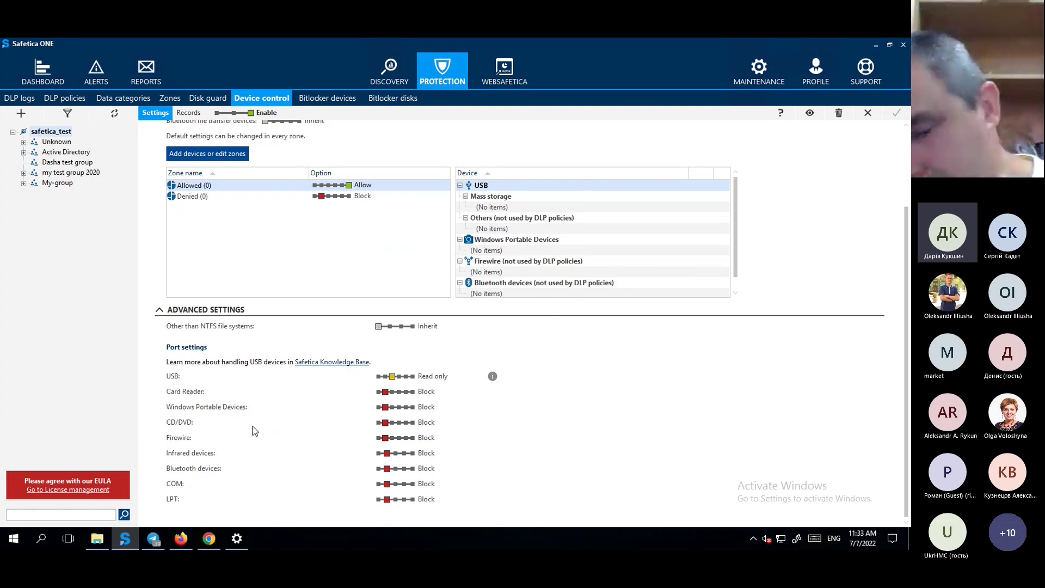
pyautogui.scroll(2, 253, 429)
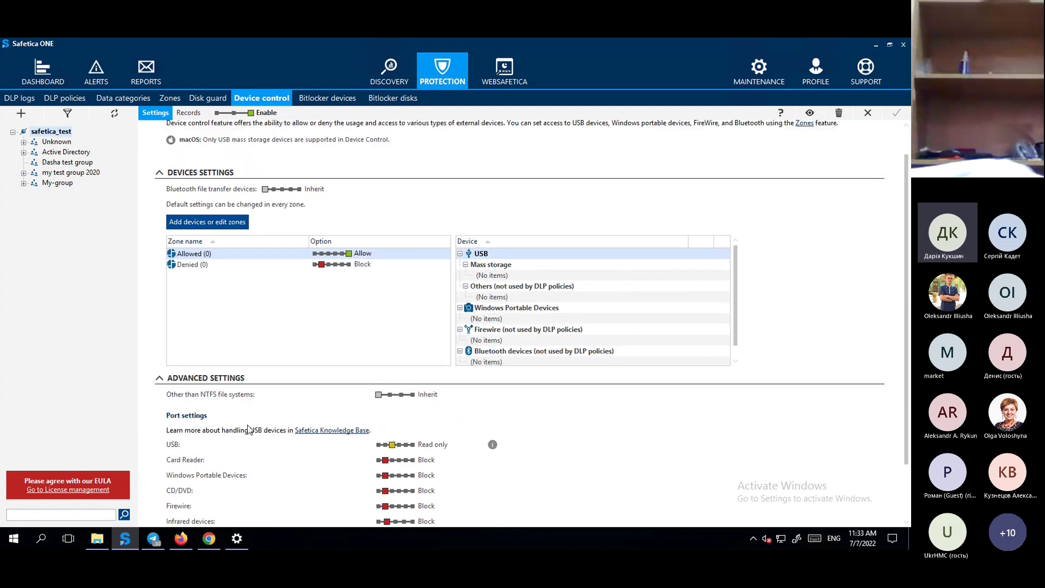
pyautogui.click(327, 98)
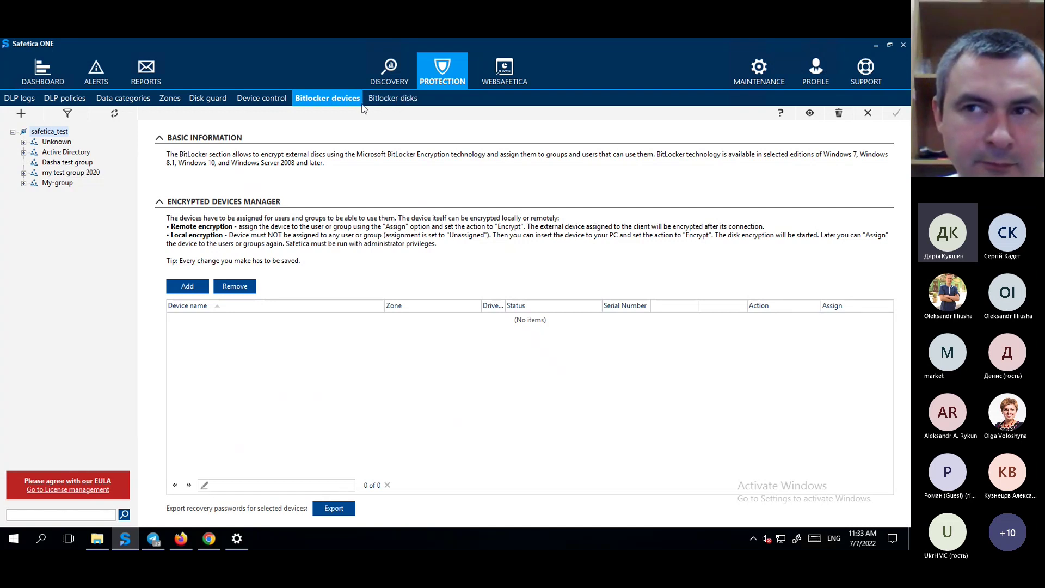
# Check BitLocker disk statuses for PCs like TESTwinPC-1 and DESKTOP-FJ5T6I4, then switch to Maintenance.
pyautogui.click(392, 99)
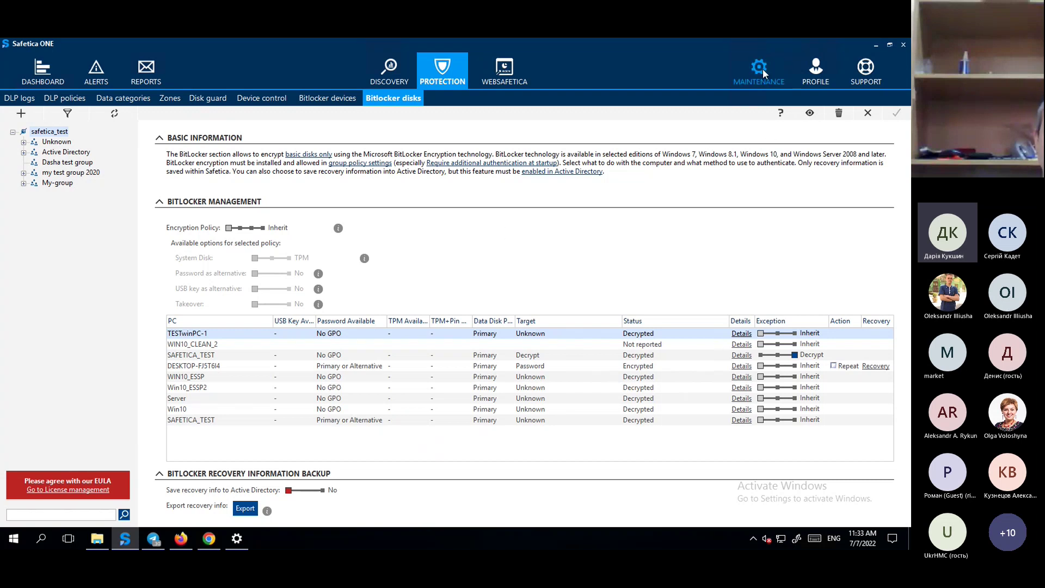
pyautogui.click(788, 81)
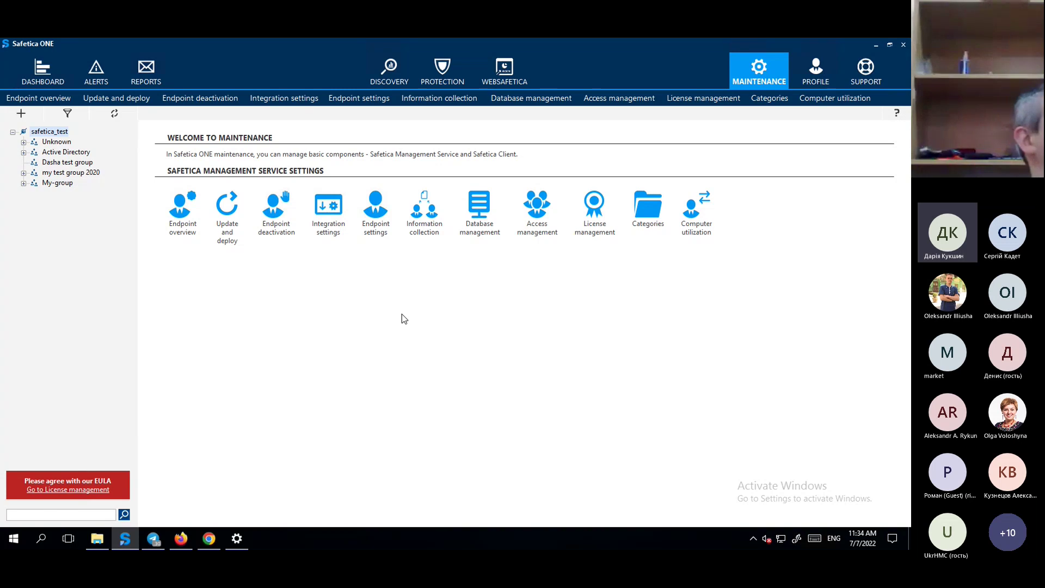
# Review Update and deploy status and Integration settings, ending on Database management archiving tasks.
pyautogui.click(227, 207)
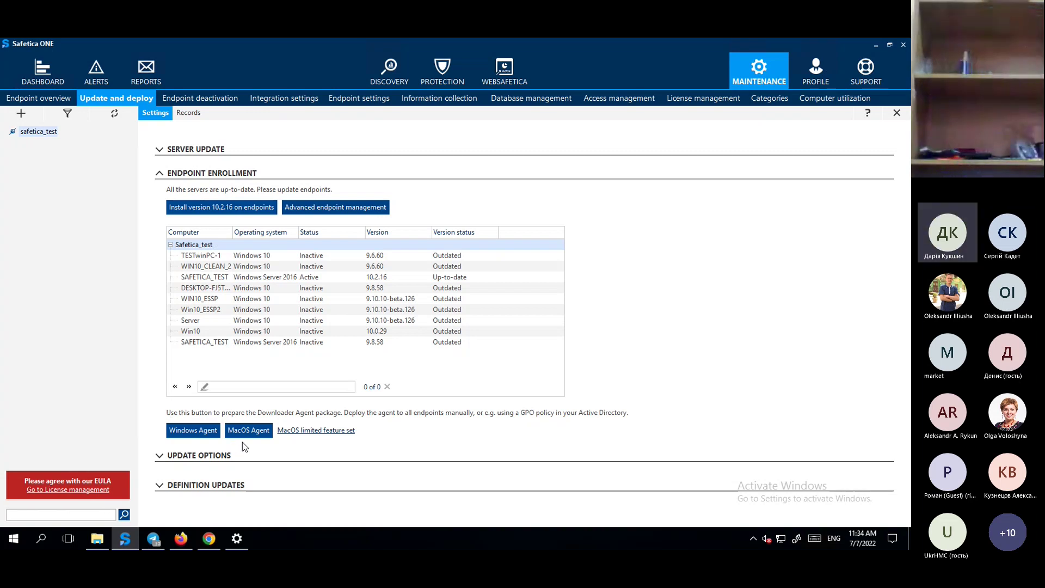
pyautogui.click(297, 102)
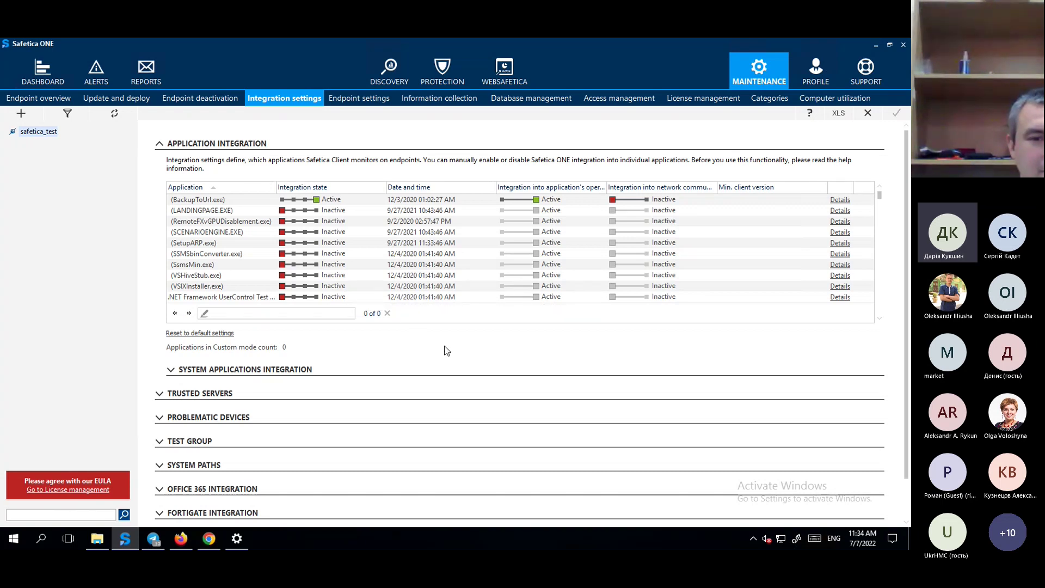
pyautogui.scroll(-3, 446, 350)
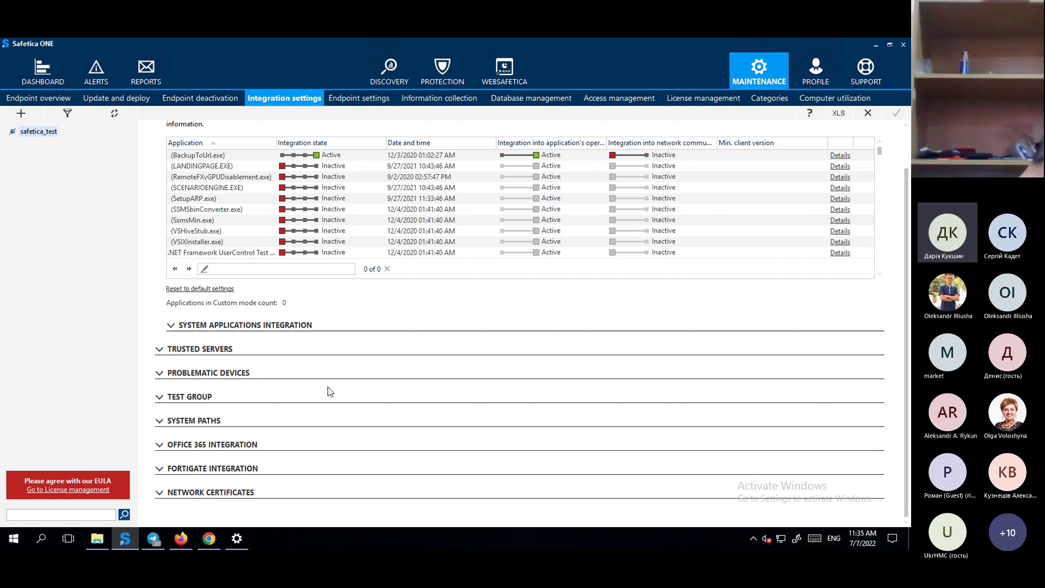
pyautogui.scroll(2, 329, 386)
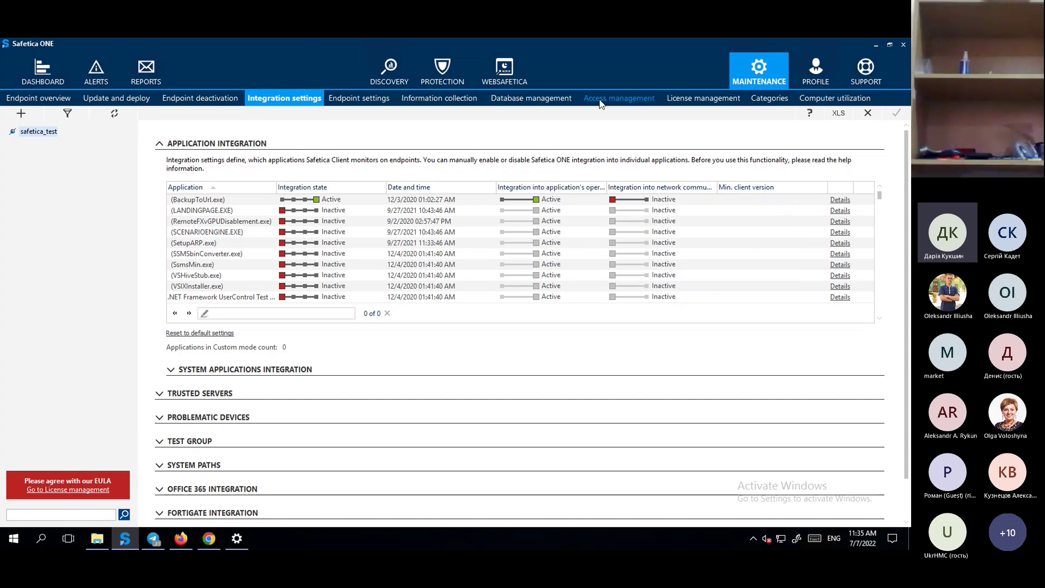
pyautogui.click(550, 99)
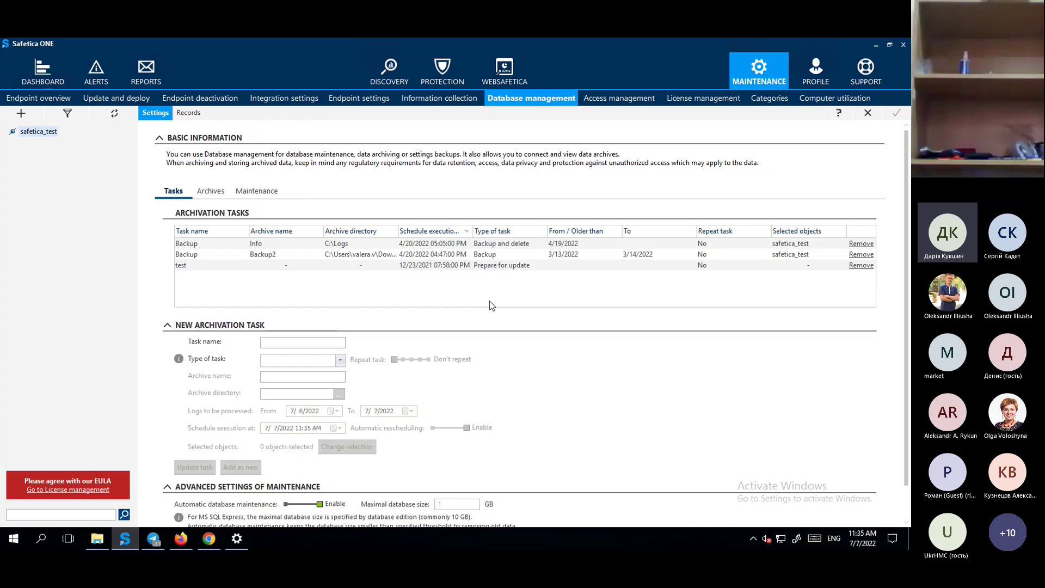
# Browse the application categories and web categories databases, including recently categorized domains.
pyautogui.click(776, 99)
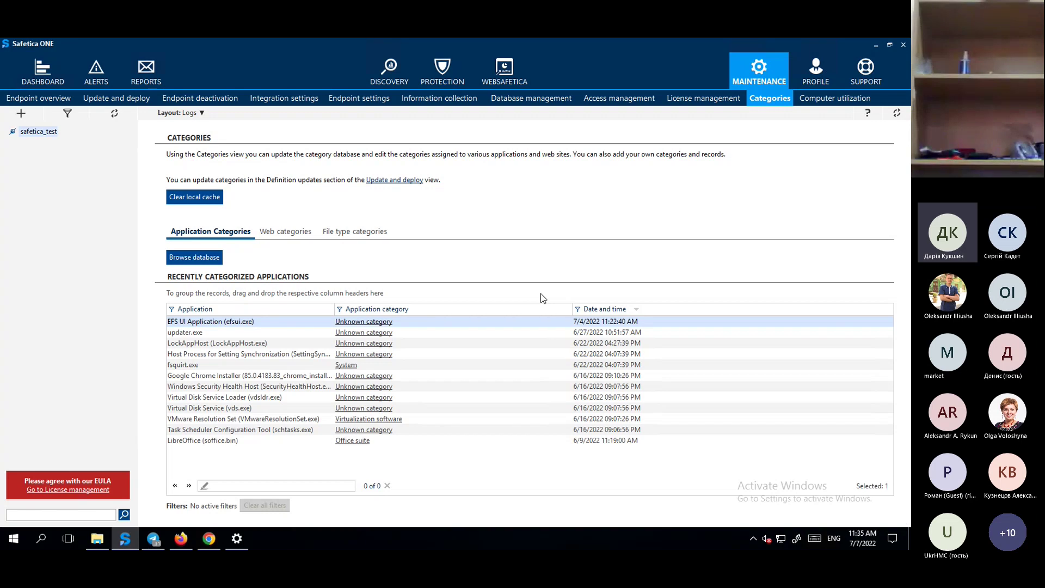
pyautogui.click(200, 255)
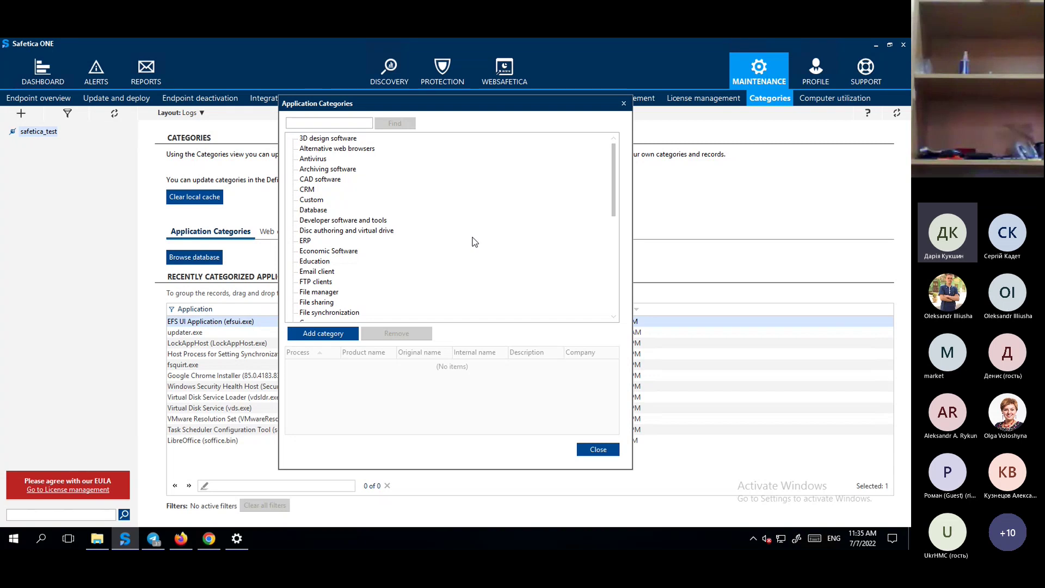
pyautogui.click(600, 449)
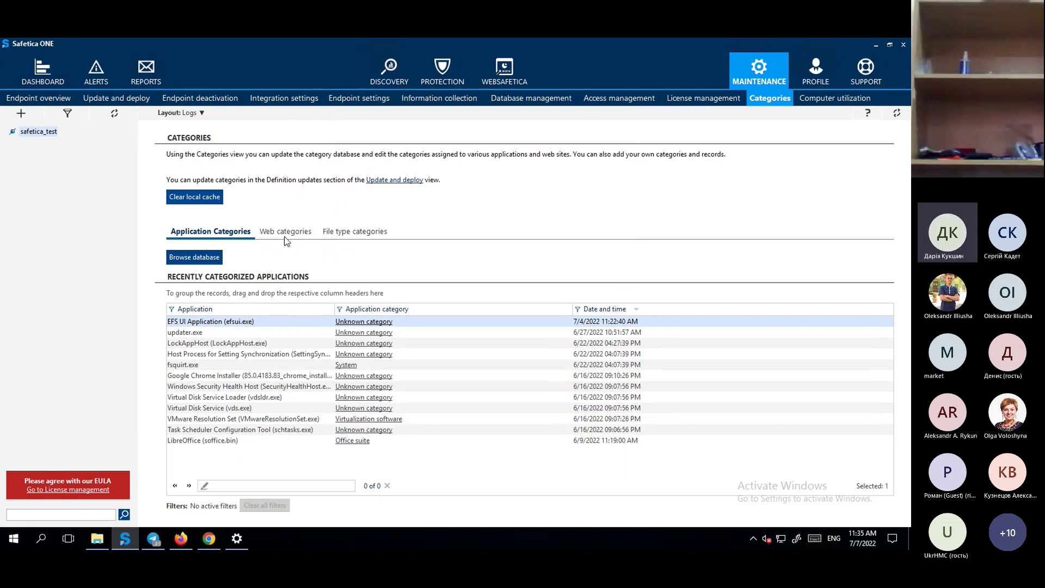
pyautogui.click(285, 240)
pyautogui.click(217, 259)
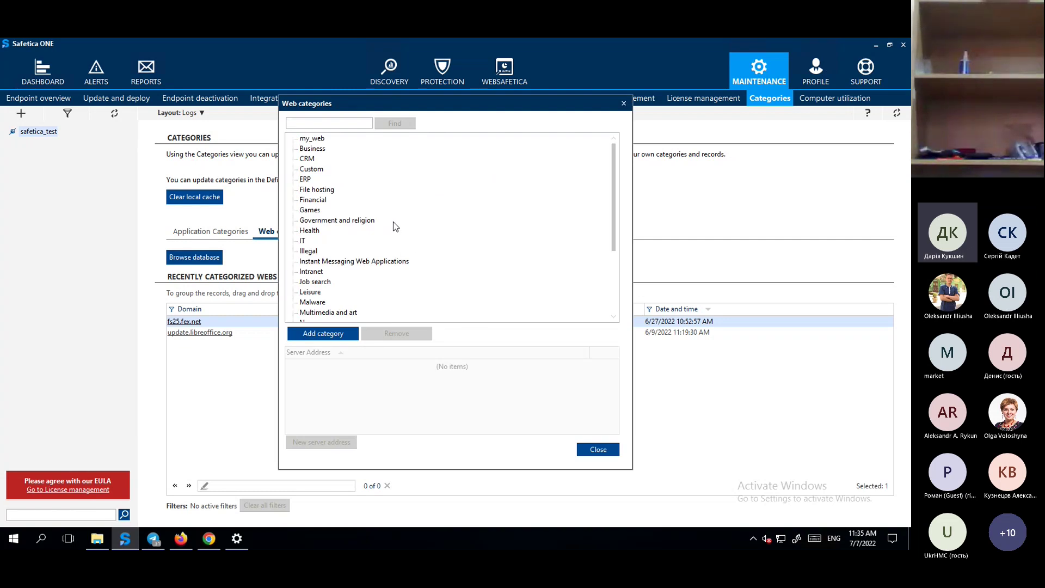
pyautogui.click(585, 451)
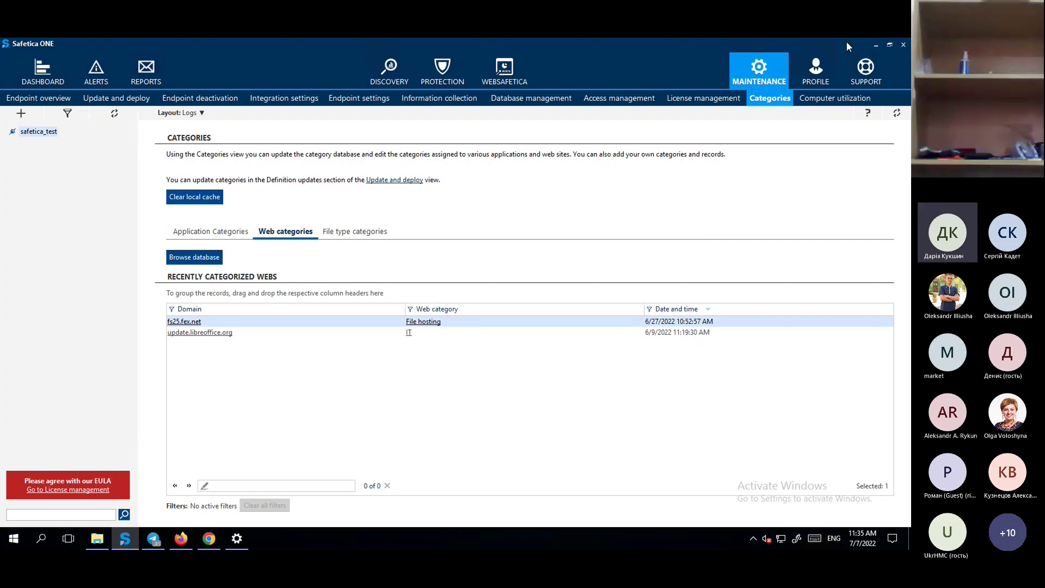
# Review the Profile server settings without saving, then bring the Chrome WebSafetica login forward.
pyautogui.click(818, 71)
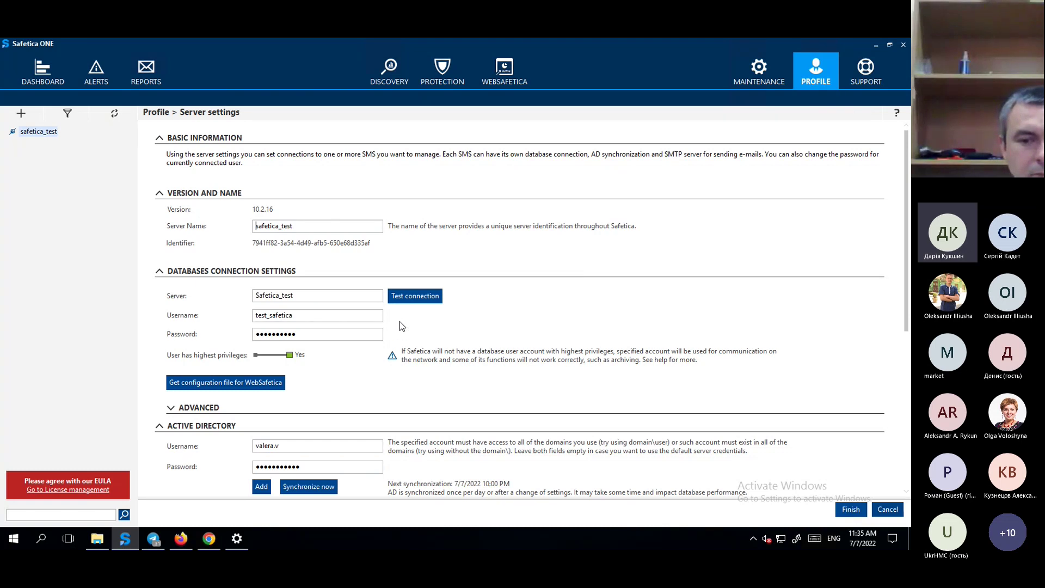
pyautogui.scroll(-3, 468, 349)
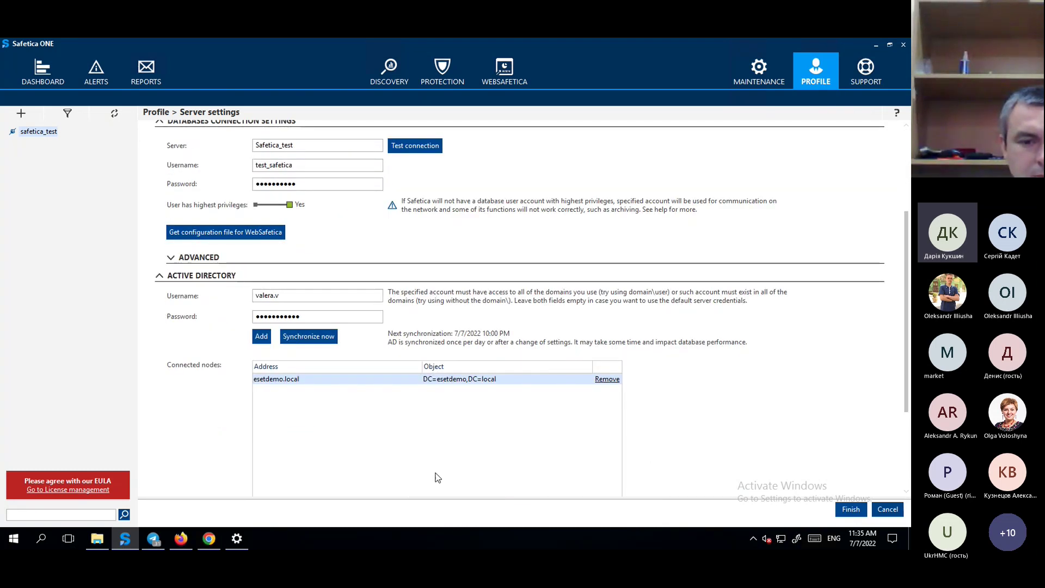
pyautogui.click(888, 510)
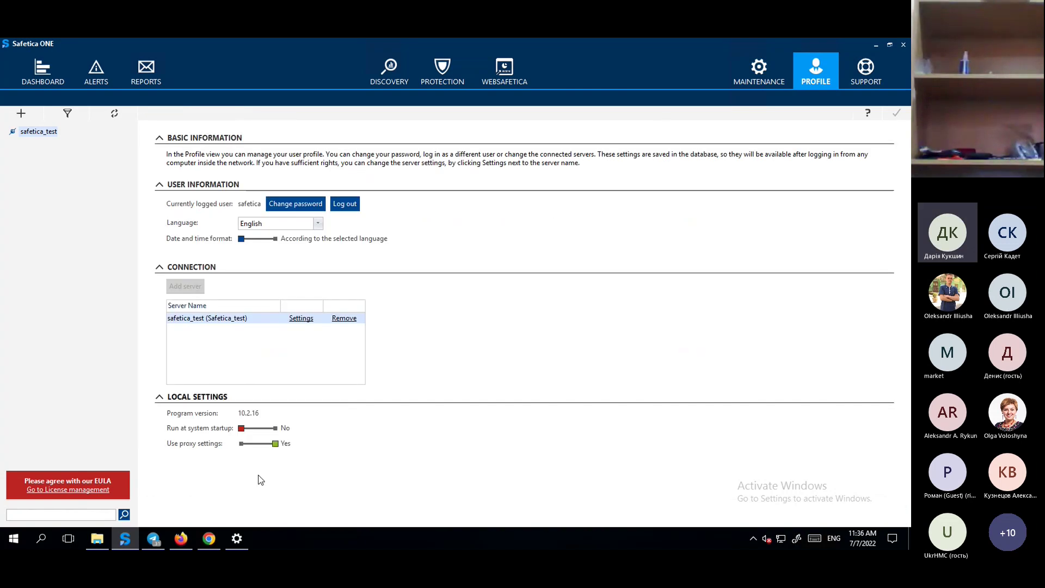
pyautogui.click(209, 539)
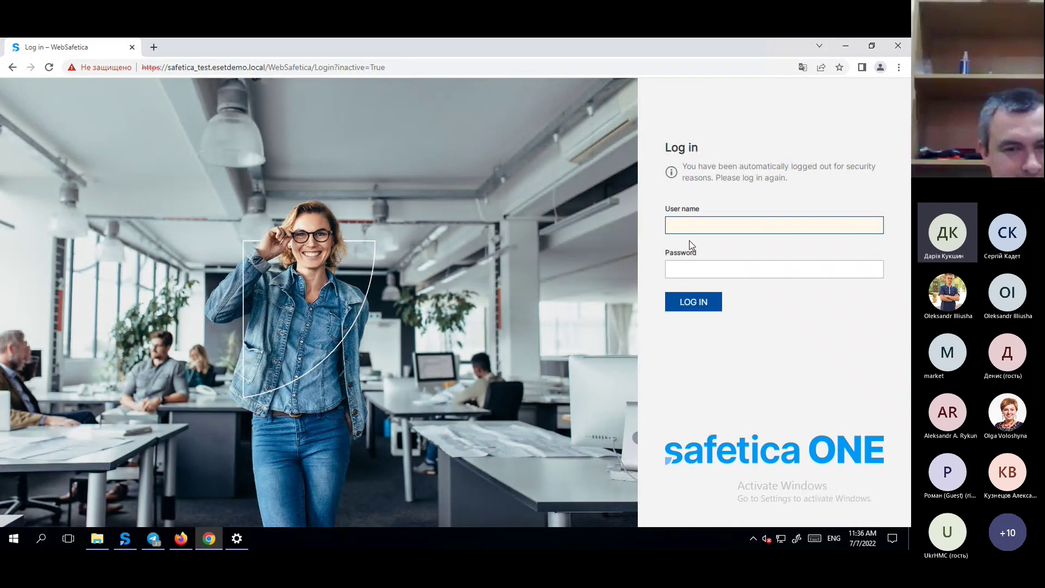
# Sign in to WebSafetica with the saved user name and account password, then view Data security.
pyautogui.click(699, 226)
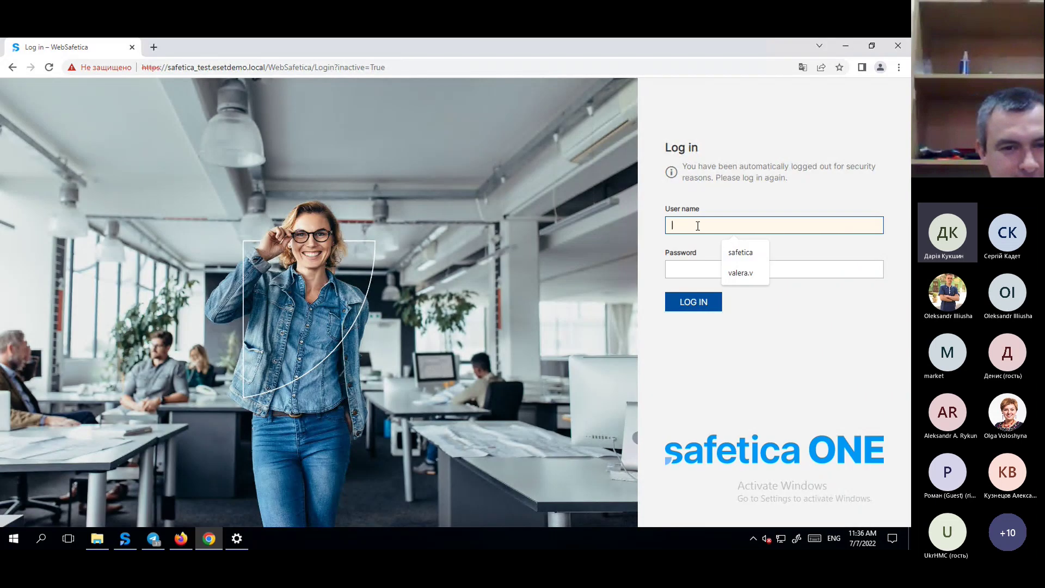
pyautogui.click(742, 252)
pyautogui.click(681, 269)
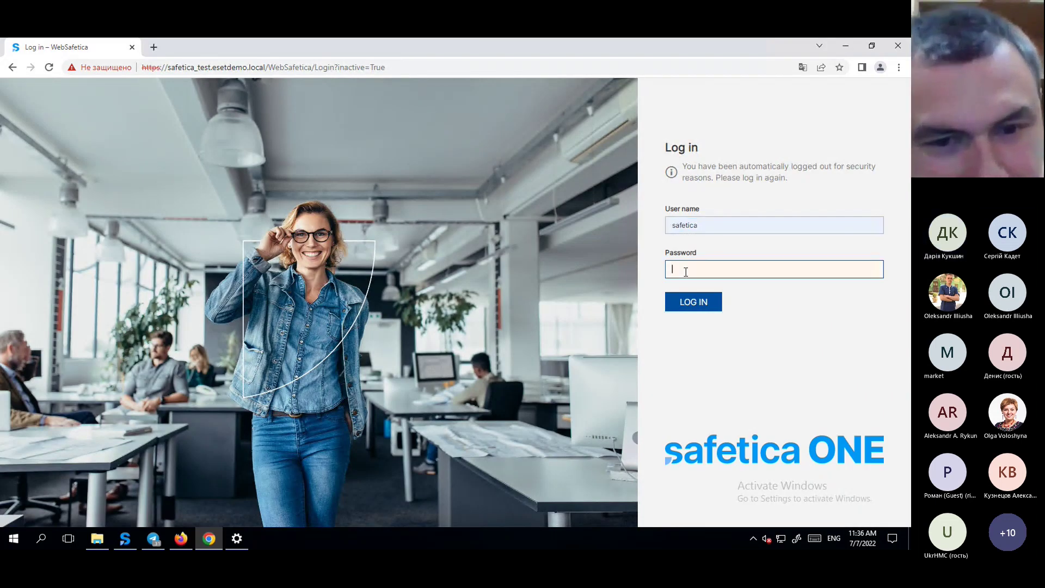
pyautogui.write('safe')
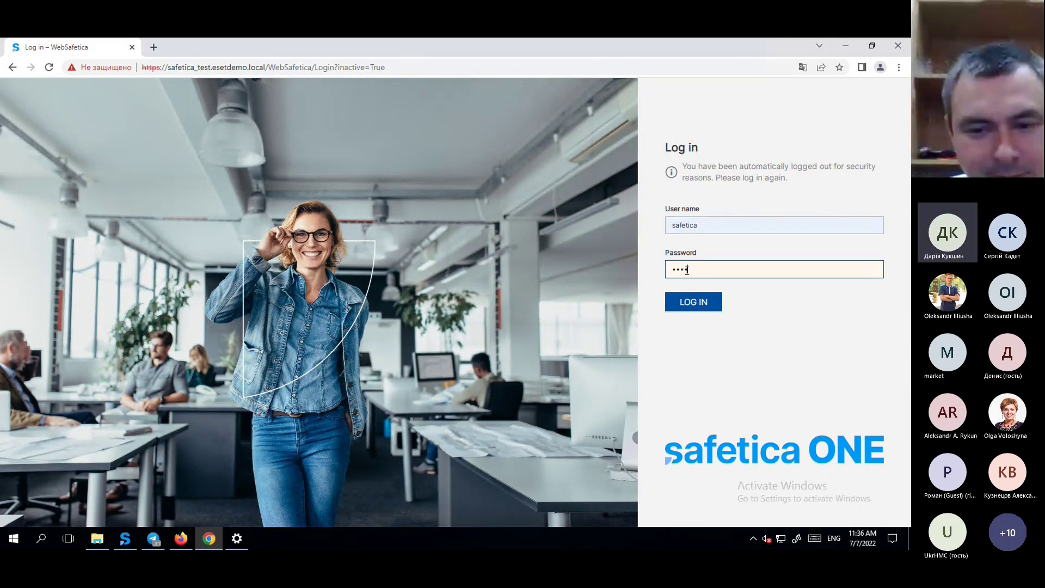
pyautogui.write('tica123')
pyautogui.press('Return')
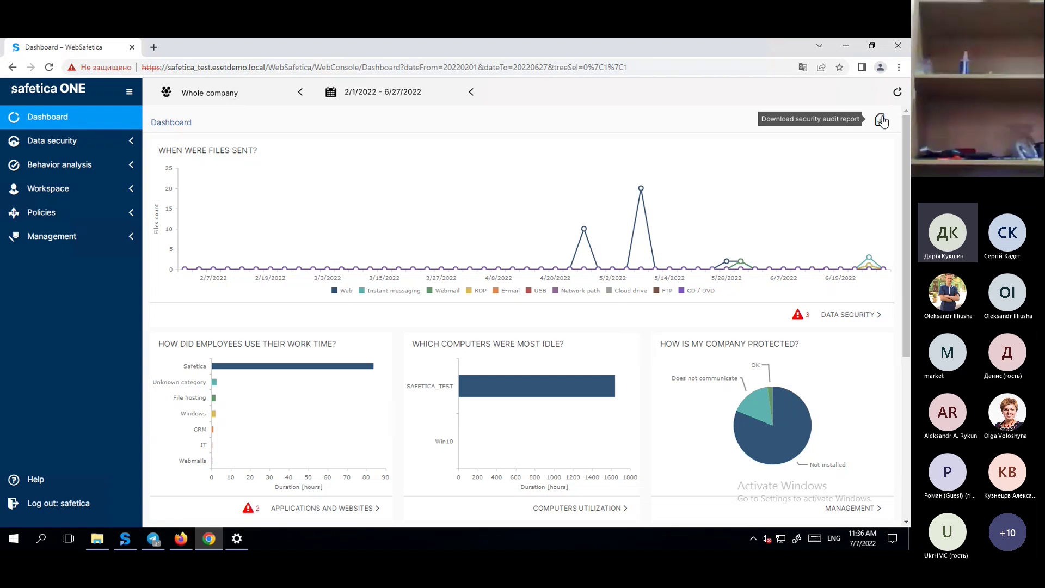
pyautogui.click(40, 144)
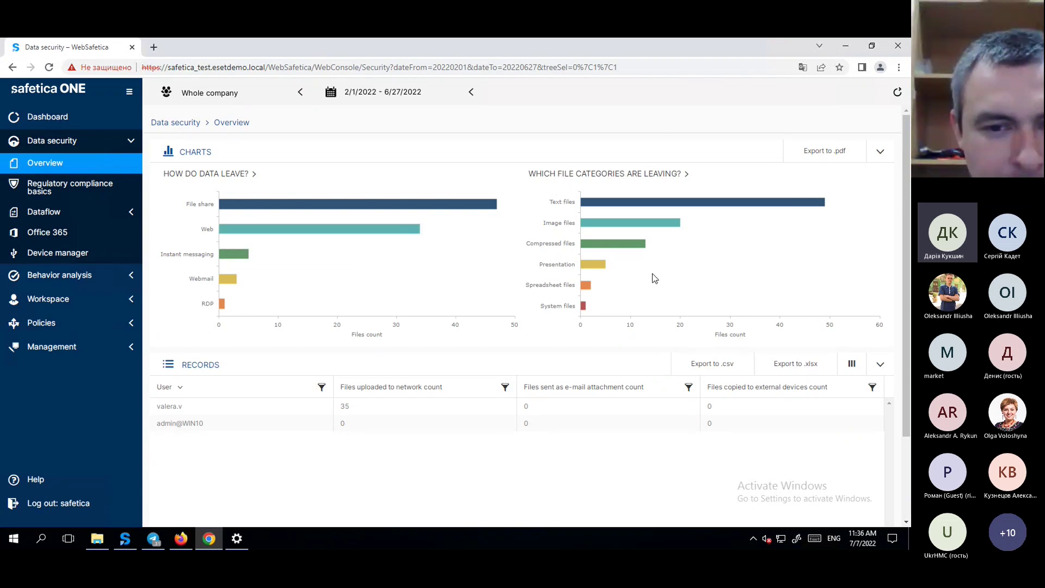
# Review the Outgoing data and All dataflow reports, then the Behavior analysis overview.
pyautogui.click(23, 216)
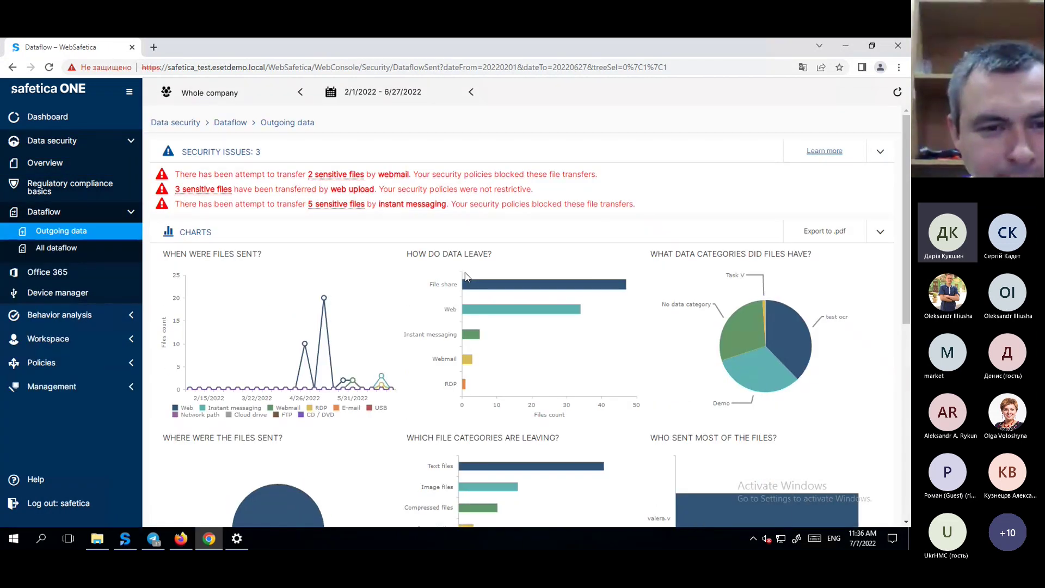
pyautogui.scroll(-2, 465, 273)
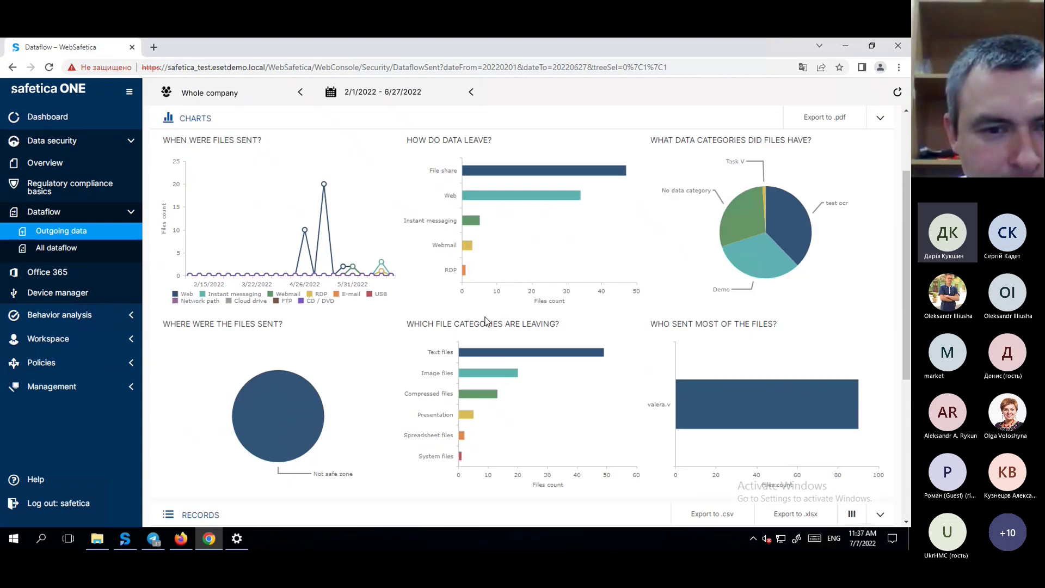
pyautogui.scroll(2, 486, 322)
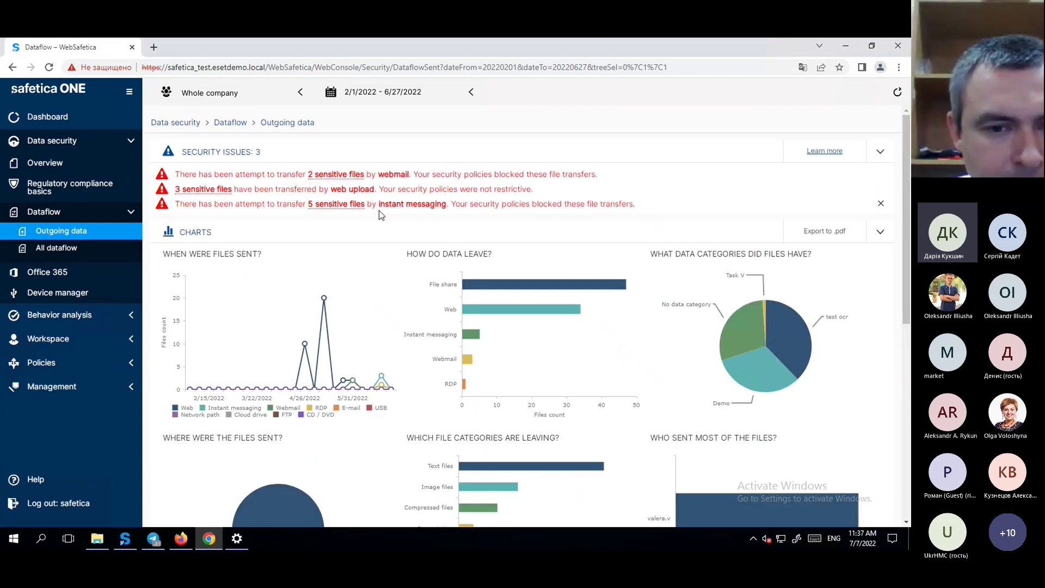
pyautogui.click(44, 246)
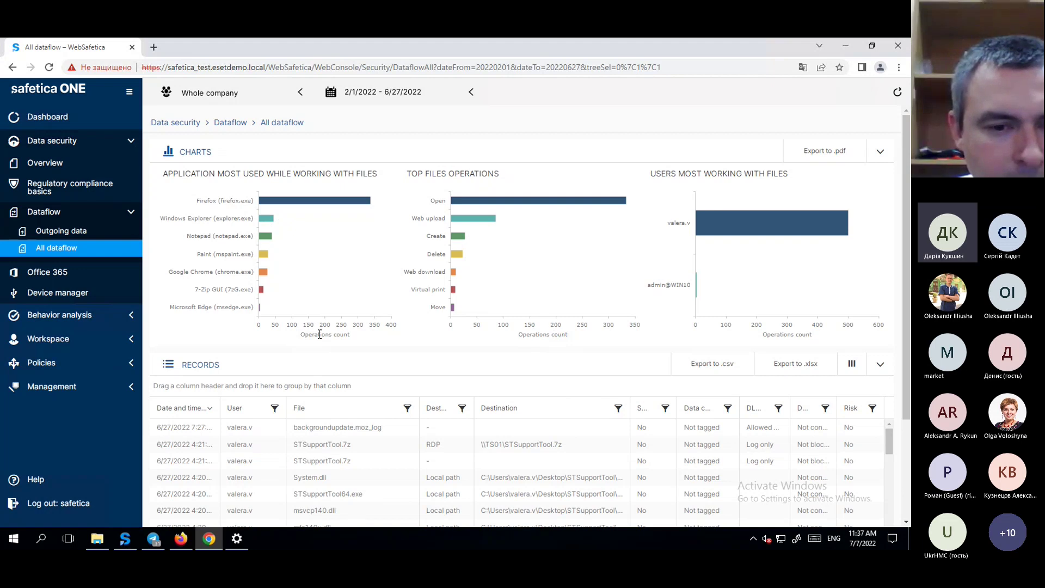
pyautogui.click(59, 324)
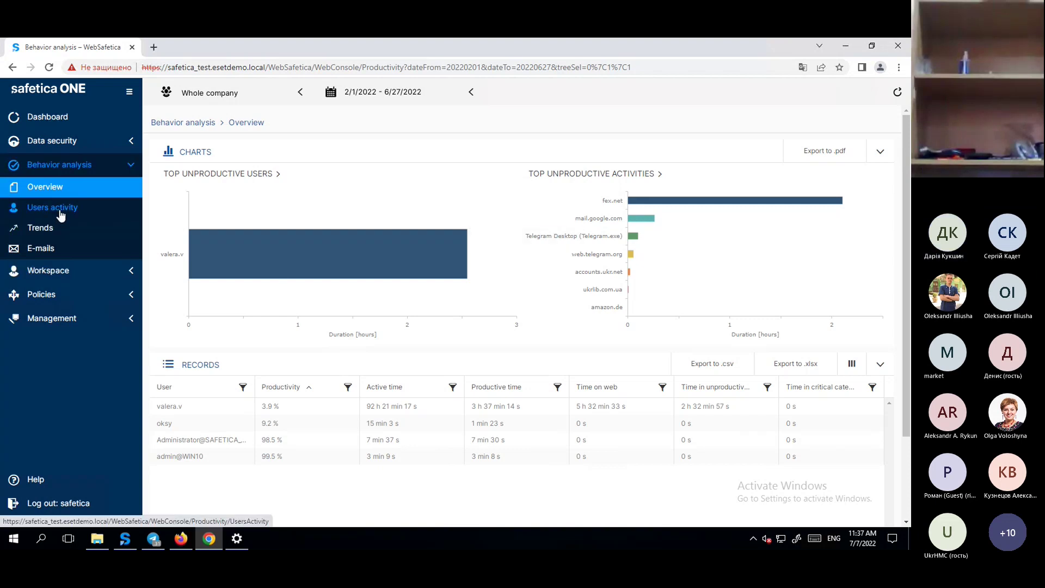
# Scroll through the Users activity records, then view the Behavior analysis Trends charts.
pyautogui.click(61, 215)
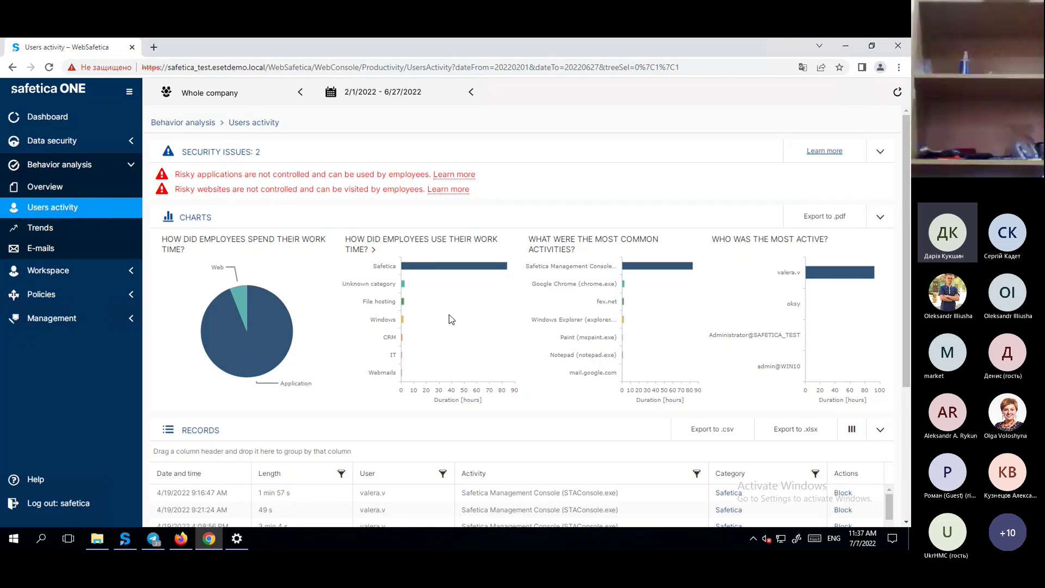
pyautogui.scroll(-5, 843, 490)
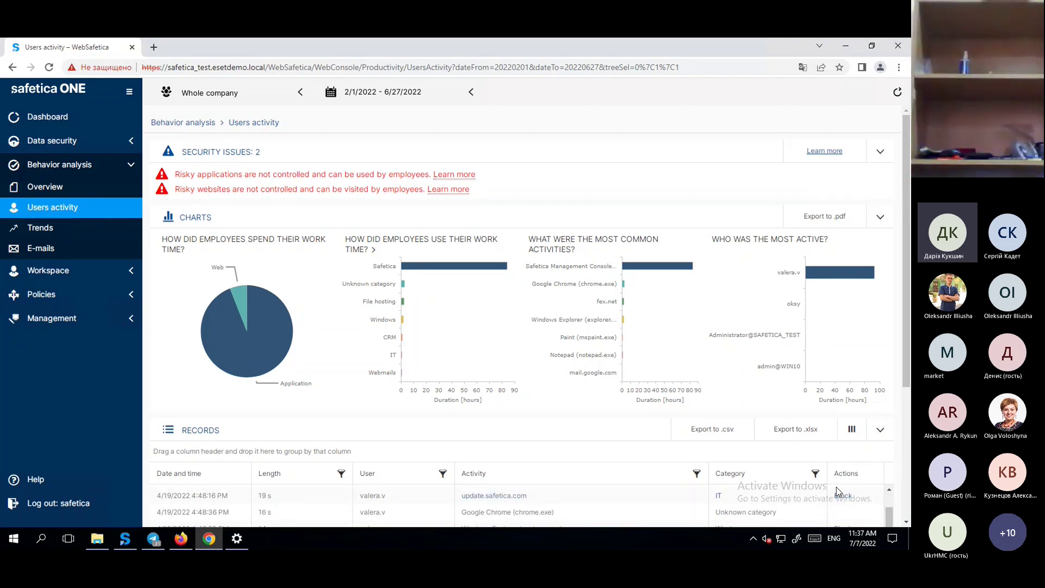
pyautogui.scroll(-3, 621, 409)
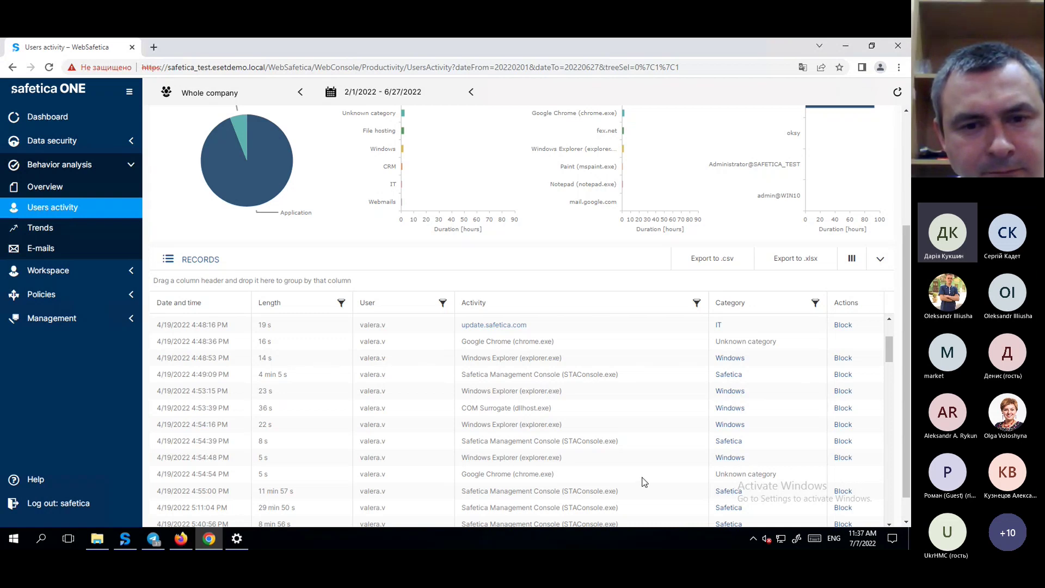
pyautogui.click(129, 228)
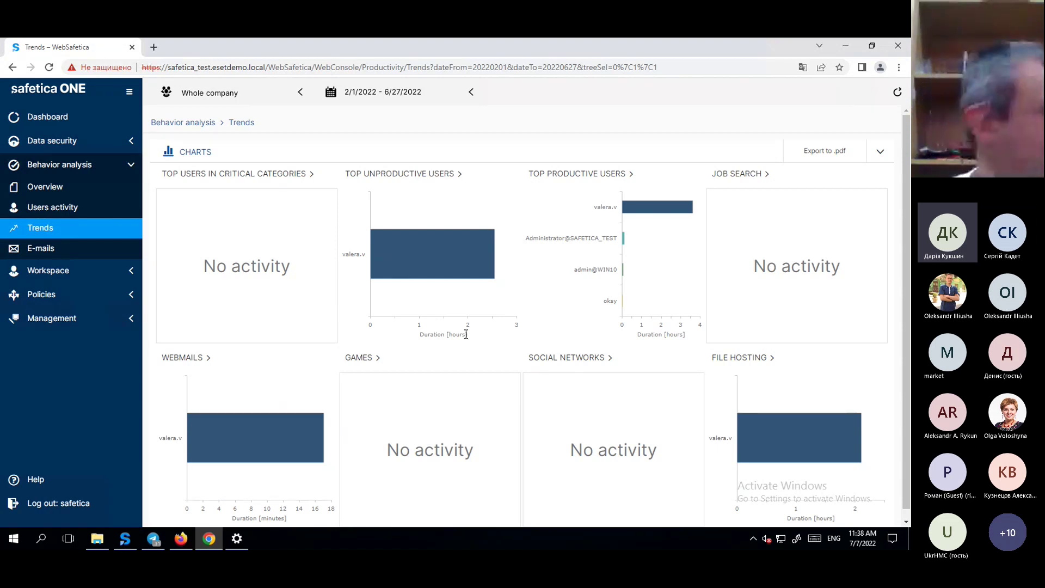
# Review the Applications and websites and Computers utilization reports, then the Network traffic report.
pyautogui.click(49, 270)
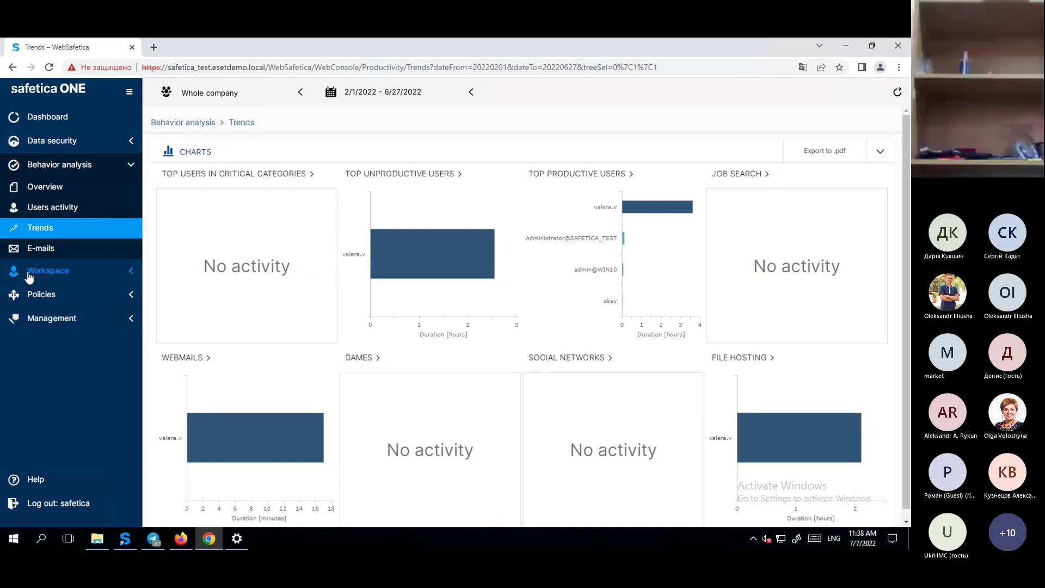
pyautogui.scroll(-2, 479, 223)
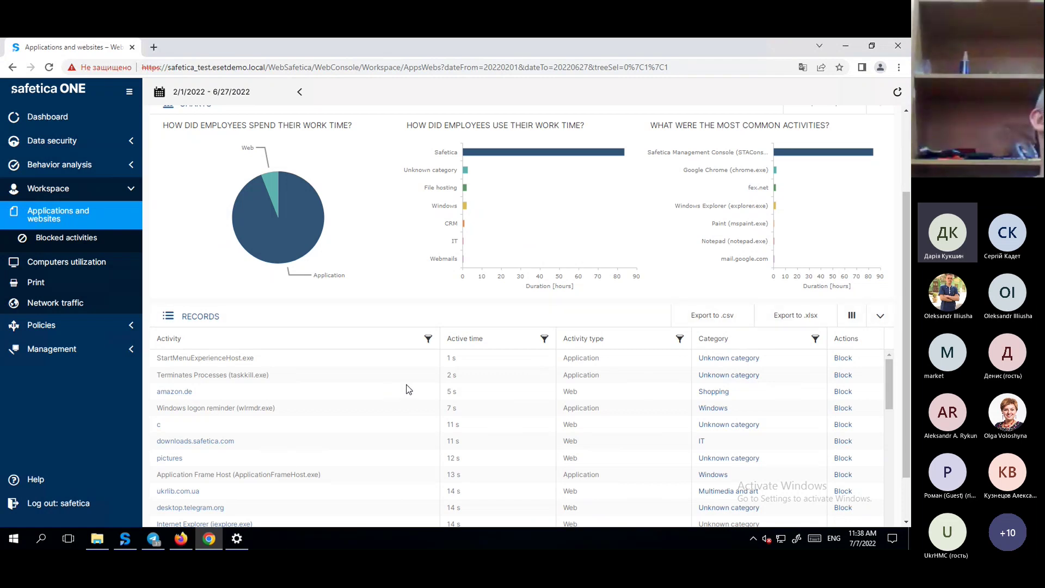
pyautogui.scroll(2, 401, 278)
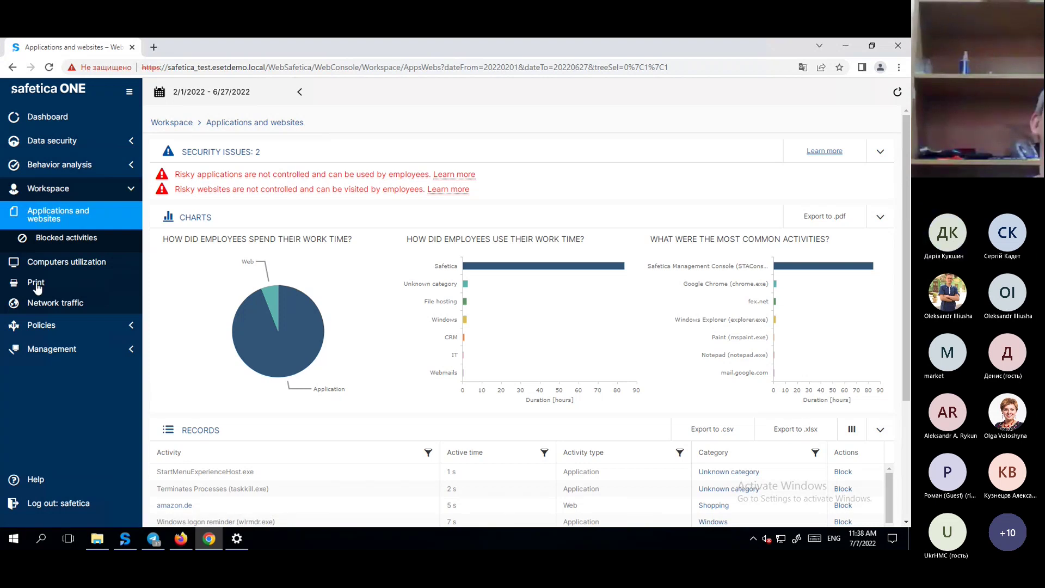
pyautogui.click(49, 262)
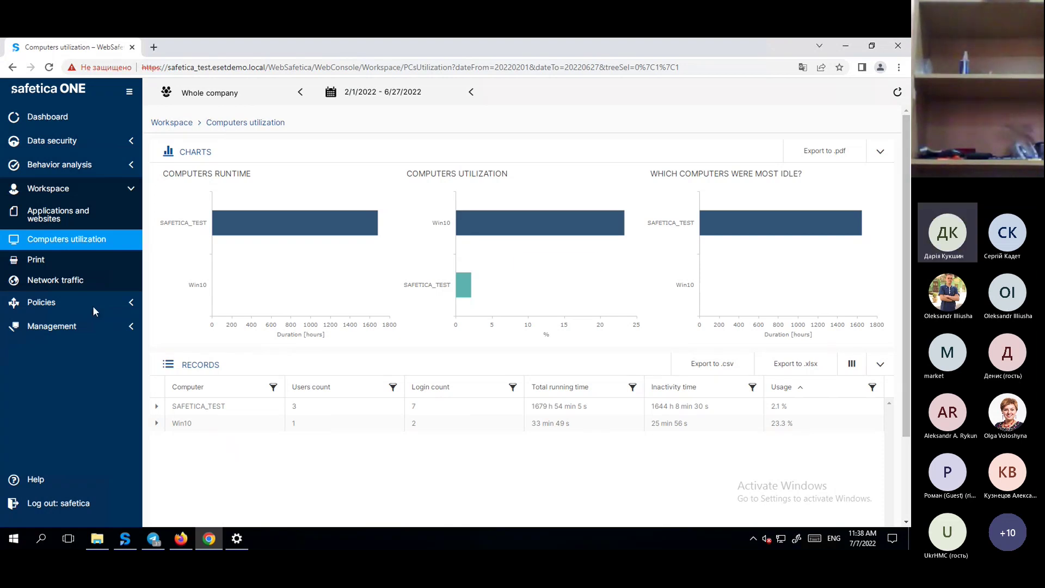
pyautogui.click(116, 289)
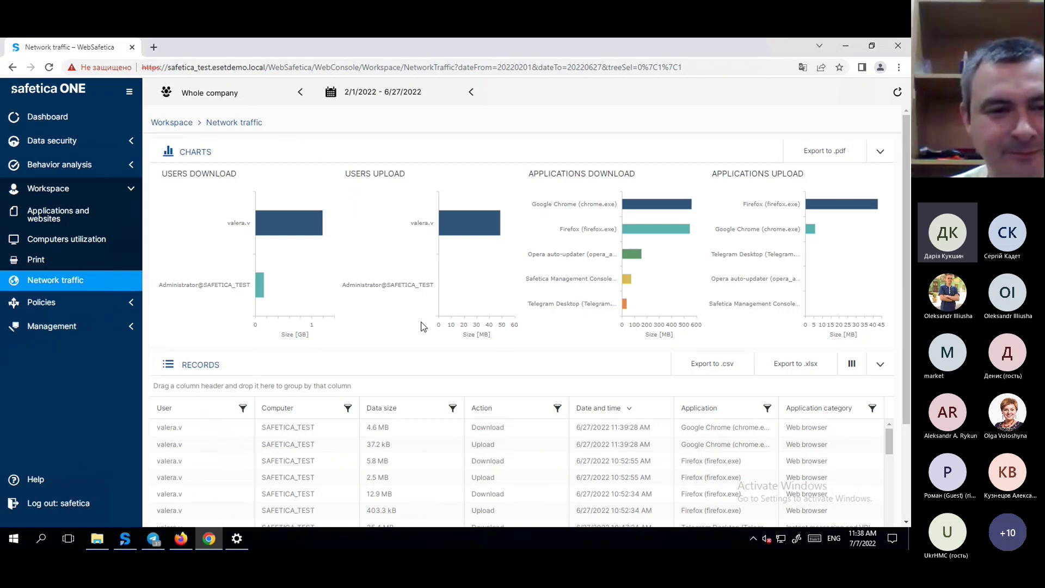
# Start a website policy with a Websites rule, then discard it, leaving the Websites policies list empty.
pyautogui.click(59, 306)
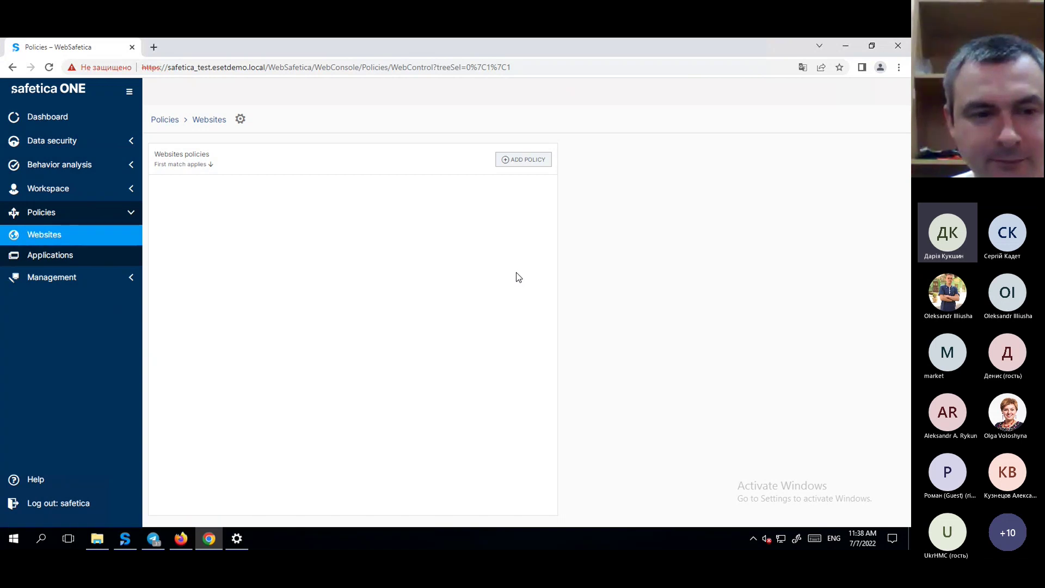
pyautogui.click(517, 159)
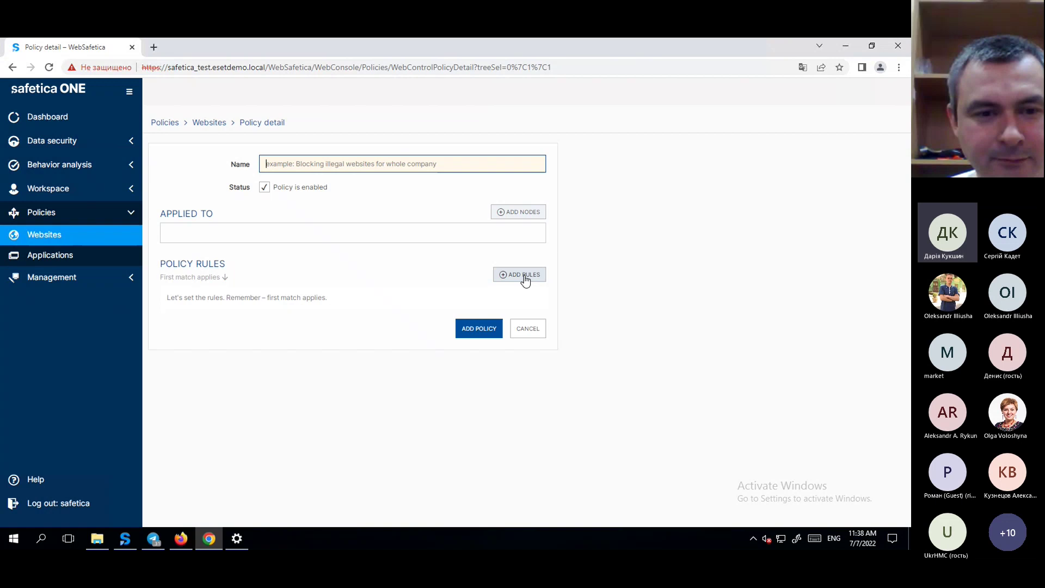
pyautogui.click(525, 276)
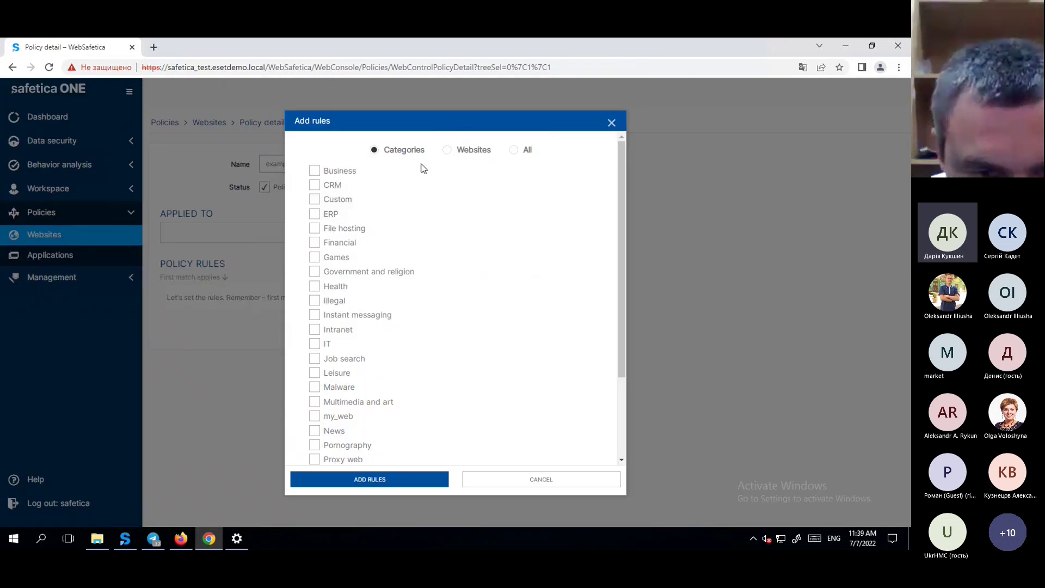
pyautogui.click(448, 152)
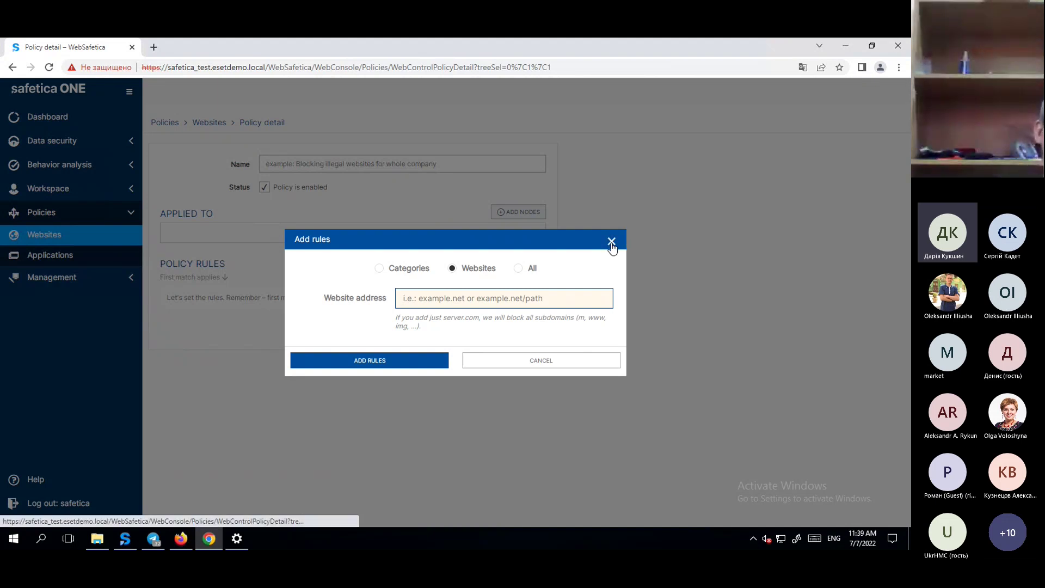
pyautogui.click(611, 242)
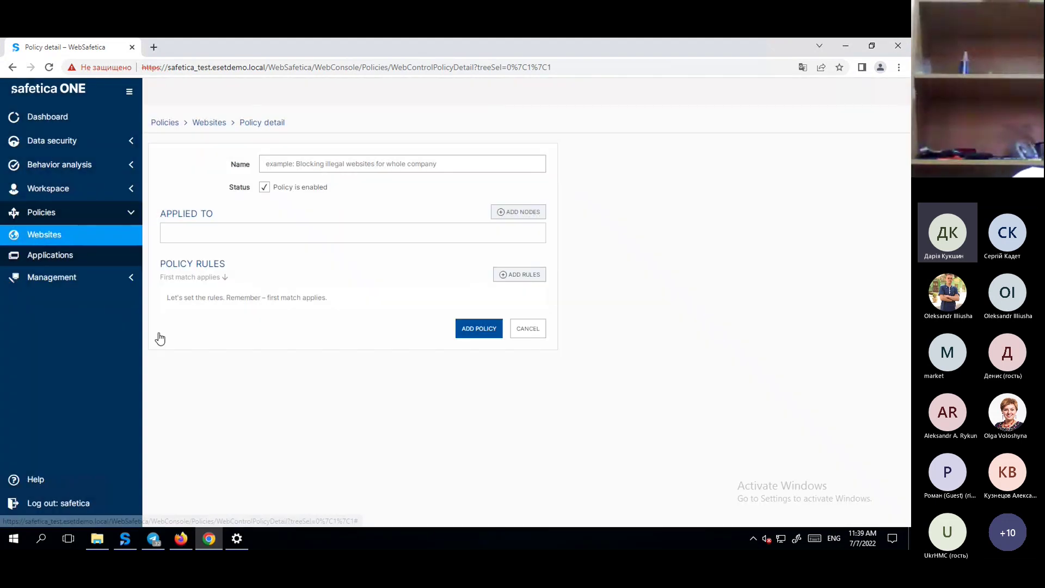
pyautogui.click(536, 331)
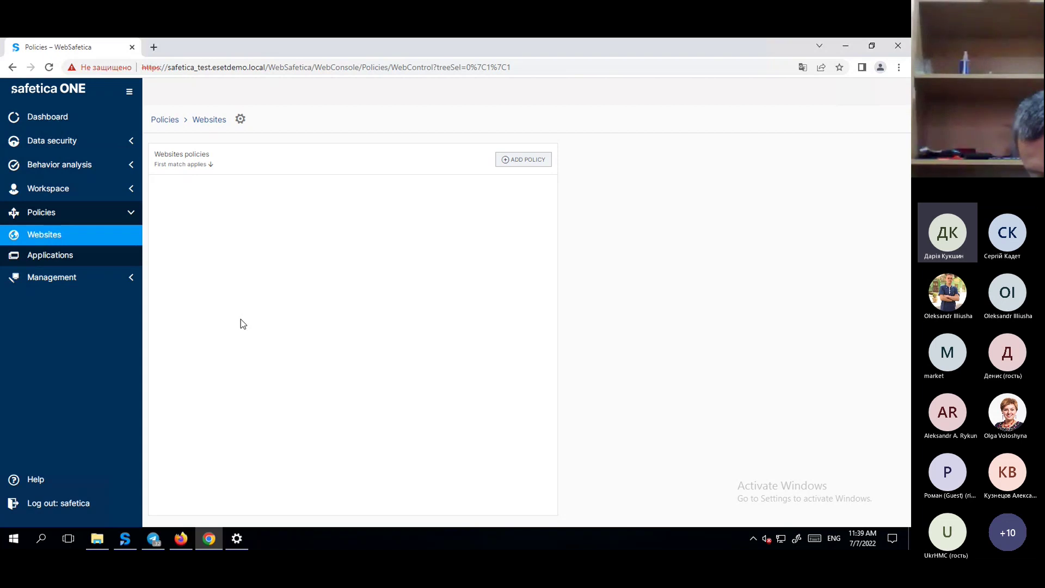
# Review Management General, Computers and Reports, then minimise Chrome to show the Safetica ONE Profile page.
pyautogui.click(50, 277)
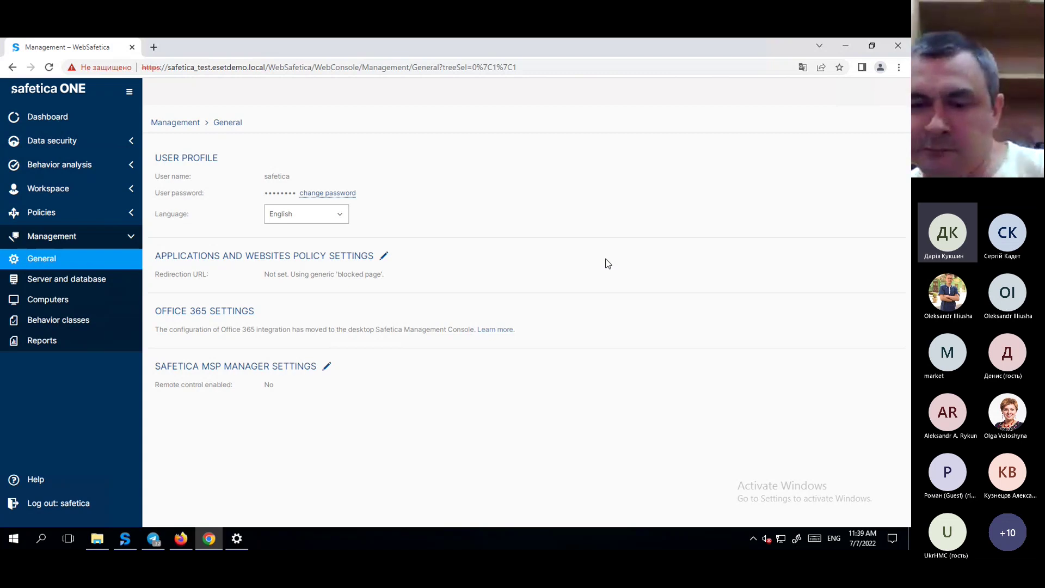
pyautogui.click(60, 300)
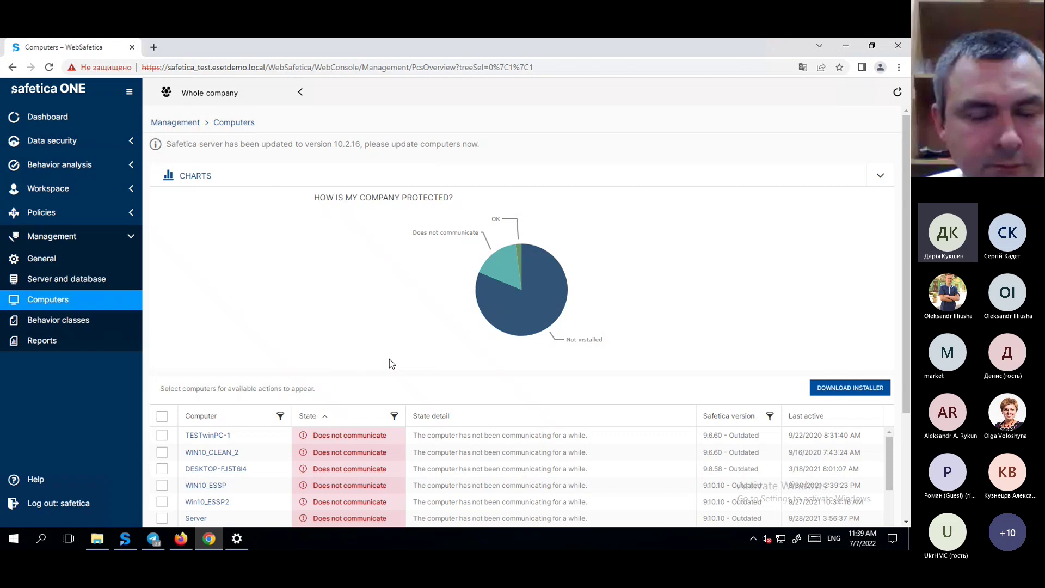
pyautogui.scroll(-3, 390, 358)
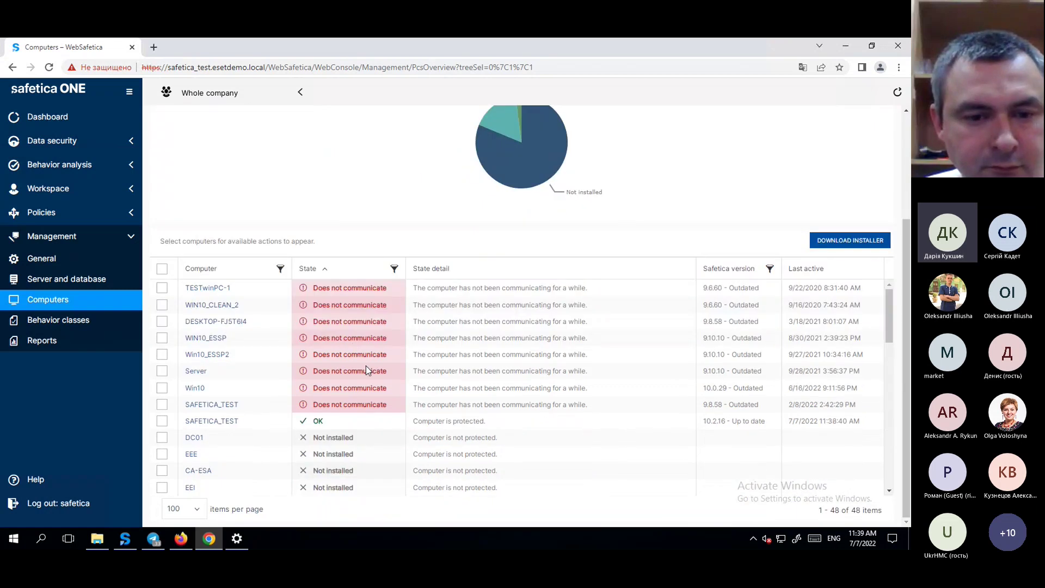
pyautogui.click(130, 347)
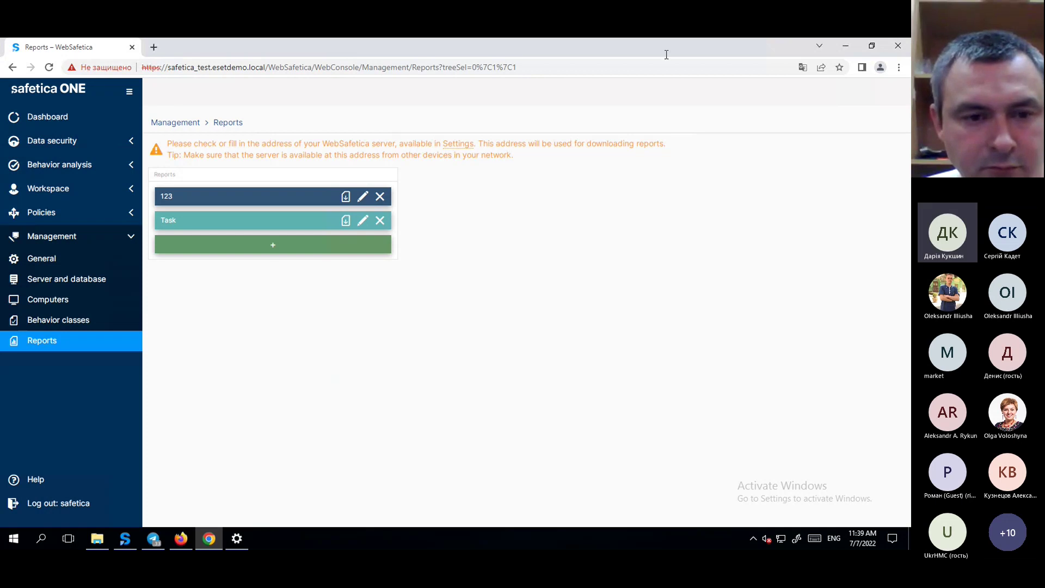
pyautogui.click(845, 43)
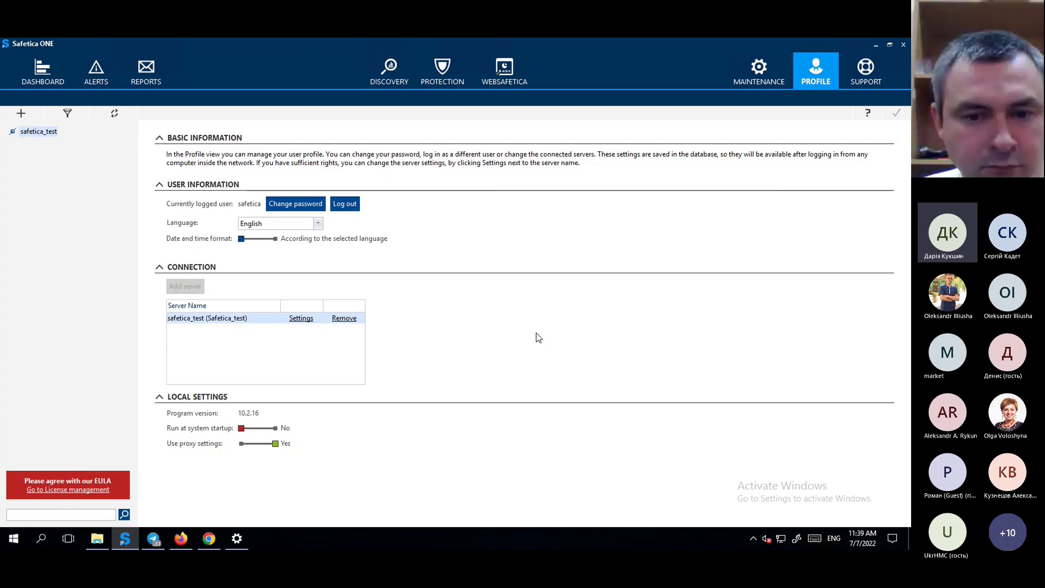
# Review the Demo category's file-tagging path rule for C:\Demo, then select the Demo/ DLP policy.
pyautogui.click(443, 71)
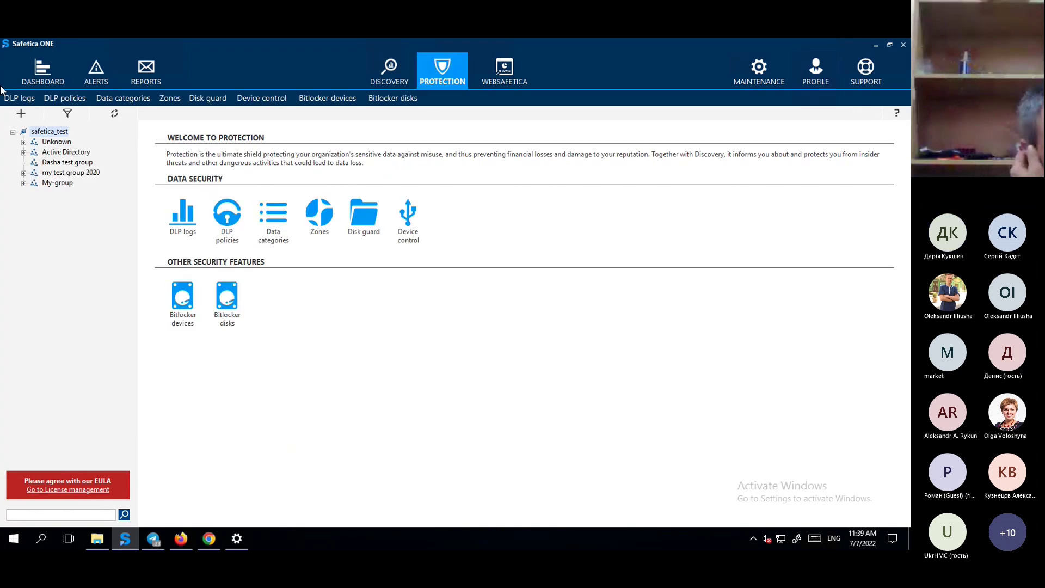
pyautogui.click(123, 98)
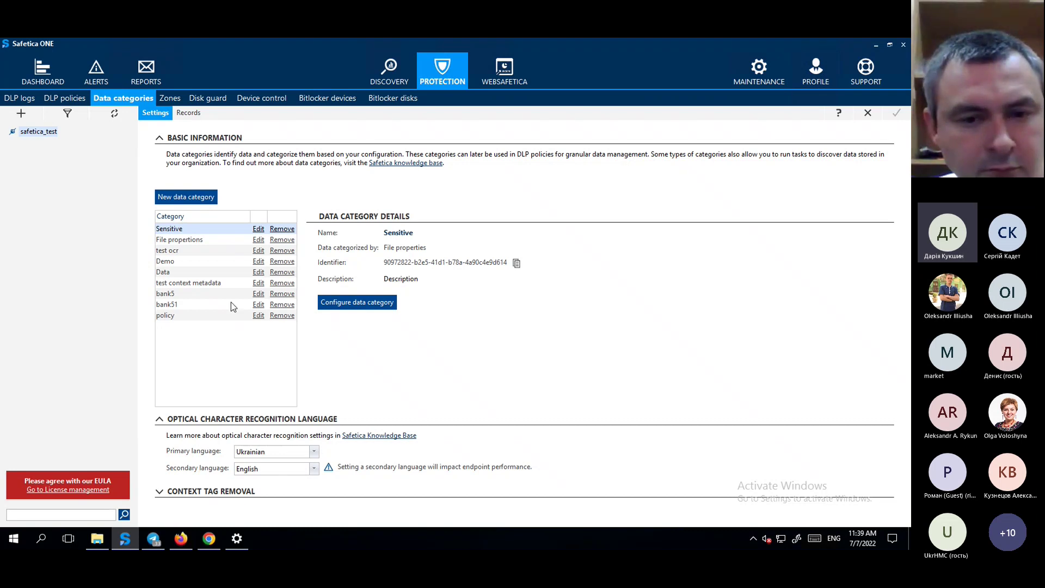
pyautogui.click(185, 261)
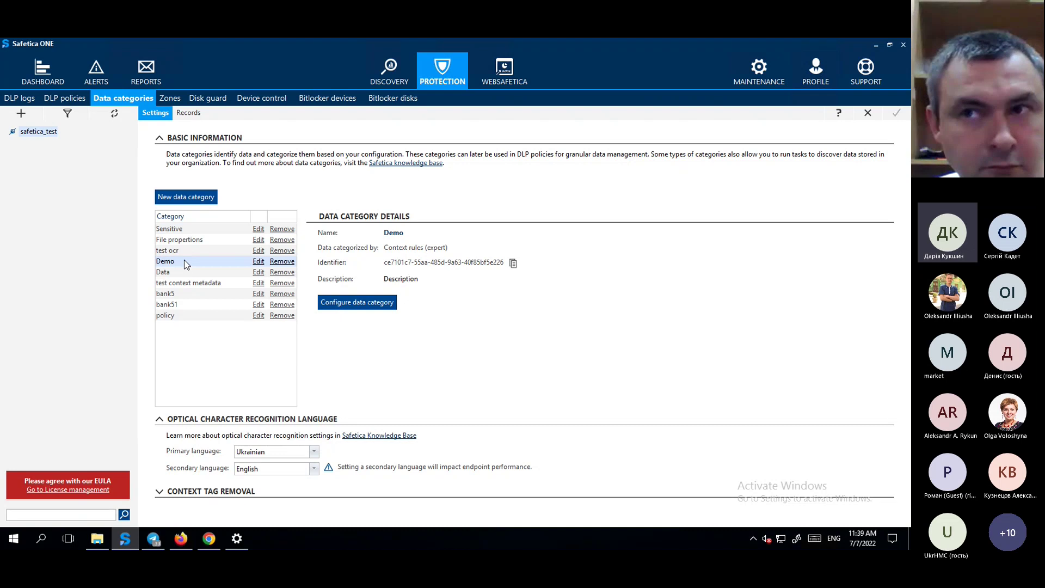
pyautogui.click(375, 307)
pyautogui.scroll(-3, 486, 352)
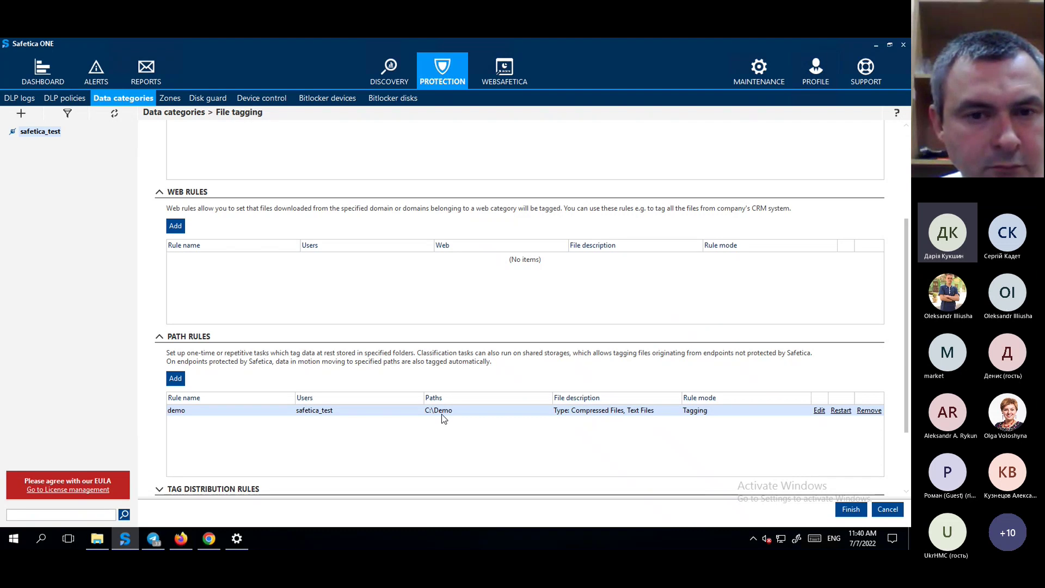
pyautogui.click(887, 509)
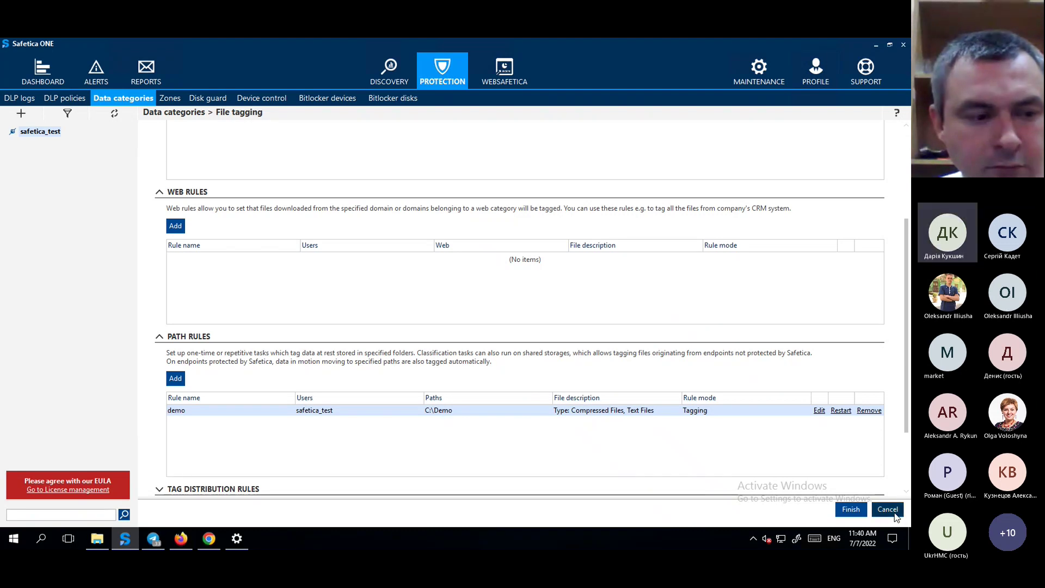
pyautogui.click(68, 99)
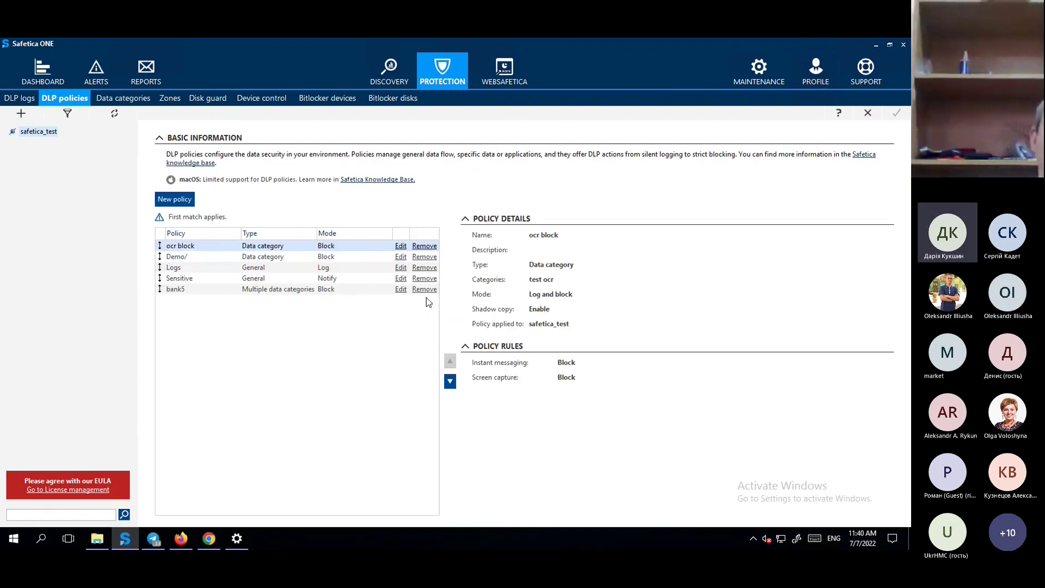
pyautogui.click(195, 256)
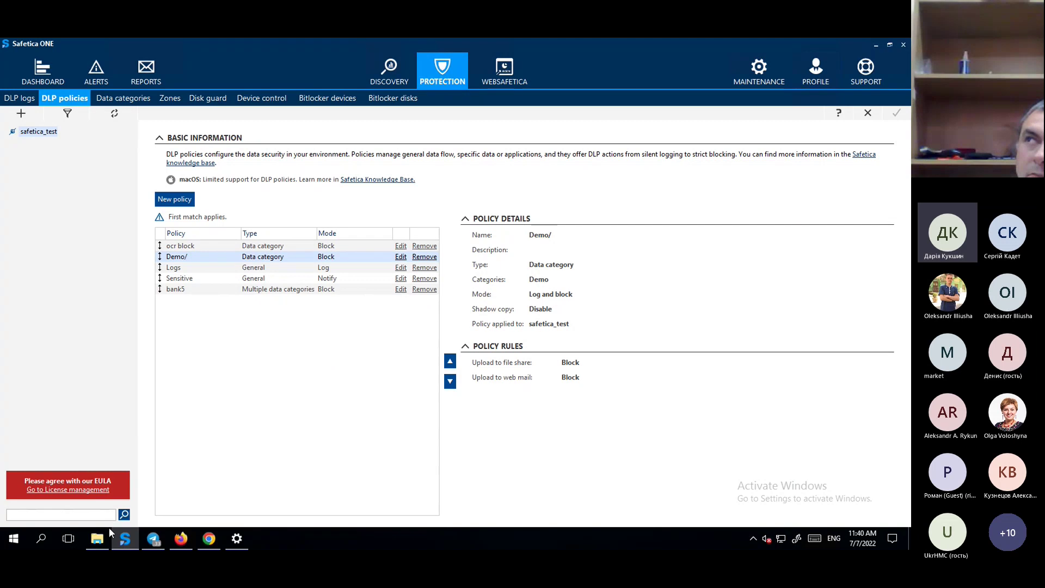
# In C:\Demo, check the Safetica documentation file's and the folder's context menus for classification.
pyautogui.click(97, 540)
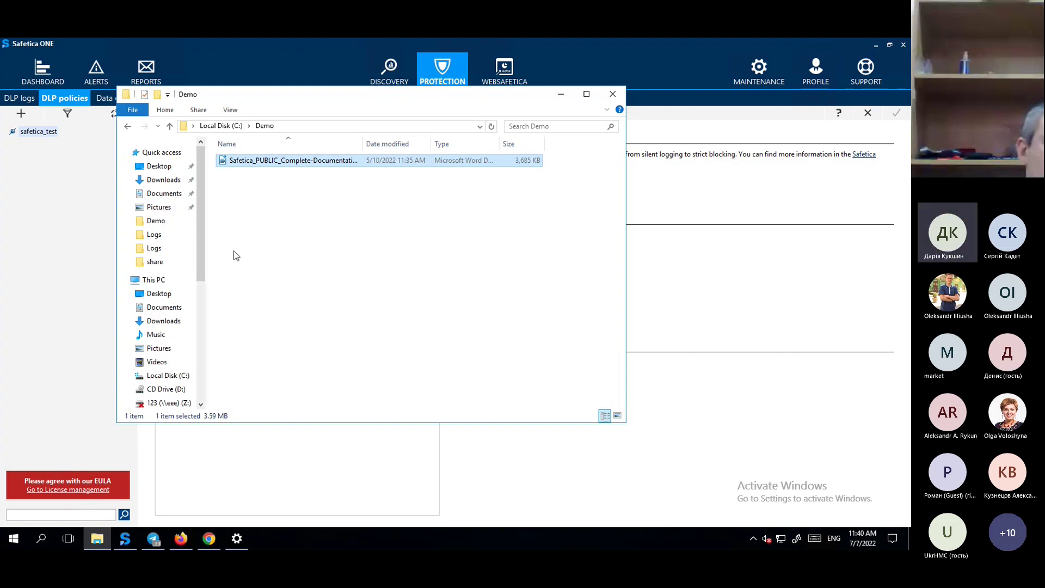
pyautogui.rightClick(268, 269)
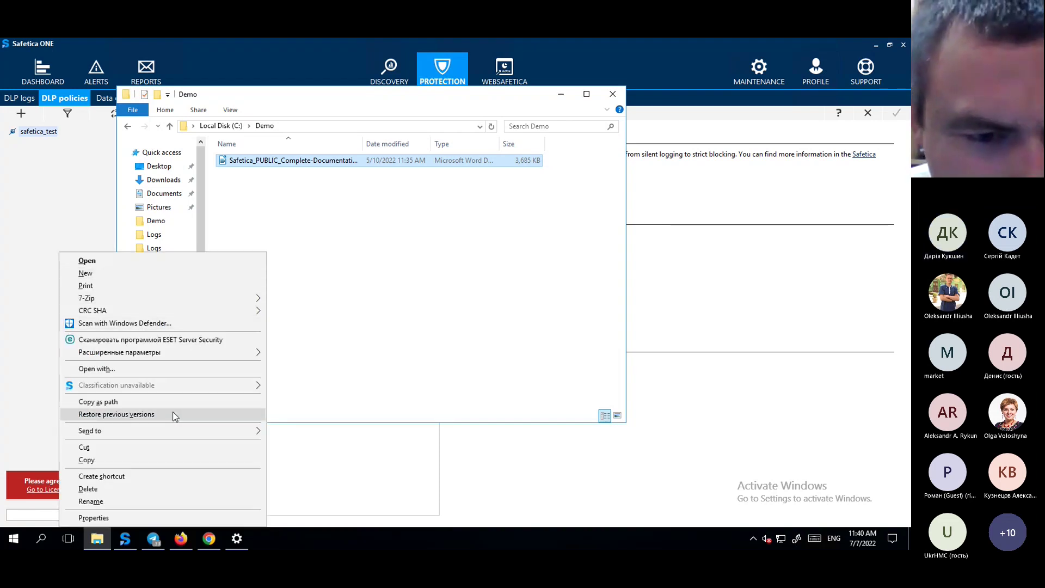
pyautogui.click(394, 202)
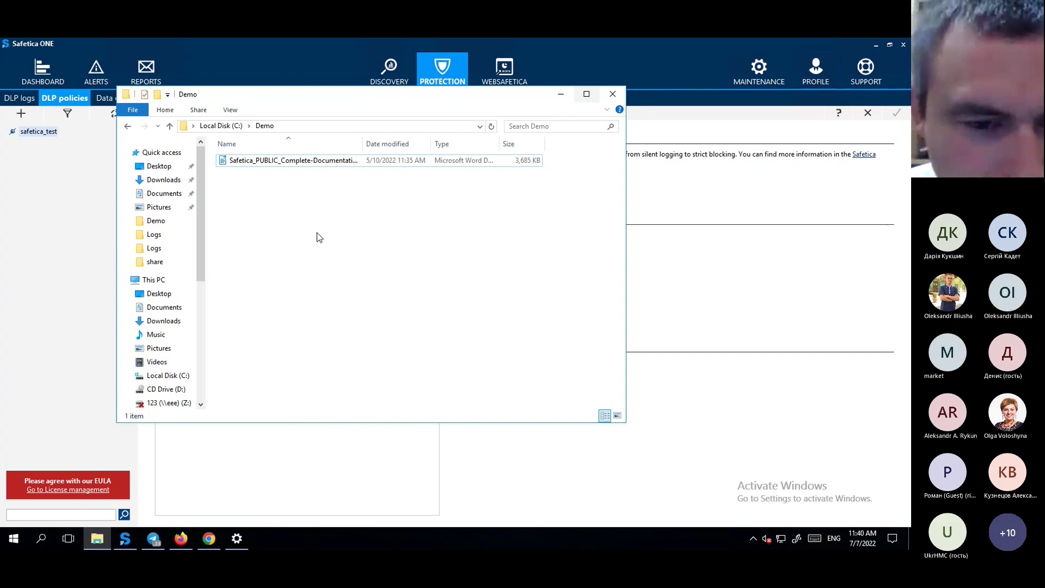
pyautogui.rightClick(302, 208)
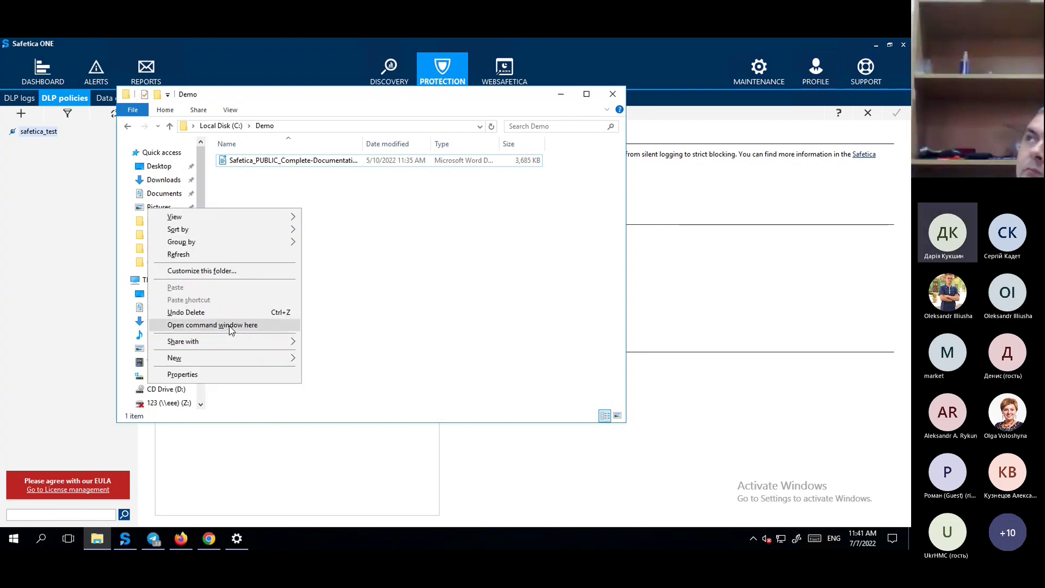
# Run dir /r in a Command Prompt in C:\Demo, highlight the SafTag5 stream, then close it.
pyautogui.click(231, 325)
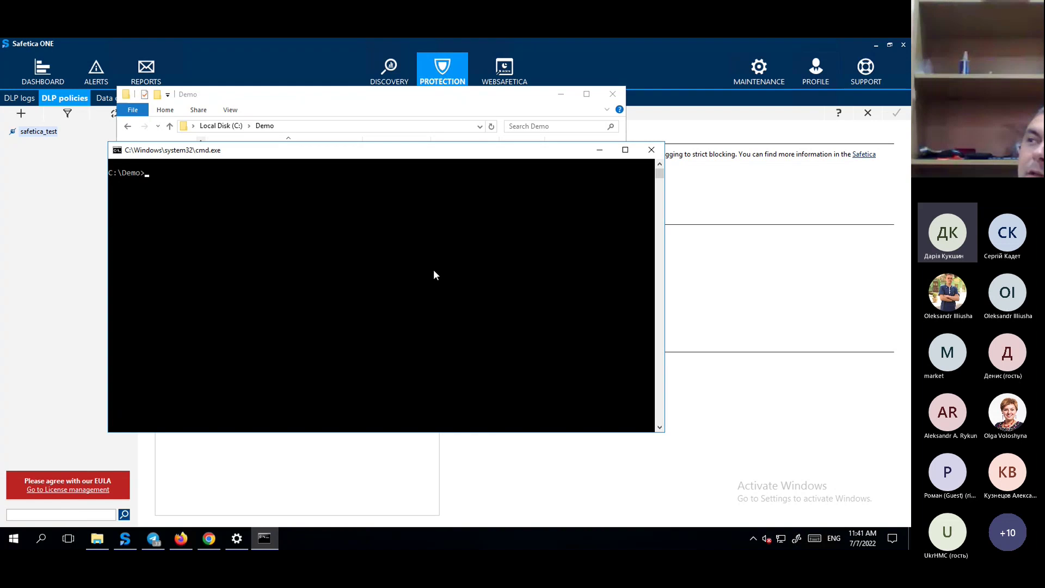
pyautogui.write('dir ')
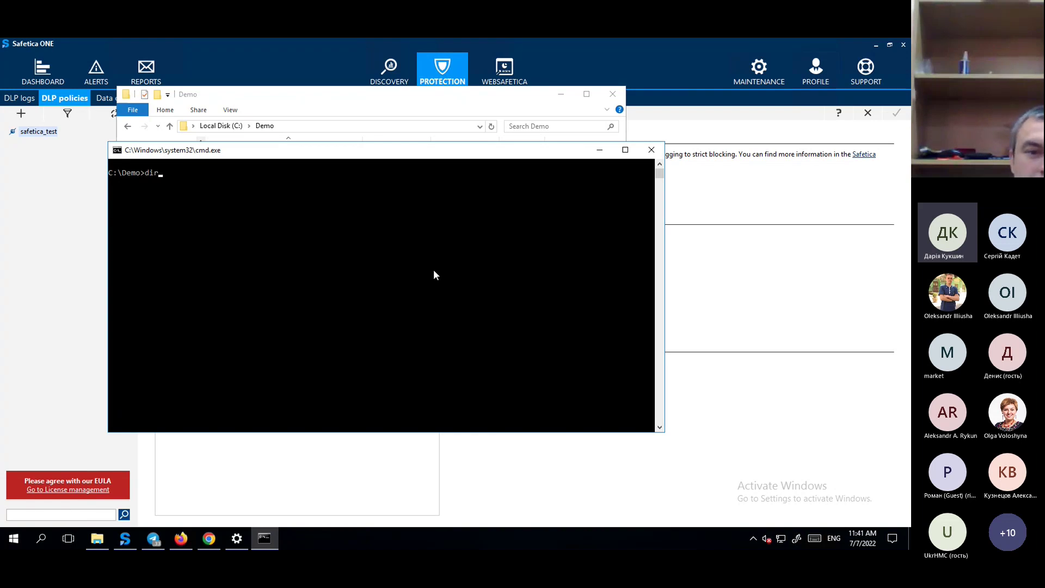
pyautogui.write('/')
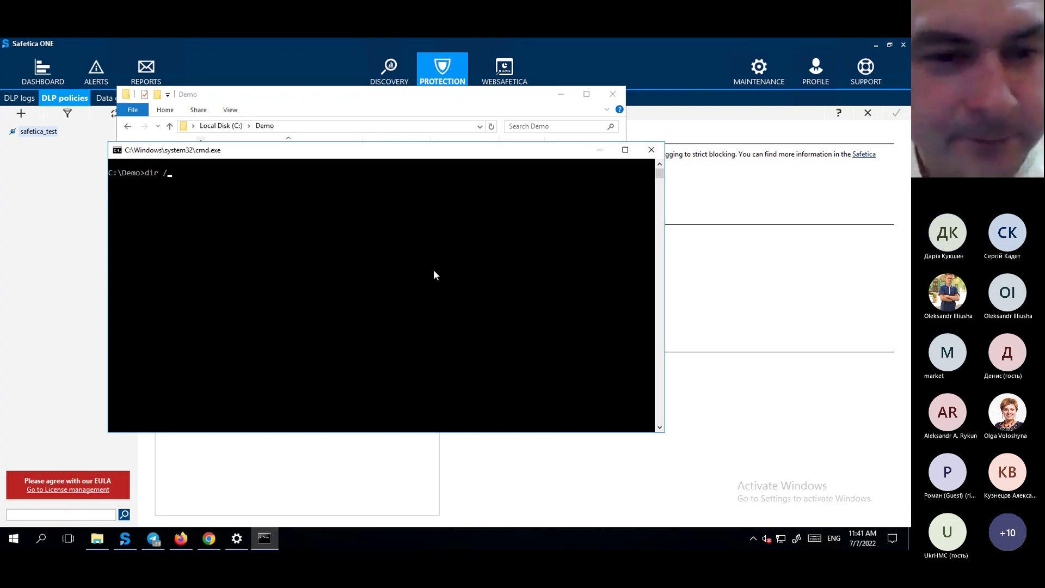
pyautogui.write('r')
pyautogui.press('Return')
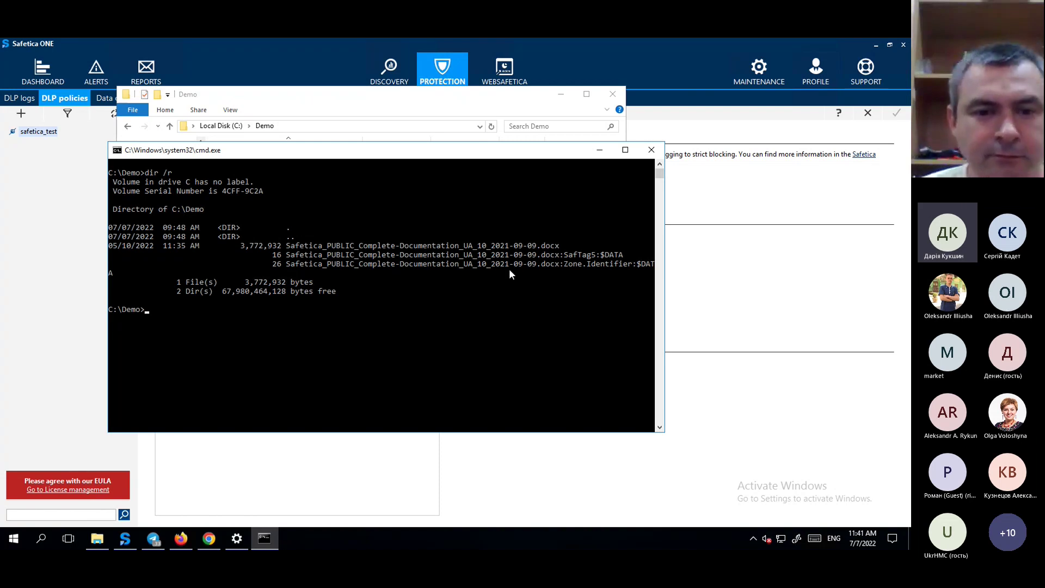
pyautogui.click(566, 260)
pyautogui.moveTo(576, 257); pyautogui.dragTo(593, 257)
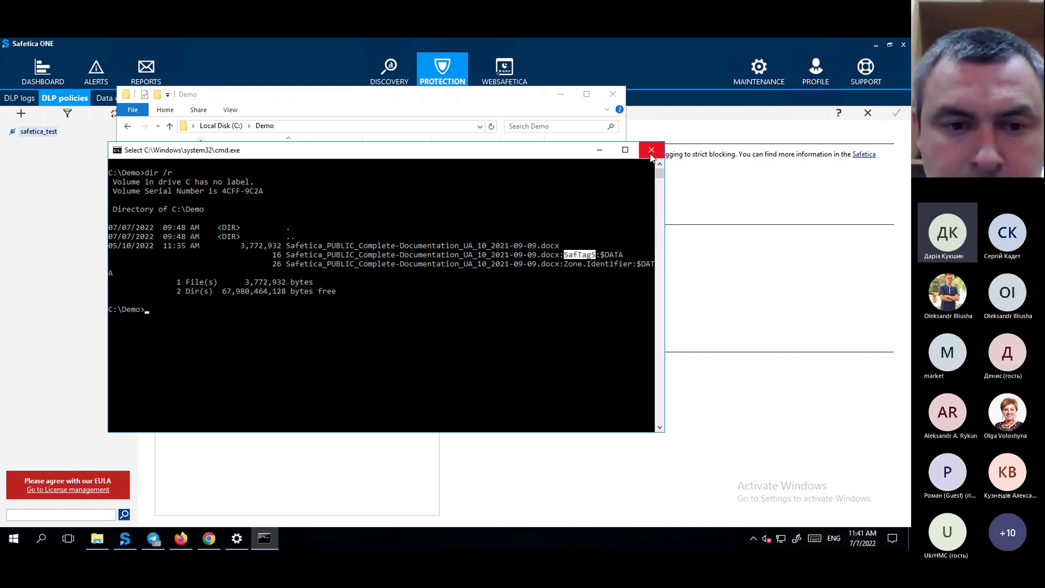
pyautogui.hotkey('alt', 'F4')
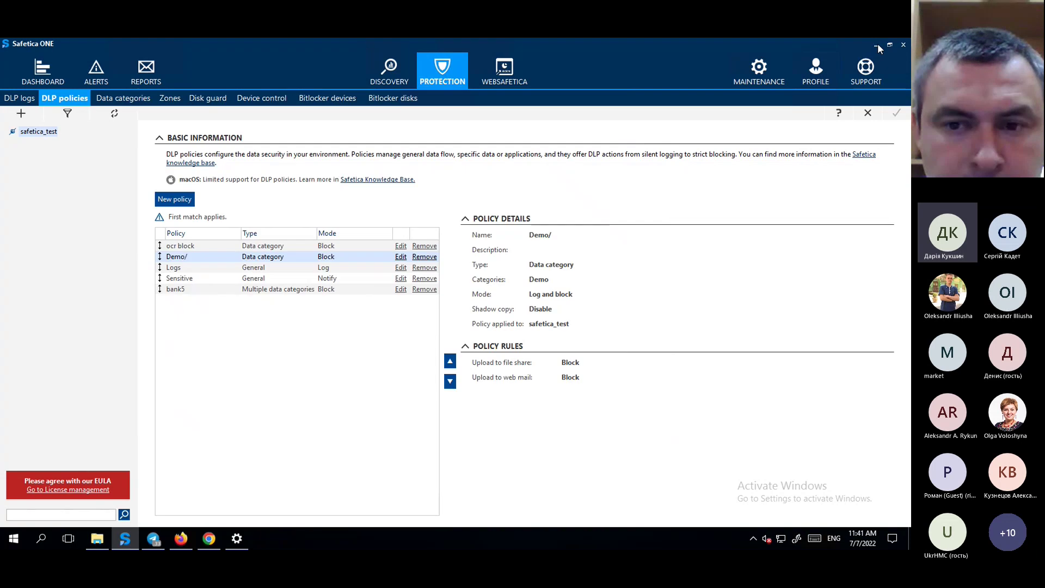
# Drag the Safetica documentation file from C:\Demo into a fex.net anonymous folder's upload area.
pyautogui.click(878, 45)
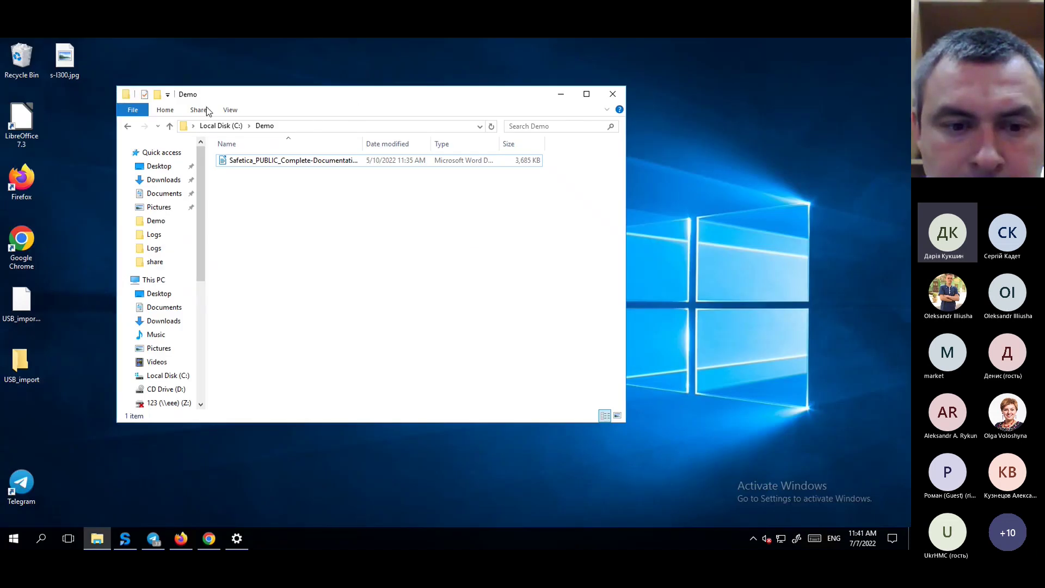
pyautogui.moveTo(205, 107); pyautogui.dragTo(240, 101)
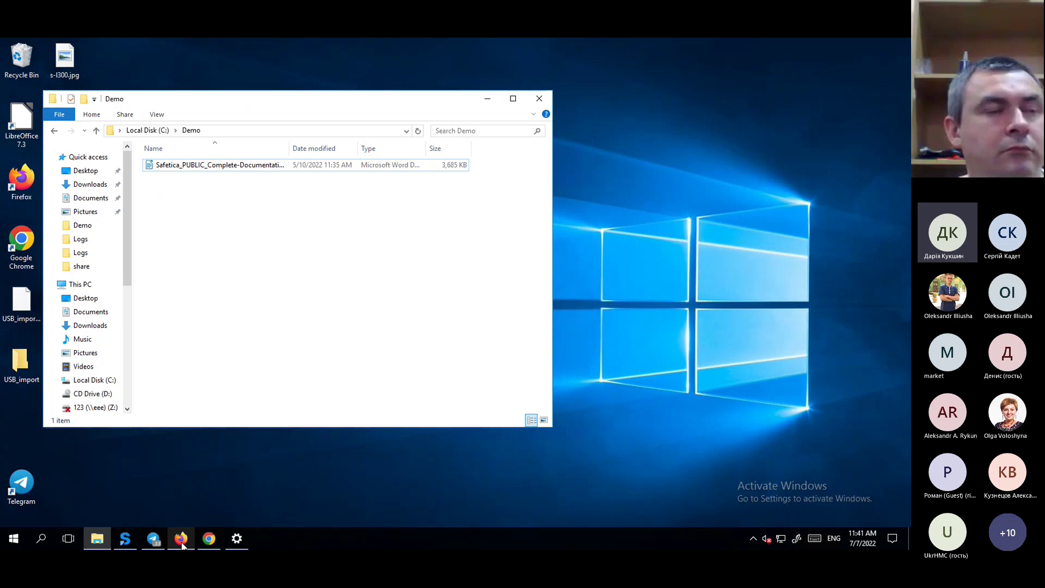
pyautogui.click(181, 540)
pyautogui.click(661, 338)
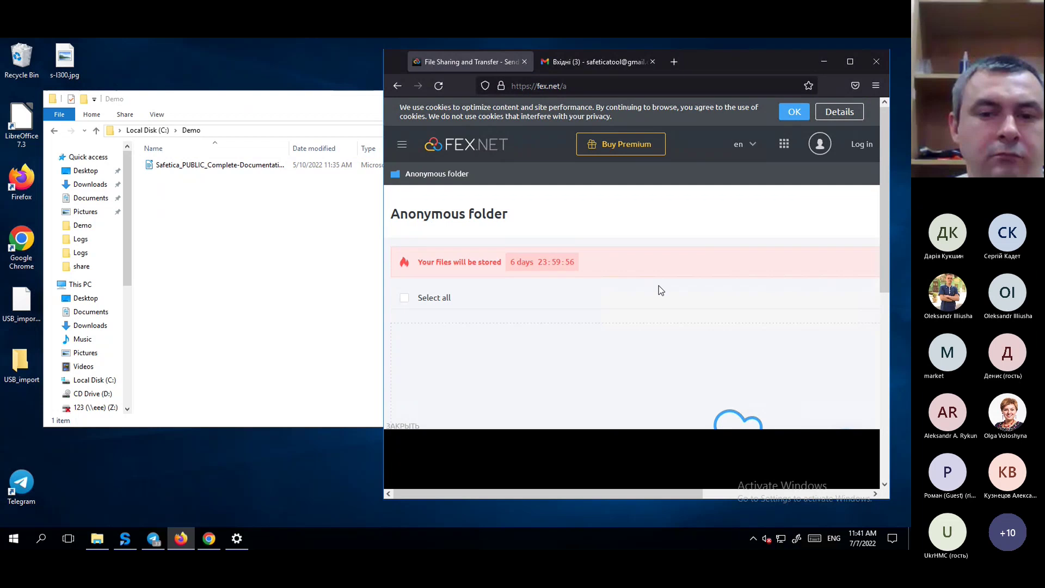
pyautogui.scroll(-4, 660, 287)
pyautogui.moveTo(211, 166); pyautogui.dragTo(735, 299)
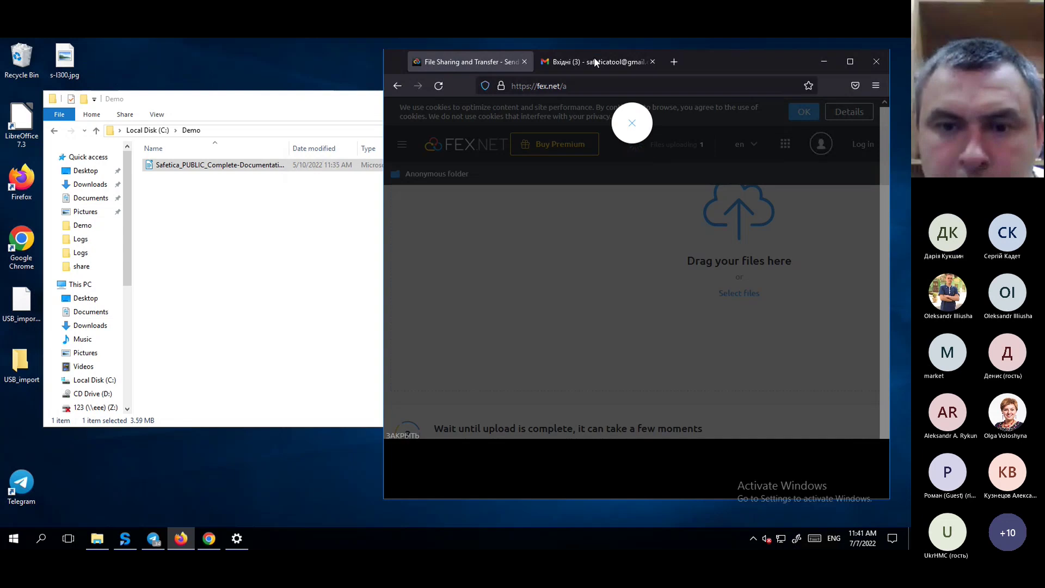
# Use 7-Zip to archive the Safetica documentation .docx into a password-protected 7z in C:\Demo.
pyautogui.click(193, 275)
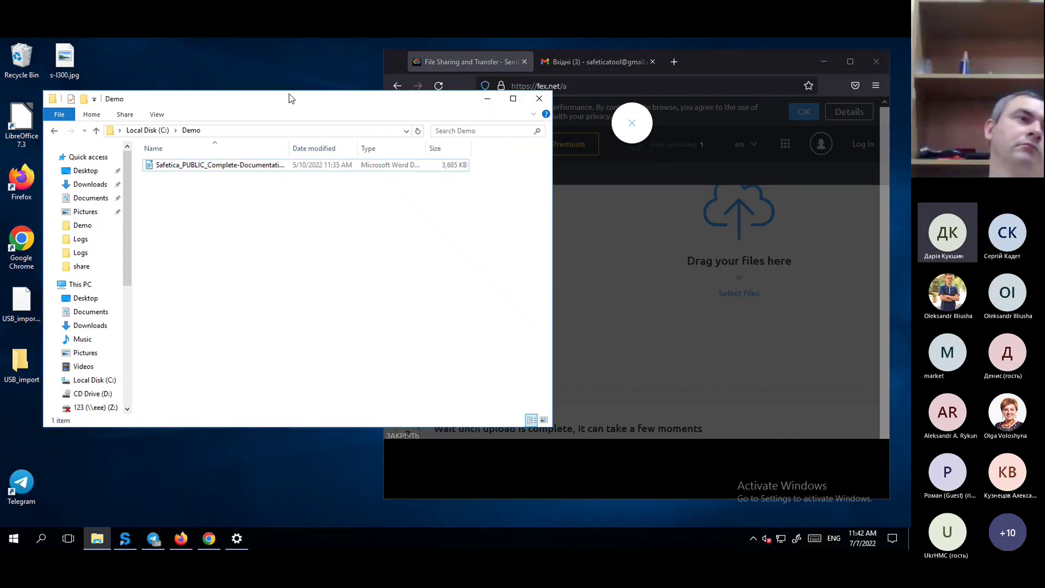
pyautogui.moveTo(298, 104); pyautogui.dragTo(351, 116)
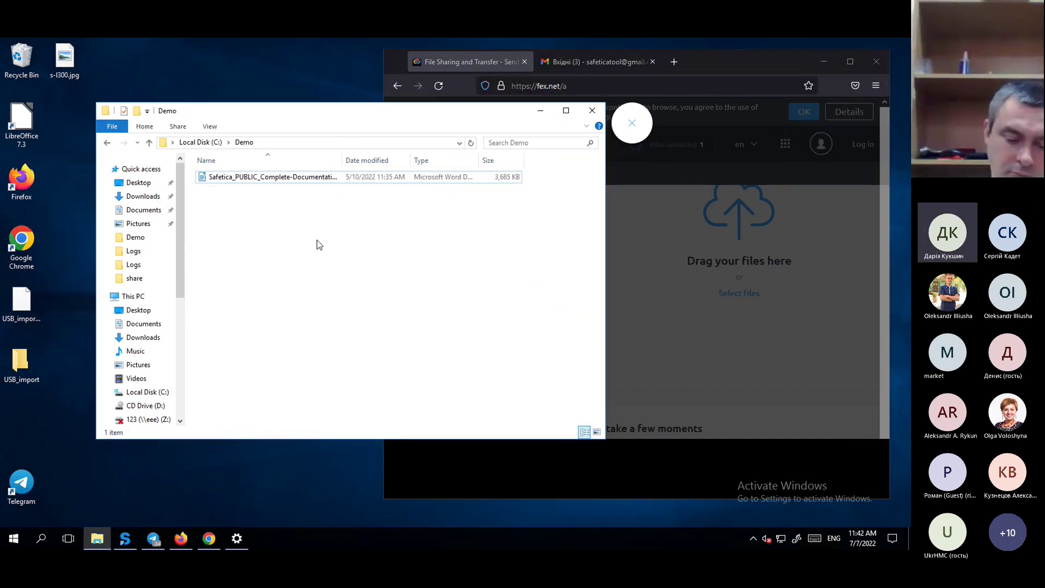
pyautogui.click(292, 178)
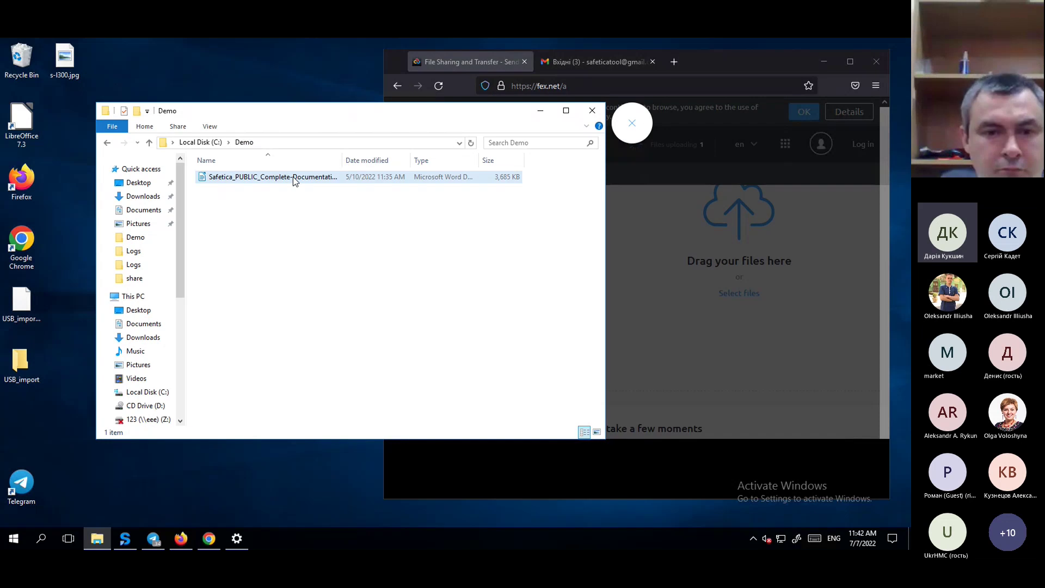
pyautogui.rightClick(293, 176)
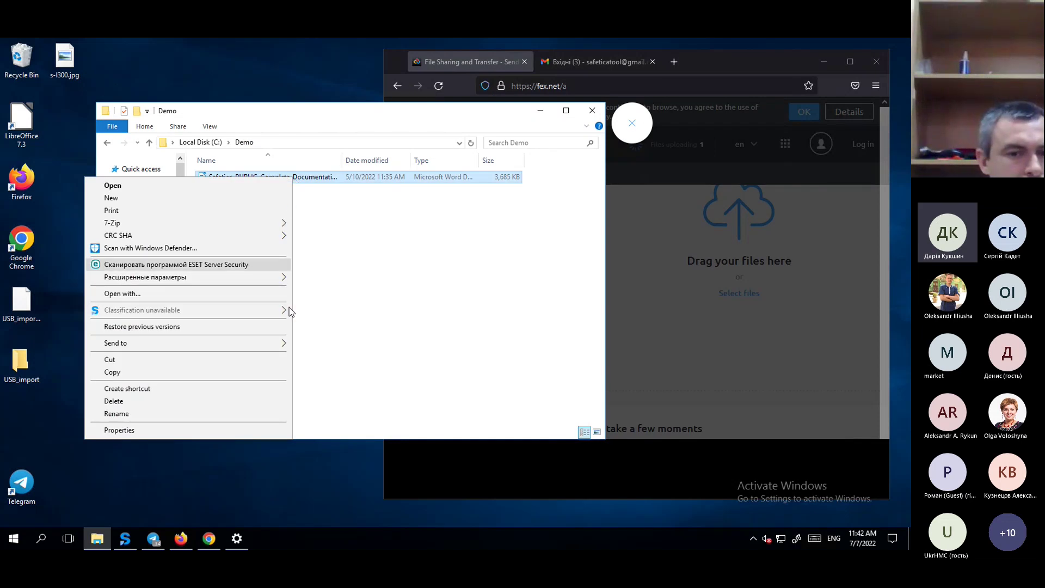
pyautogui.moveTo(271, 224)
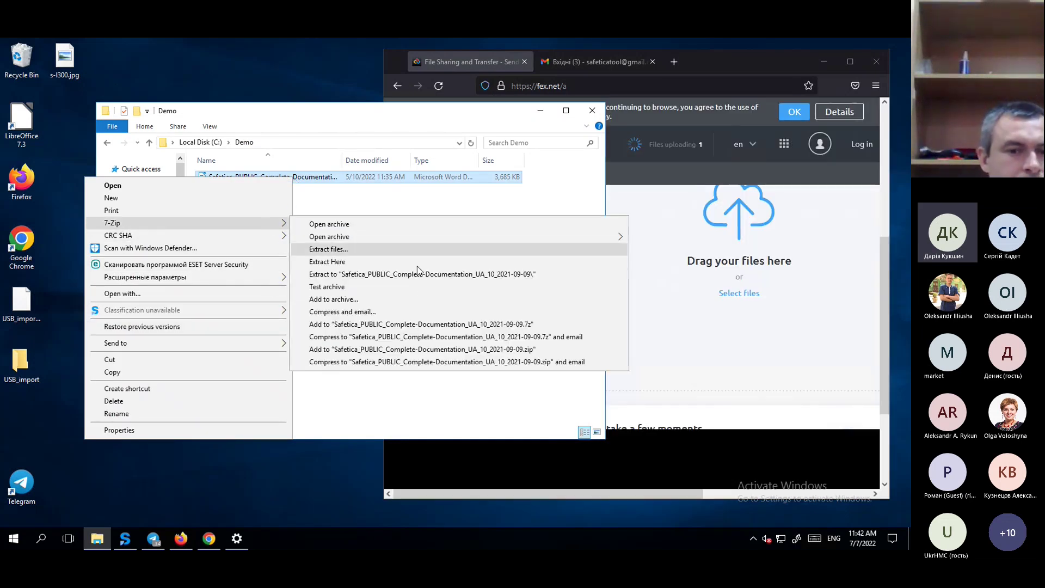
pyautogui.click(424, 303)
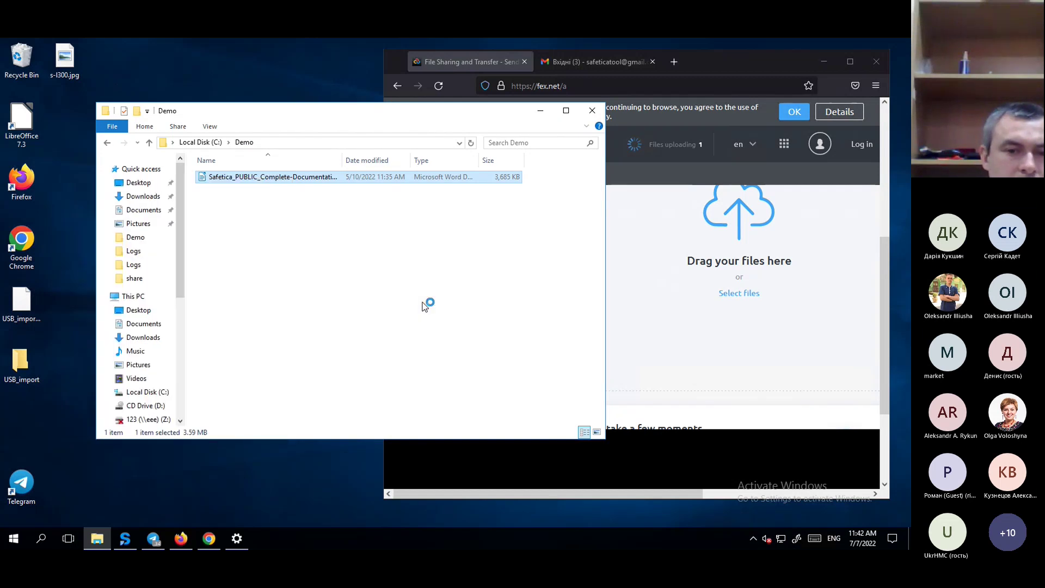
pyautogui.click(504, 288)
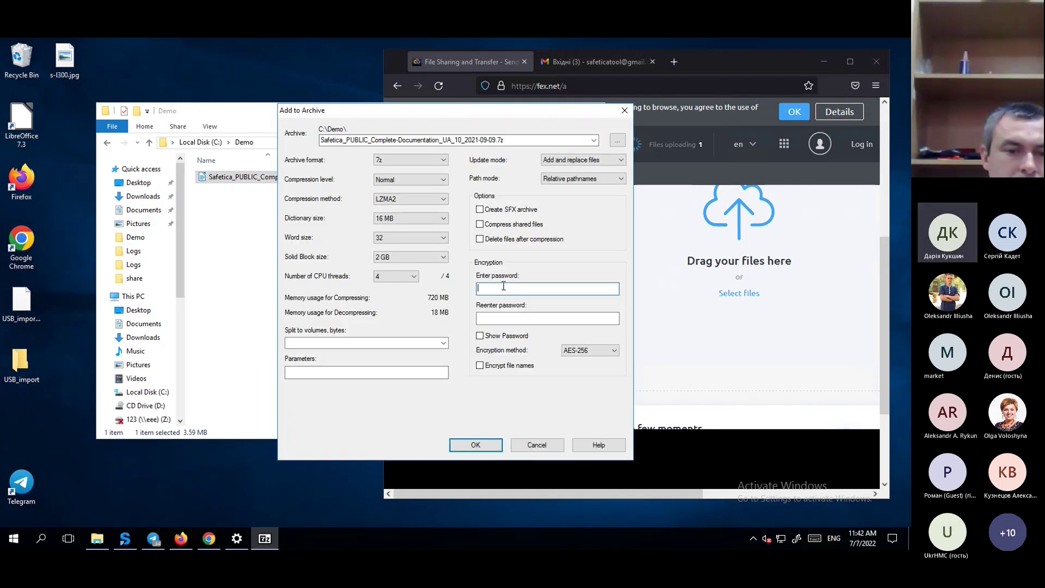
pyautogui.write('*****')
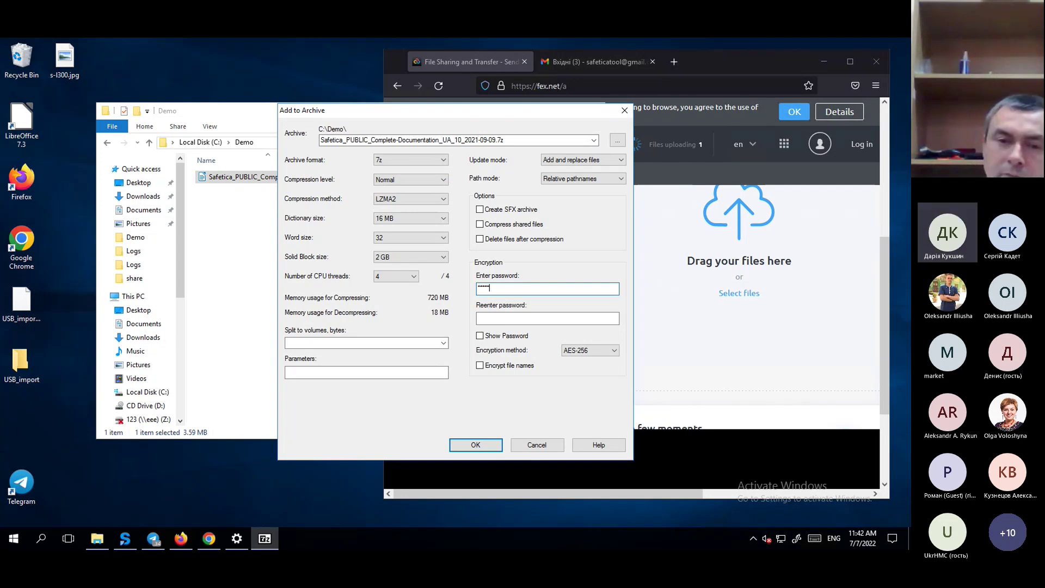
pyautogui.click(486, 320)
pyautogui.write('*****')
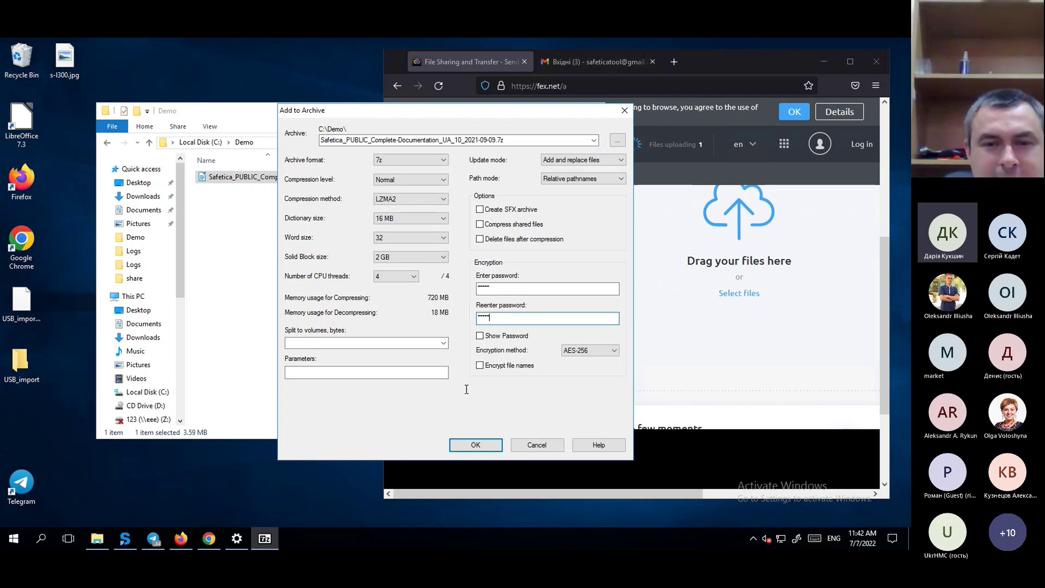
pyautogui.click(475, 445)
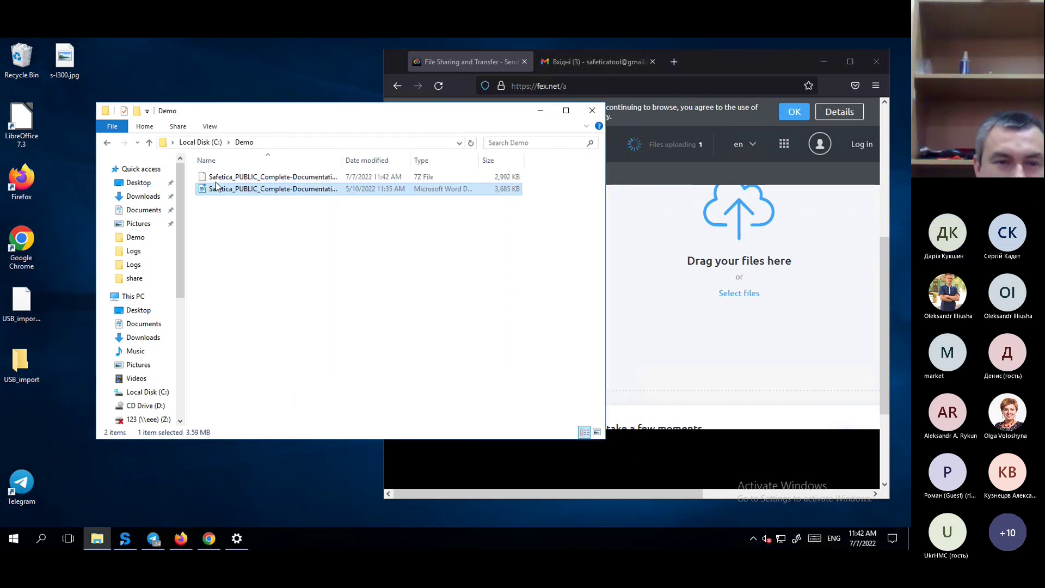
# Move the documentation 7z archive to the desktop and attach it to the Gmail draft, which is blocked.
pyautogui.moveTo(272, 177); pyautogui.dragTo(245, 60)
pyautogui.click(541, 111)
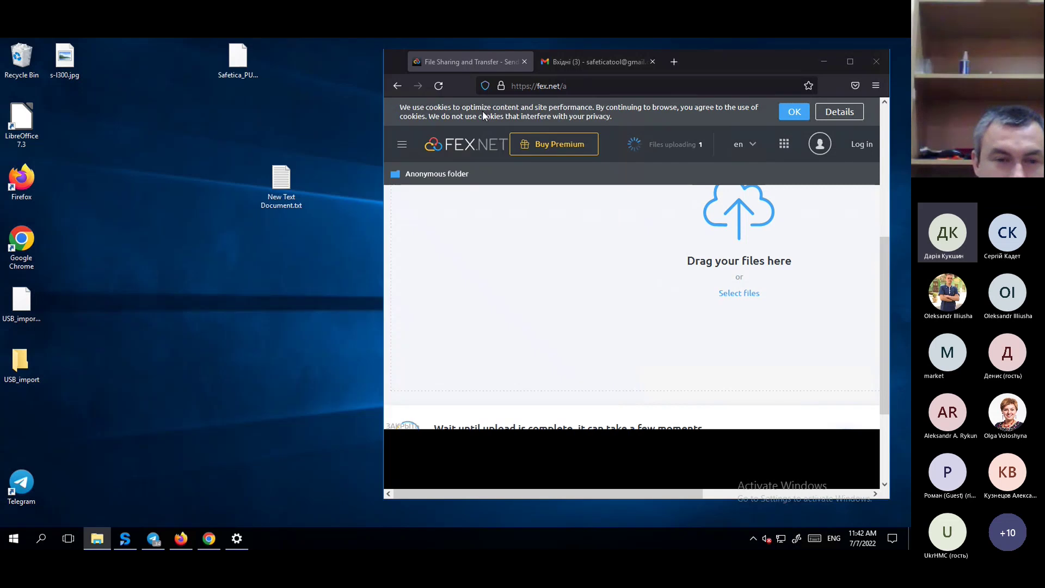
pyautogui.click(583, 64)
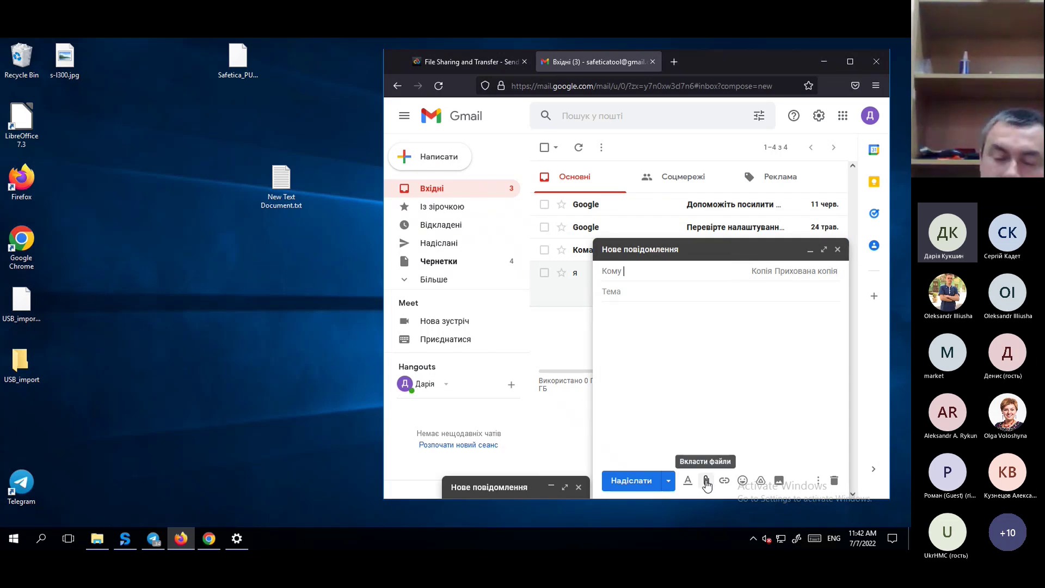
pyautogui.click(707, 482)
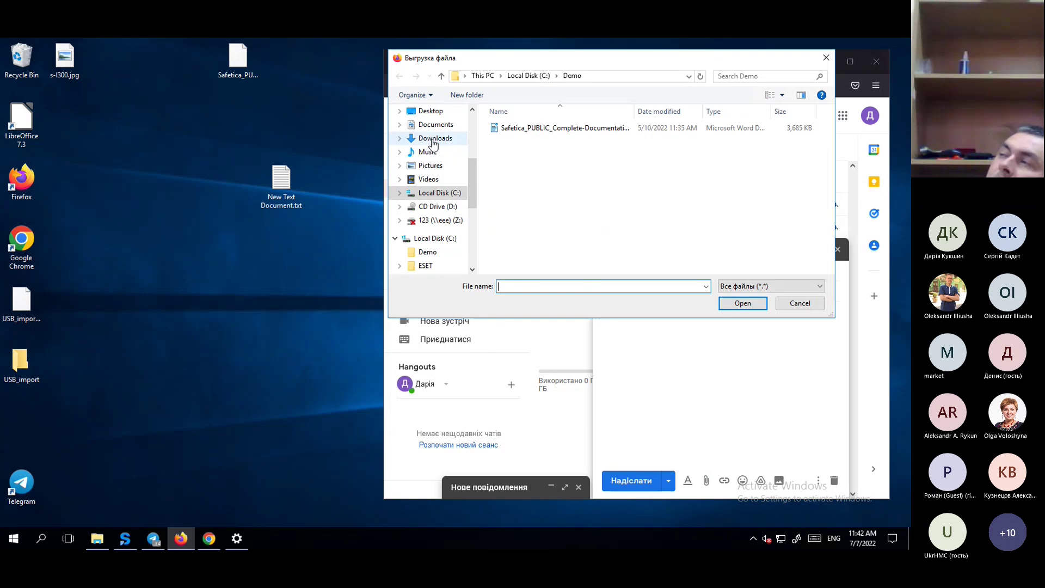
pyautogui.click(431, 111)
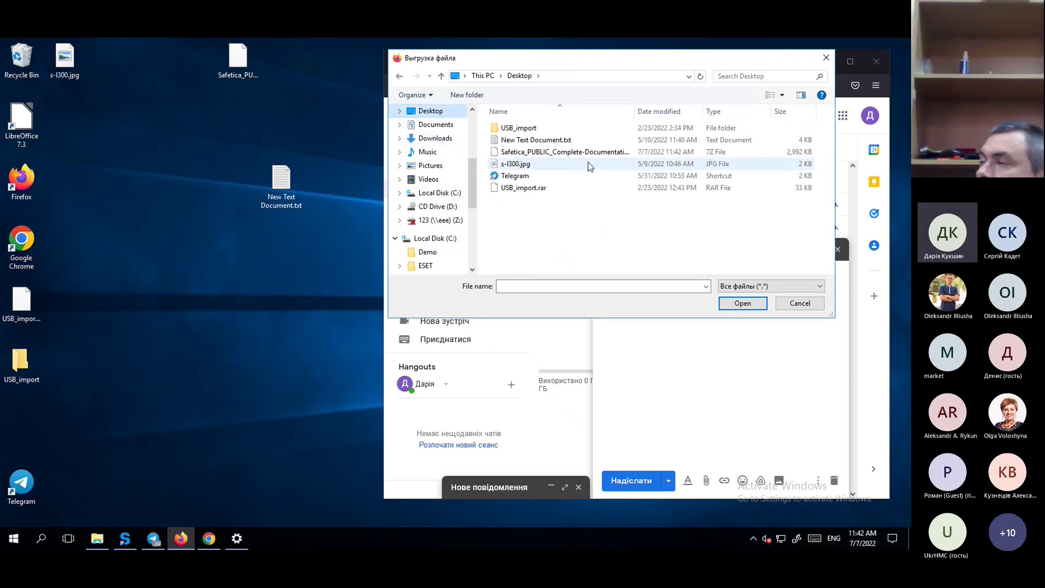
pyautogui.doubleClick(588, 152)
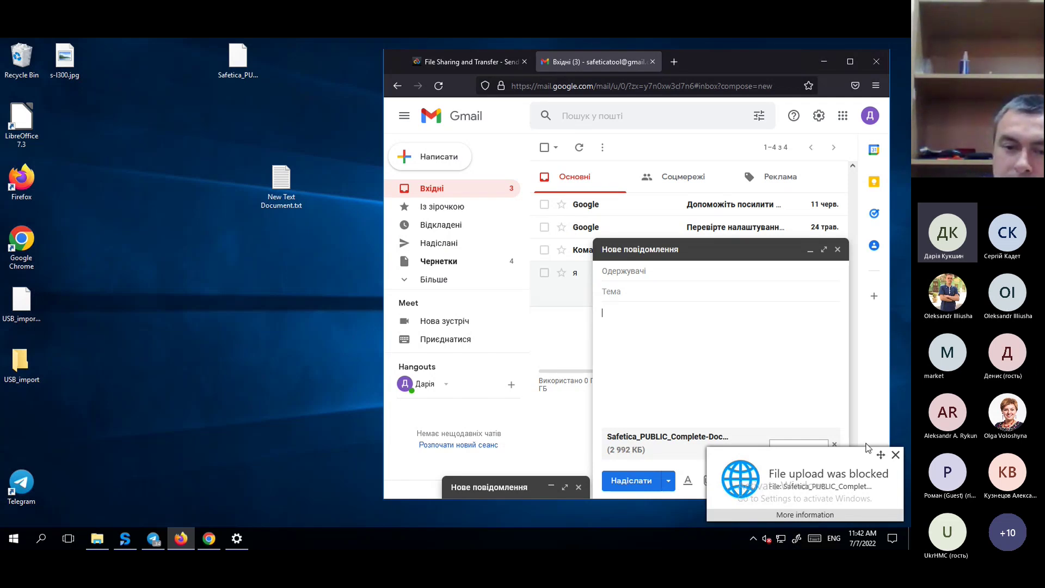
pyautogui.click(896, 455)
pyautogui.moveTo(691, 62); pyautogui.dragTo(439, 62)
pyautogui.click(573, 61)
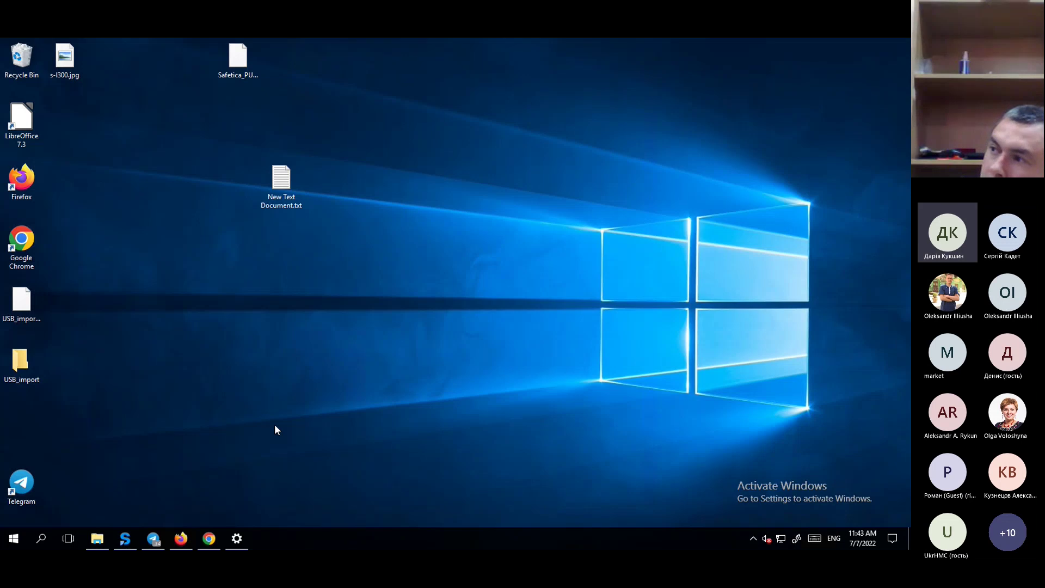
pyautogui.click(124, 538)
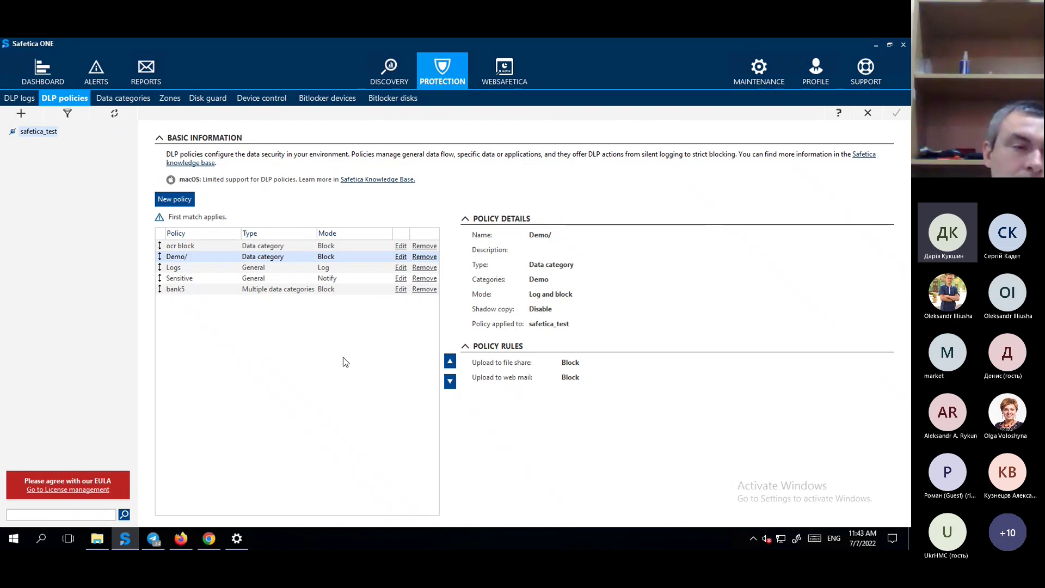
pyautogui.click(131, 99)
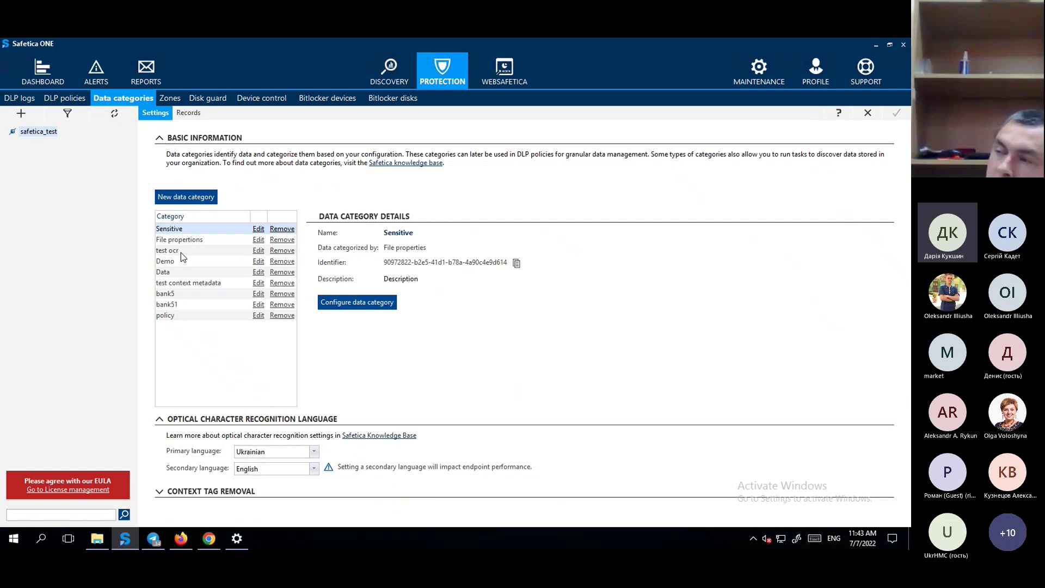
pyautogui.click(181, 253)
pyautogui.click(357, 303)
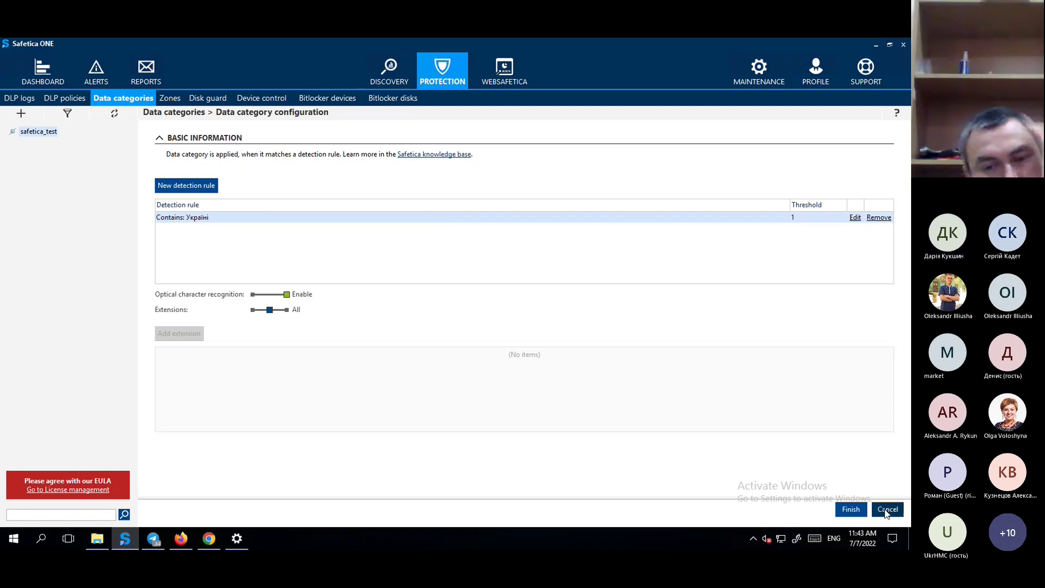
pyautogui.click(888, 510)
pyautogui.click(63, 98)
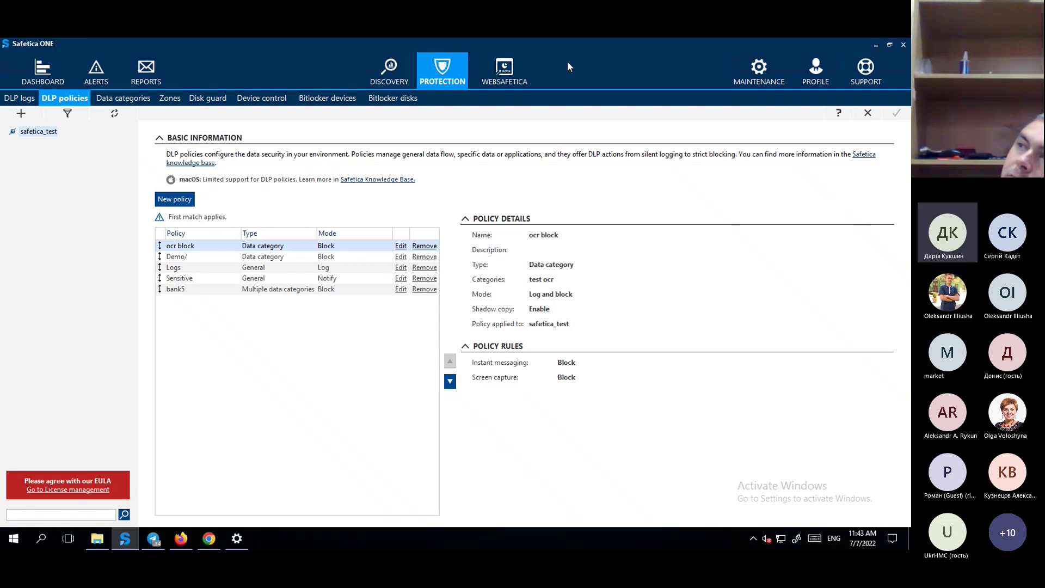
# Open New Text Document.txt from the desktop in Notepad to show its contents, then close it.
pyautogui.click(877, 43)
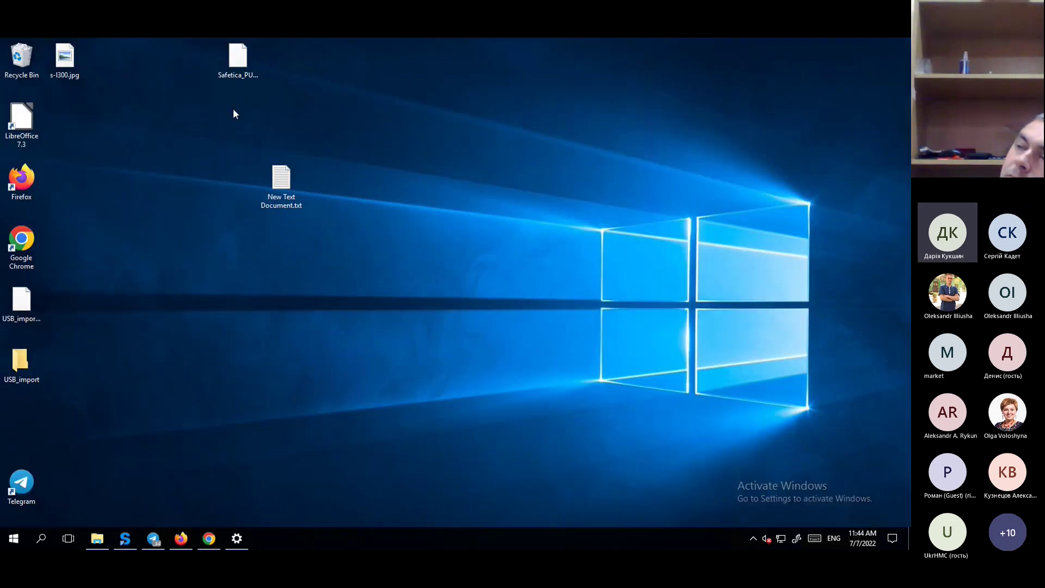
pyautogui.doubleClick(281, 185)
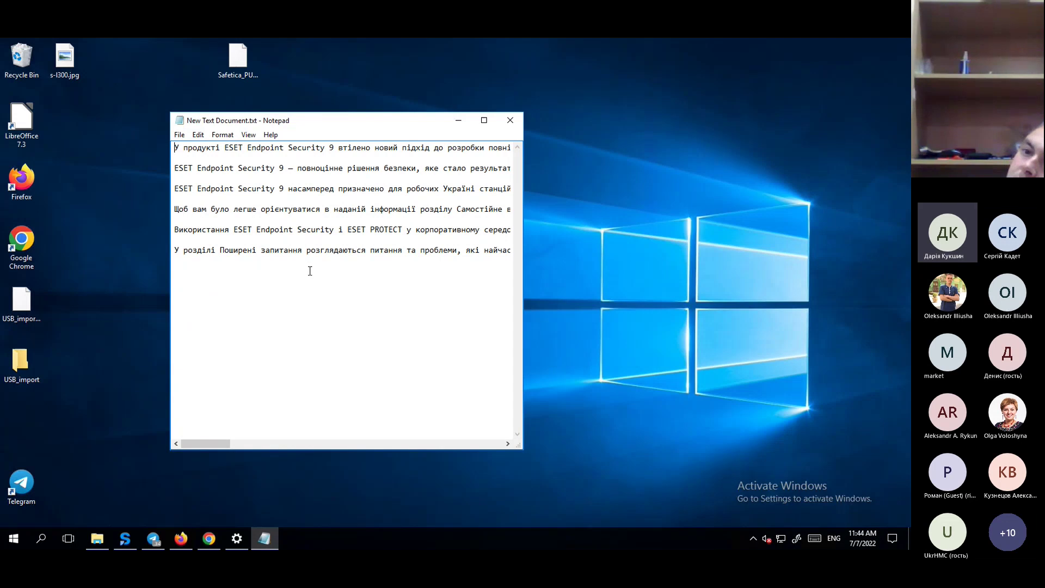
pyautogui.click(510, 120)
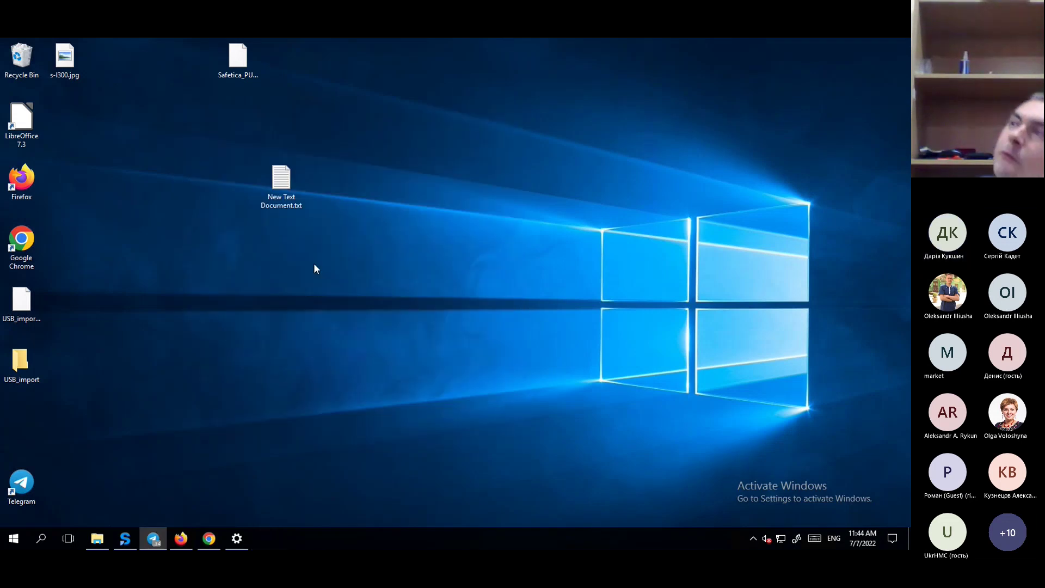
# Drag New Text Document.txt into the Telegram group chat, then reopen the file in Notepad.
pyautogui.click(154, 540)
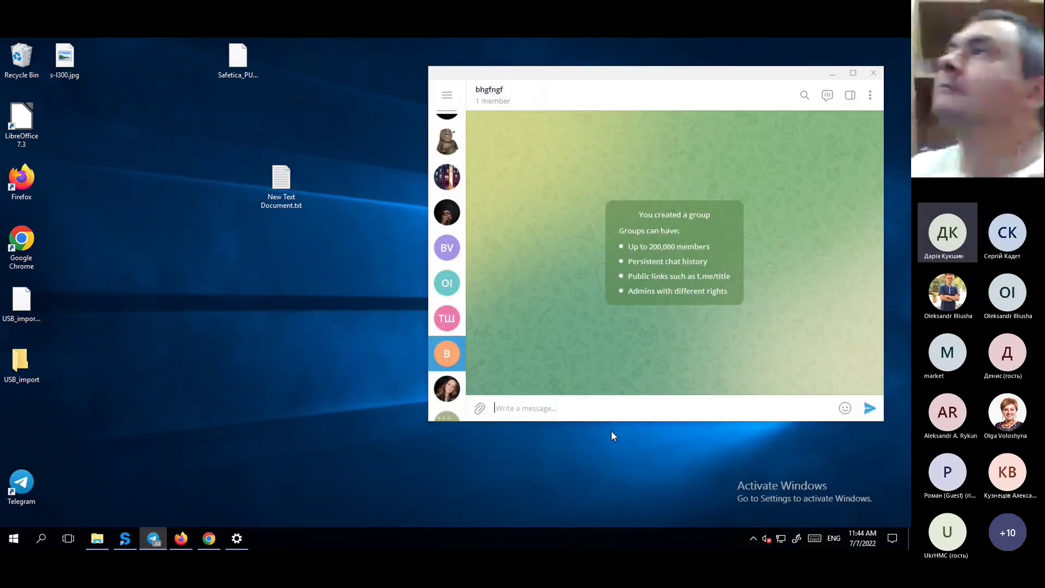
pyautogui.moveTo(271, 188); pyautogui.dragTo(674, 275)
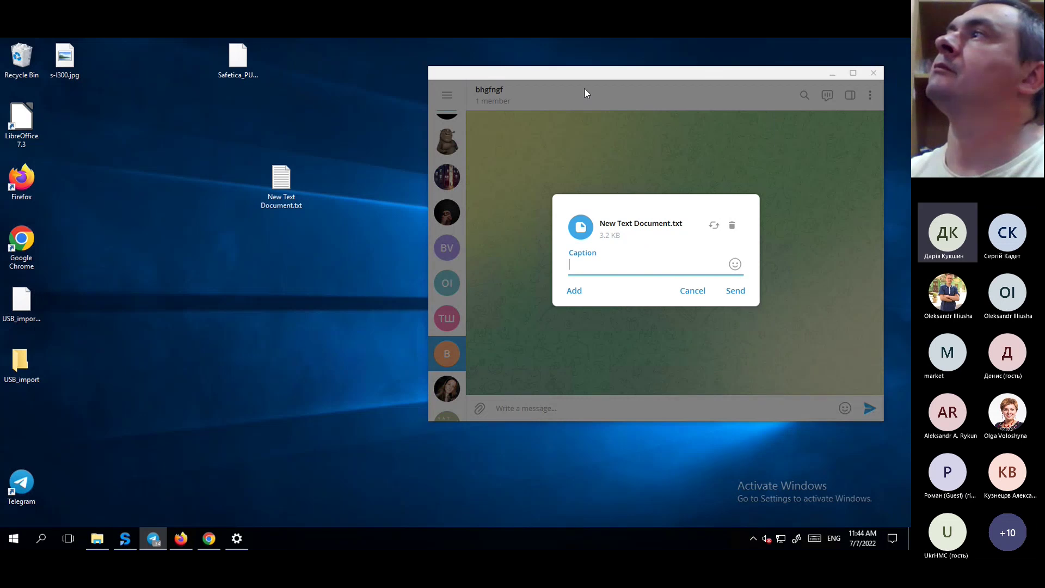
pyautogui.moveTo(643, 75); pyautogui.dragTo(454, 138)
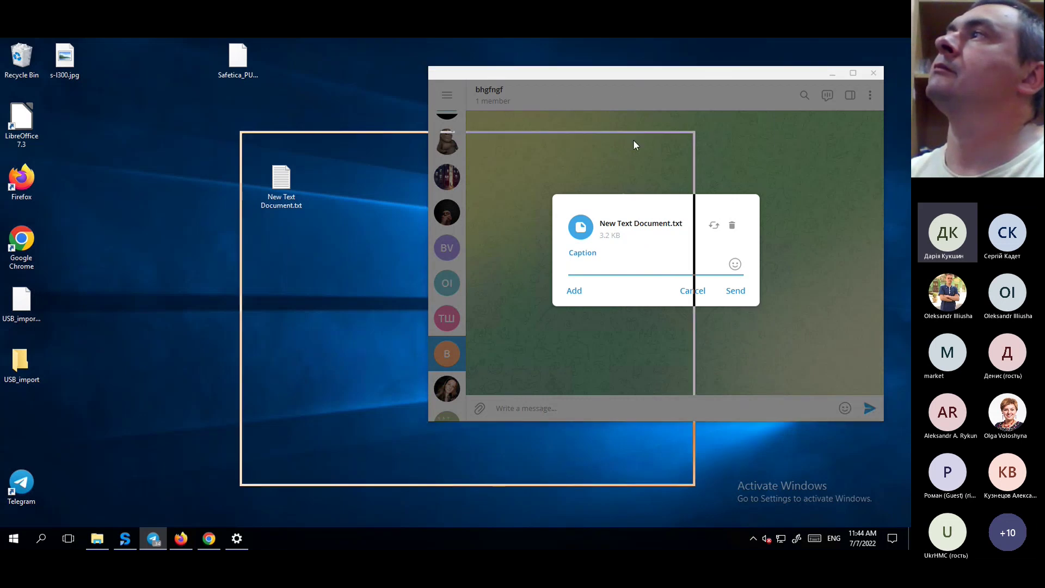
pyautogui.click(645, 136)
pyautogui.doubleClick(281, 182)
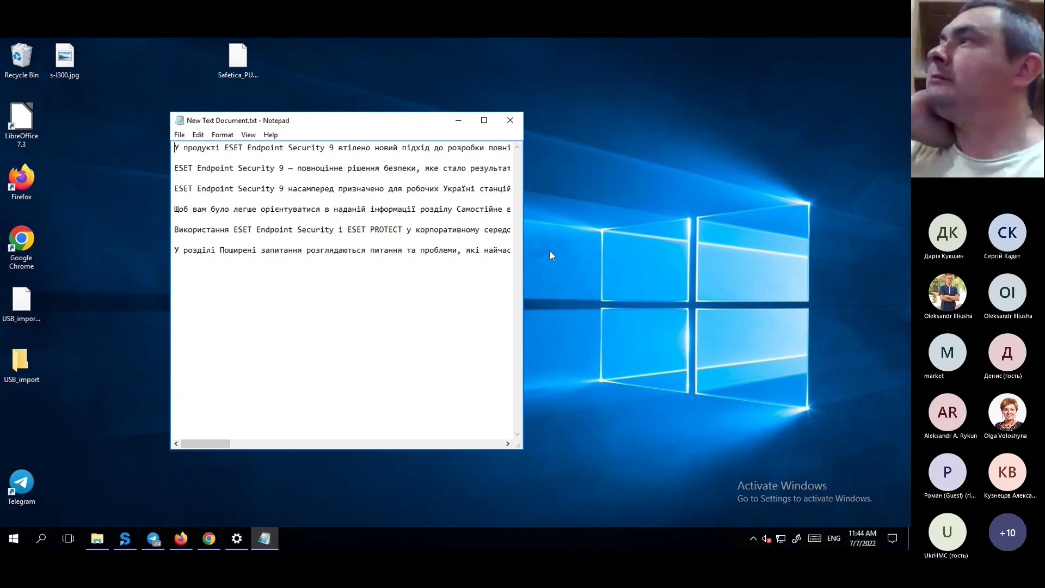
# Paste the screen capture into Paint, showing the Notepad window blacked out, then close Notepad.
pyautogui.click(13, 539)
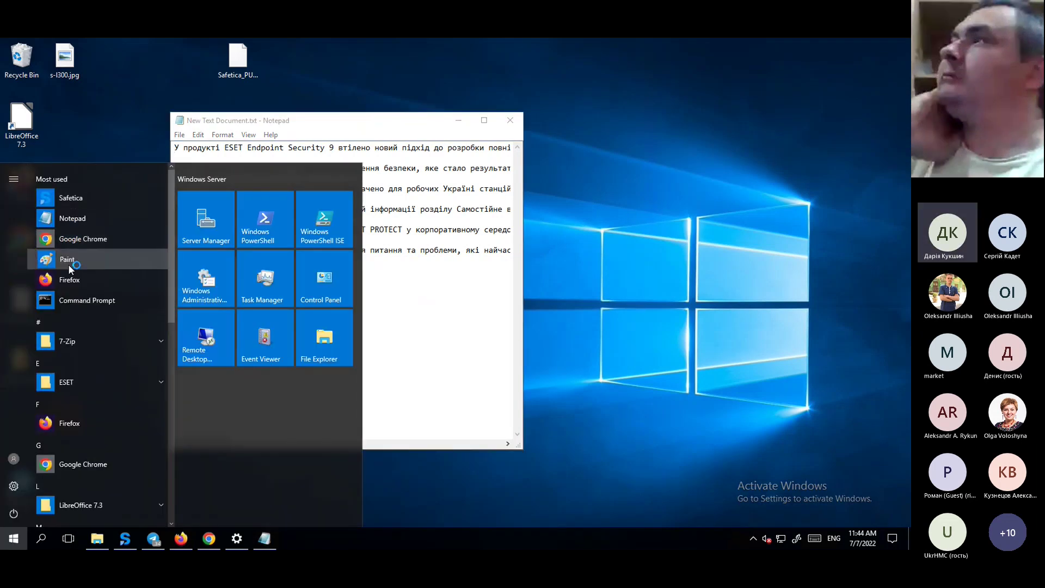
pyautogui.click(68, 262)
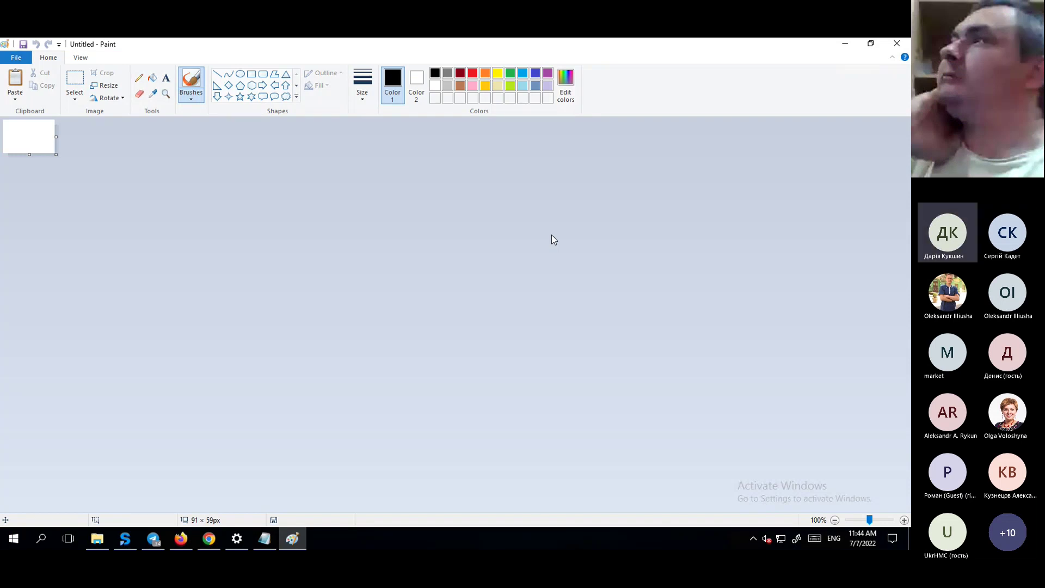
pyautogui.hotkey('ctrl', 'v')
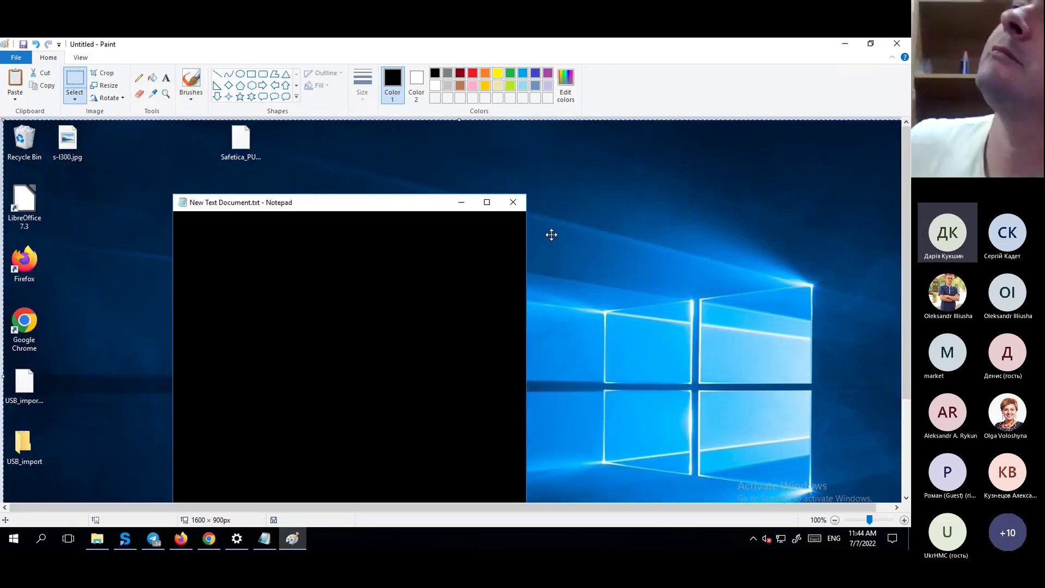
pyautogui.scroll(-3, 327, 291)
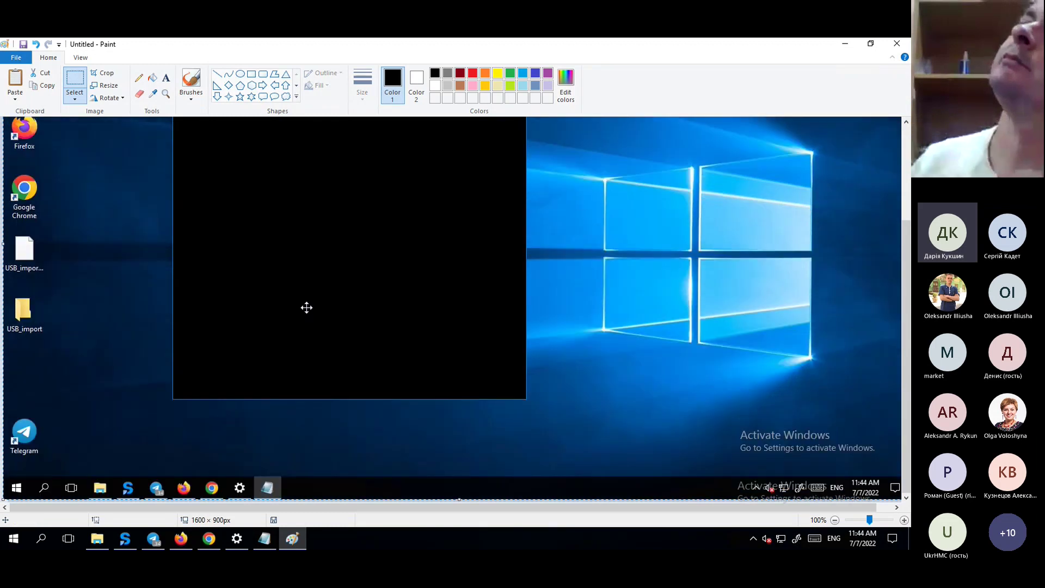
pyautogui.scroll(3, 326, 316)
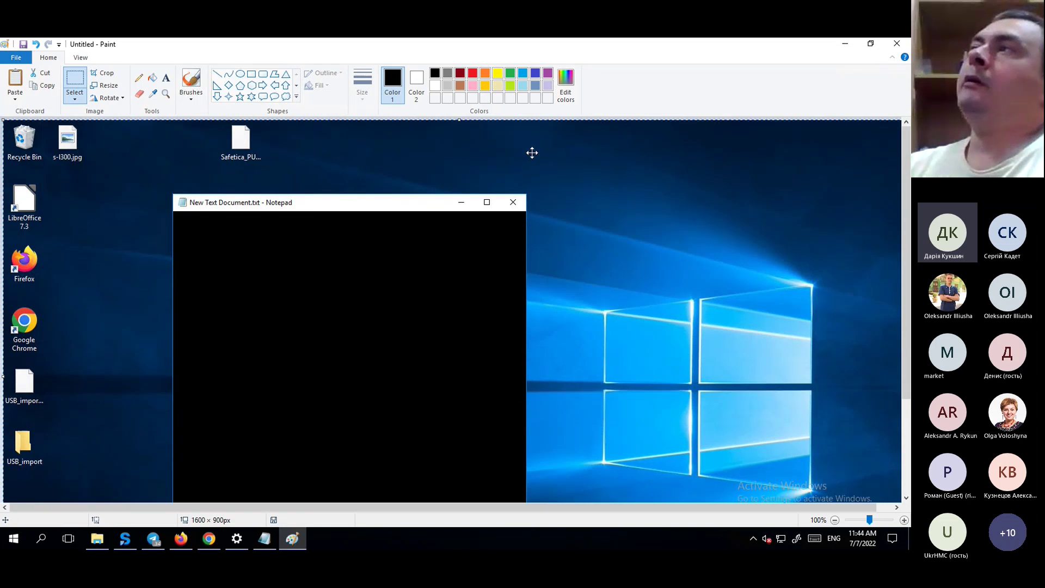
pyautogui.click(845, 43)
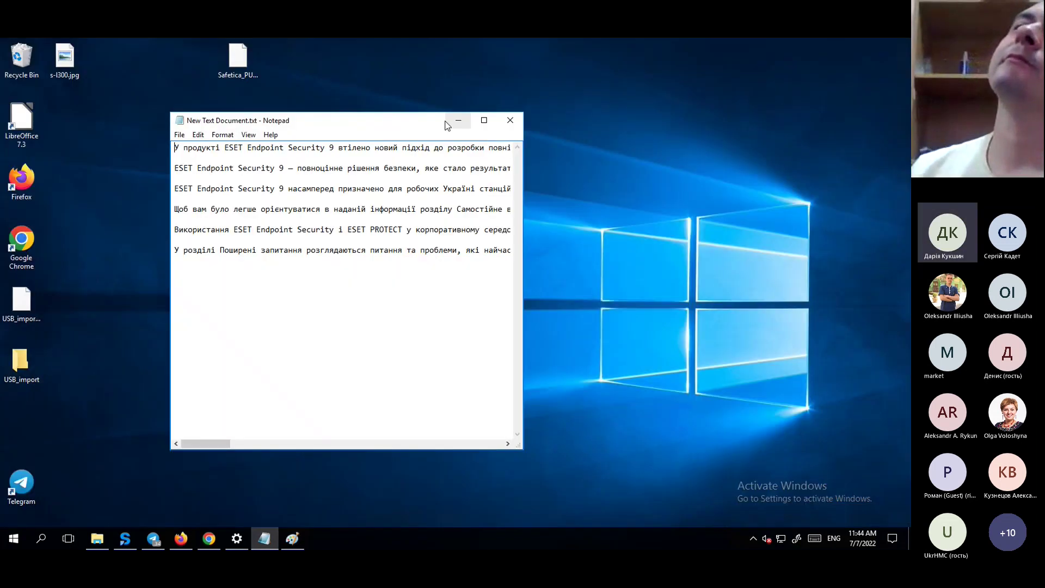
pyautogui.click(510, 119)
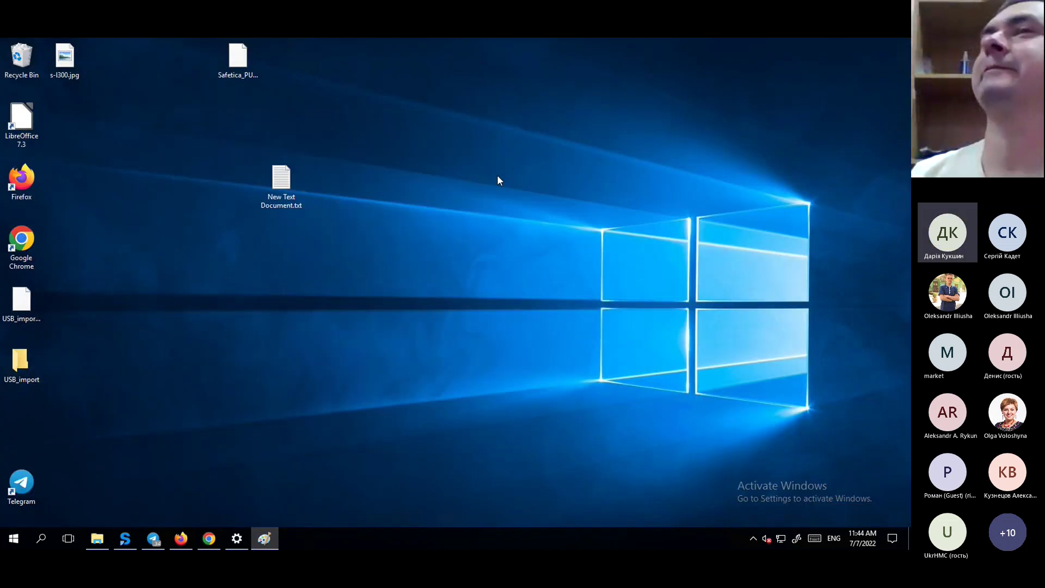